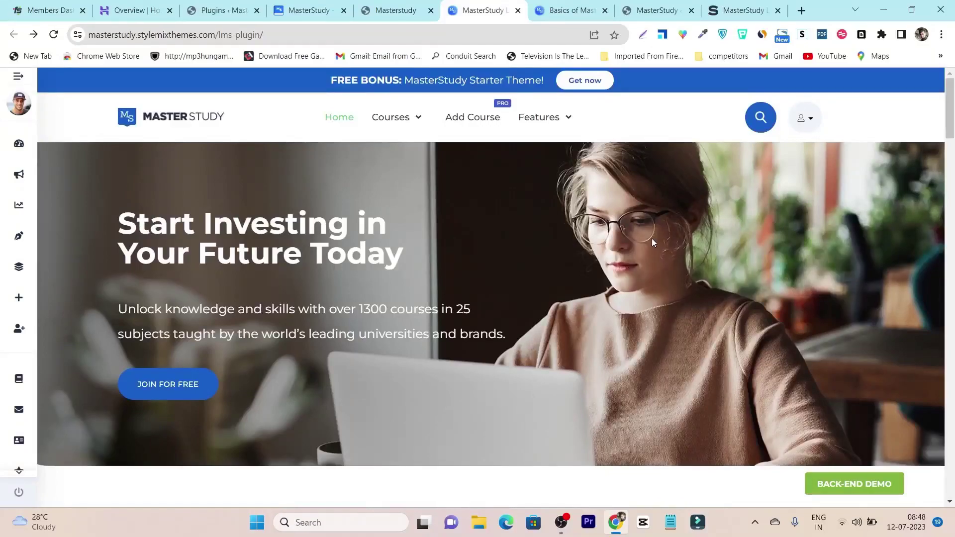
Look through the MasterStudy demo home page from the hero banner to the Teacher of Month section.
{"action": "scroll", "coordinate": [653, 241], "scroll_direction": "down", "scroll_amount": 10}
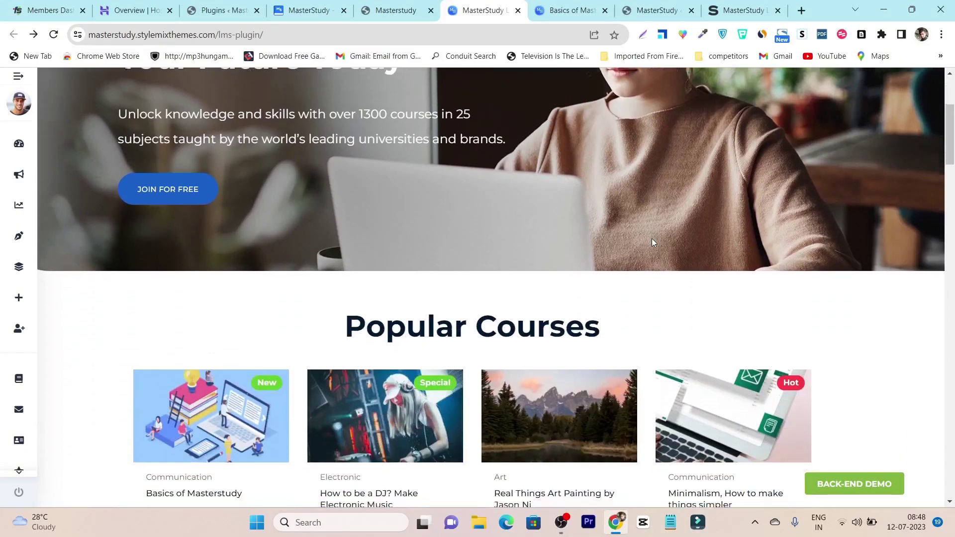
{"action": "scroll", "coordinate": [653, 242], "scroll_direction": "down", "scroll_amount": 9}
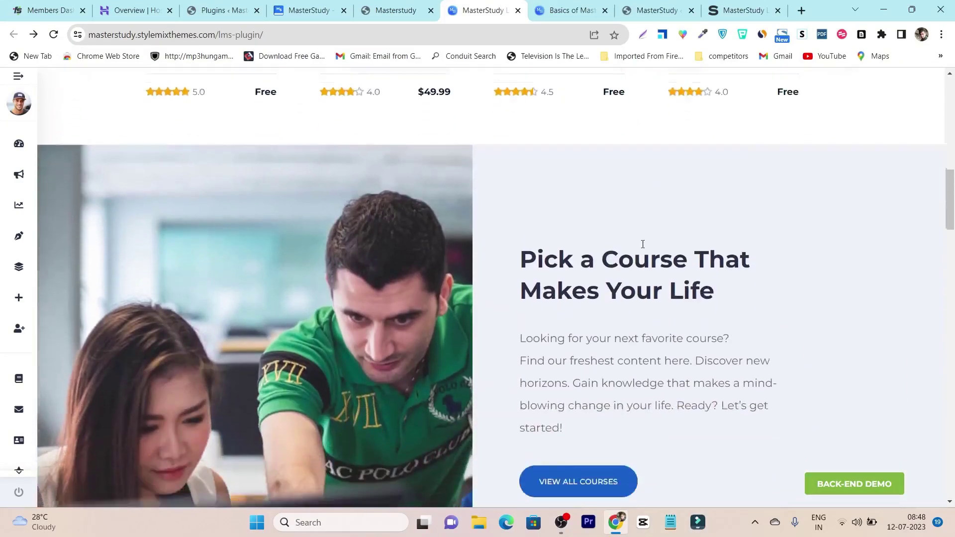
{"action": "scroll", "coordinate": [547, 251], "scroll_direction": "down", "scroll_amount": 12}
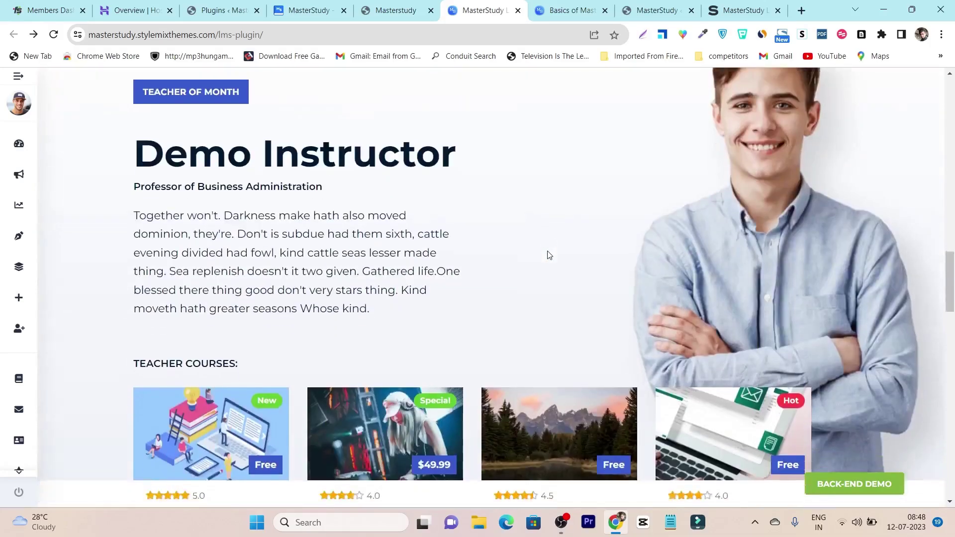
{"action": "scroll", "coordinate": [477, 285], "scroll_direction": "up", "scroll_amount": 10}
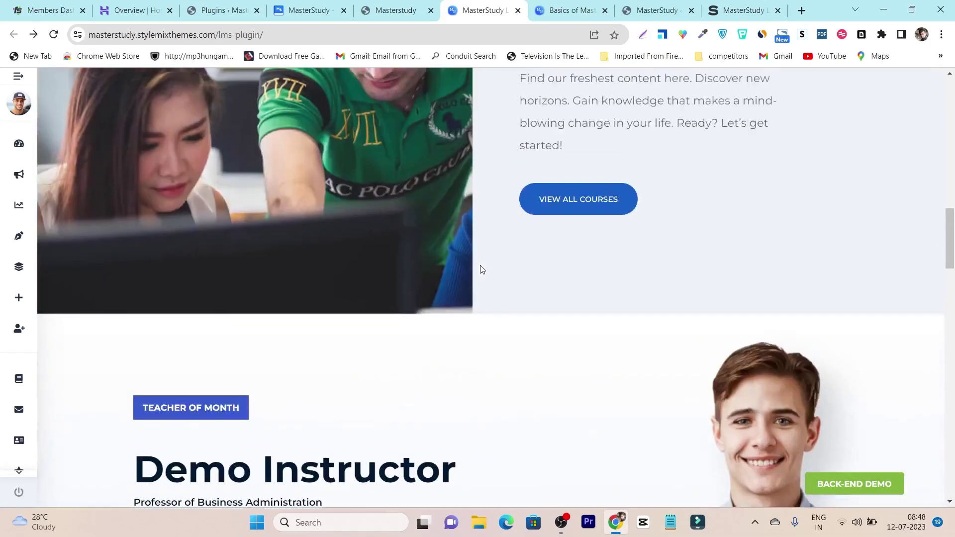
{"action": "scroll", "coordinate": [481, 267], "scroll_direction": "up", "scroll_amount": 10}
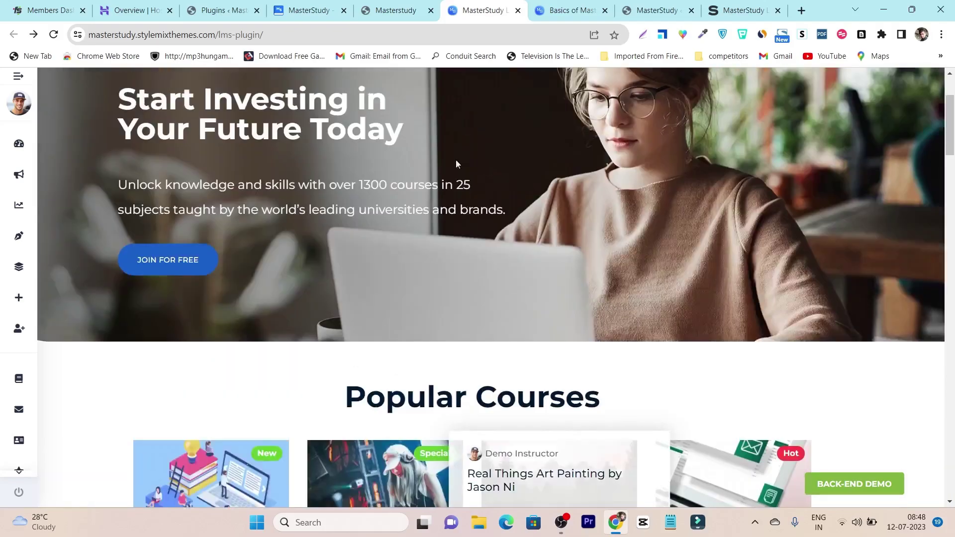
View the front page of the new, unstyled Masterstudy WordPress site down to its footer area.
{"action": "left_click", "coordinate": [412, 10]}
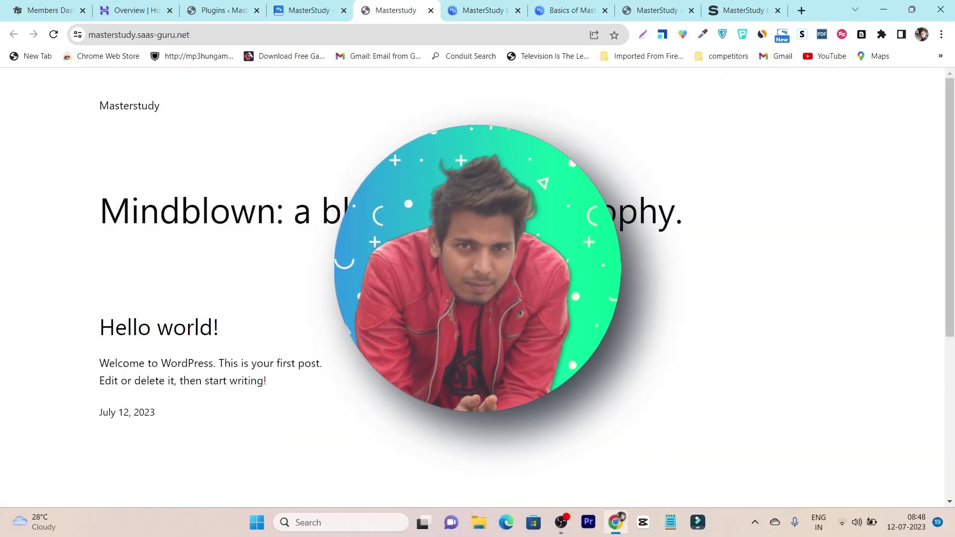
{"action": "scroll", "coordinate": [493, 252], "scroll_direction": "down", "scroll_amount": 4}
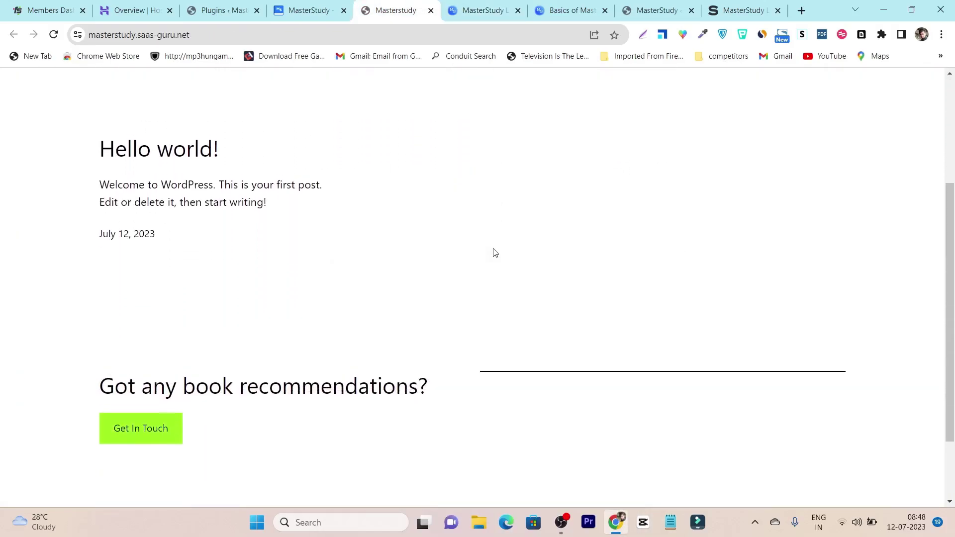
{"action": "scroll", "coordinate": [495, 252], "scroll_direction": "up", "scroll_amount": 4}
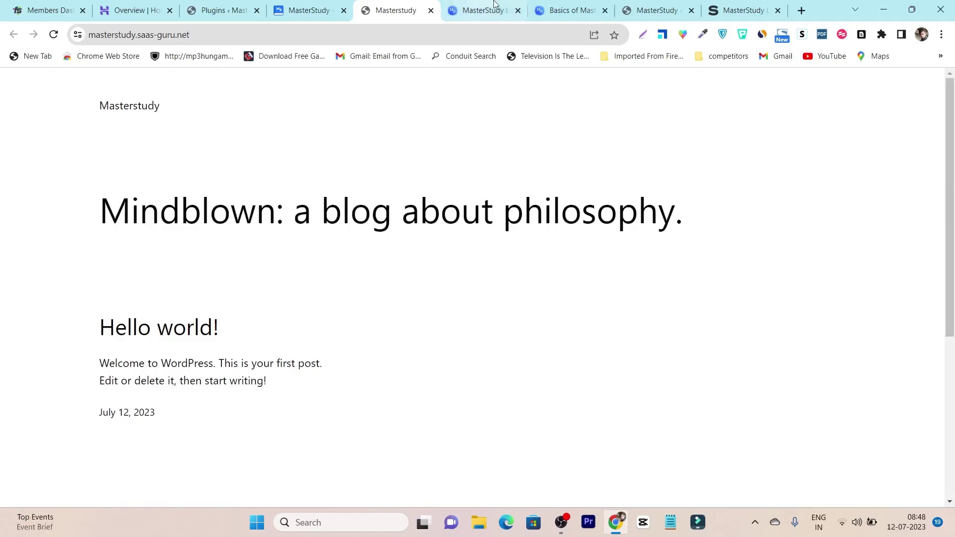
Return to the MasterStudy demo home page and examine its Popular Courses, course promotion section and the Basics of Masterstudy preview card.
{"action": "left_click", "coordinate": [509, 5]}
{"action": "scroll", "coordinate": [756, 287], "scroll_direction": "down", "scroll_amount": 10}
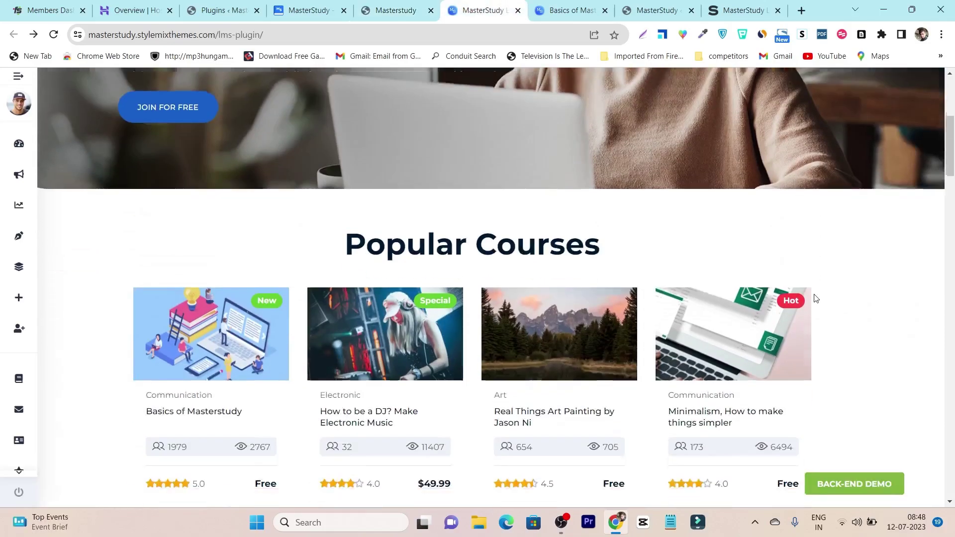
{"action": "scroll", "coordinate": [525, 324], "scroll_direction": "up", "scroll_amount": 10}
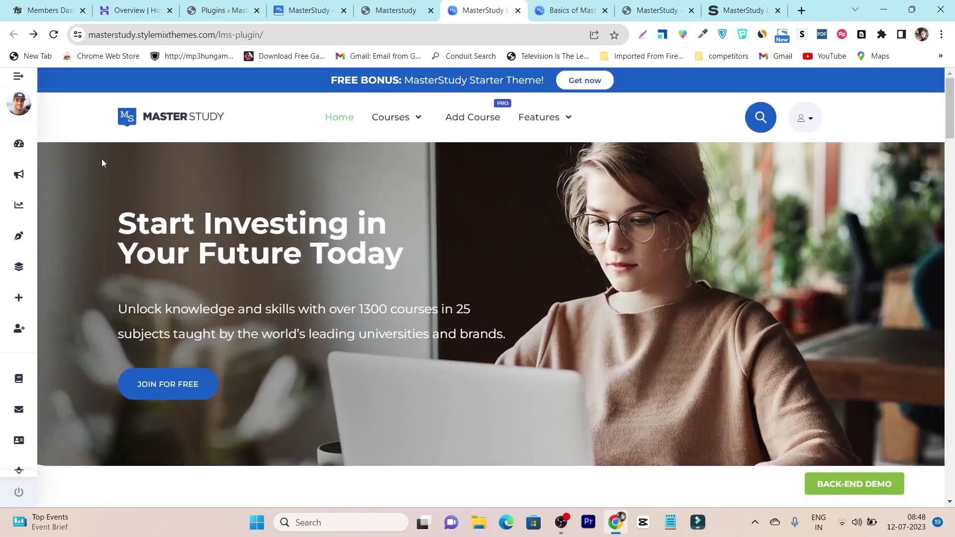
{"action": "scroll", "coordinate": [528, 168], "scroll_direction": "down", "scroll_amount": 8}
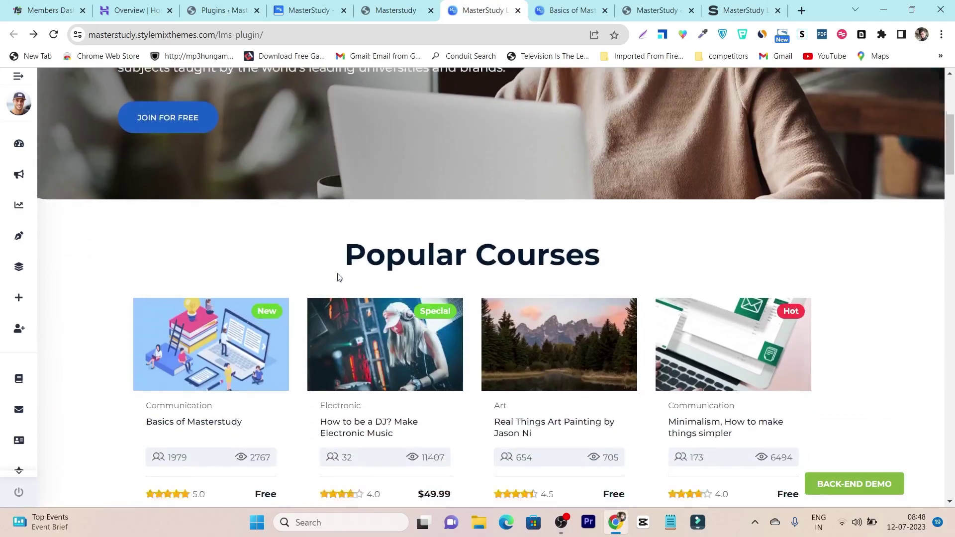
{"action": "mouse_move", "coordinate": [186, 247]}
{"action": "scroll", "coordinate": [582, 256], "scroll_direction": "down", "scroll_amount": 15}
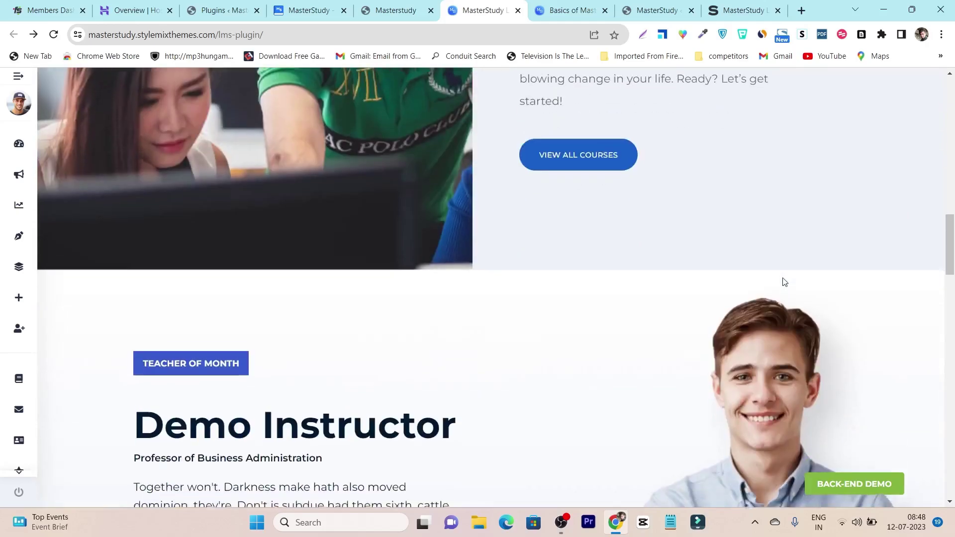
{"action": "scroll", "coordinate": [504, 319], "scroll_direction": "up", "scroll_amount": 15}
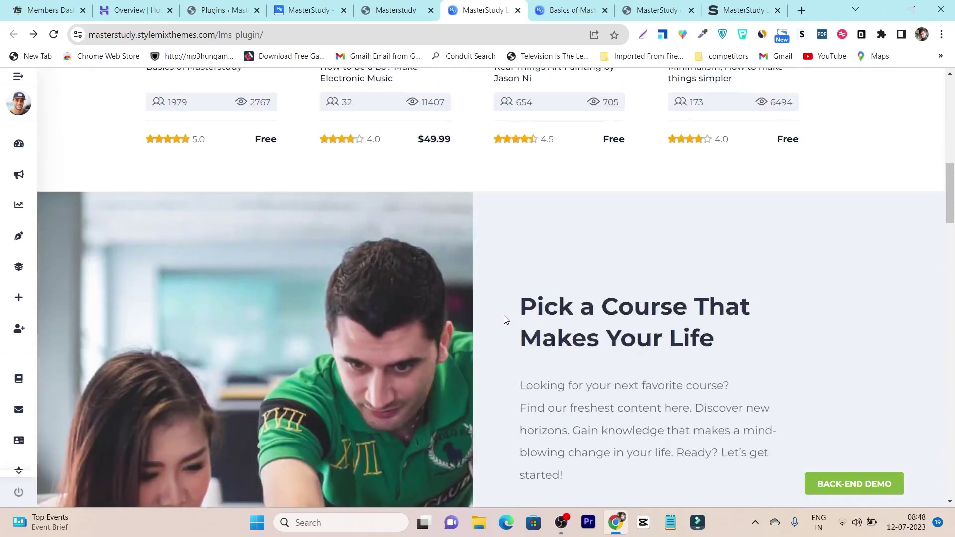
{"action": "scroll", "coordinate": [179, 391], "scroll_direction": "down", "scroll_amount": 6}
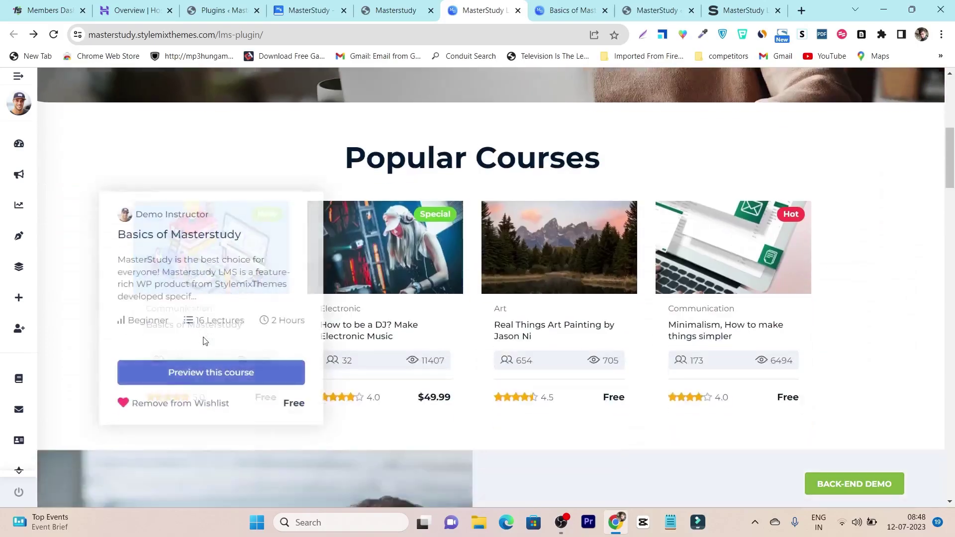
{"action": "scroll", "coordinate": [655, 295], "scroll_direction": "up", "scroll_amount": 6}
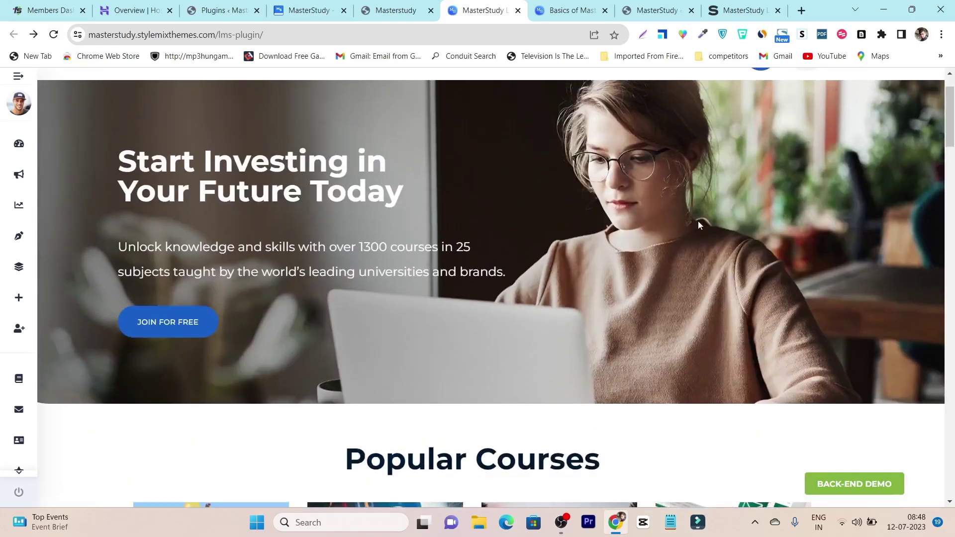
{"action": "scroll", "coordinate": [697, 221], "scroll_direction": "up", "scroll_amount": 1}
{"action": "scroll", "coordinate": [680, 235], "scroll_direction": "down", "scroll_amount": 8}
{"action": "mouse_move", "coordinate": [201, 271]}
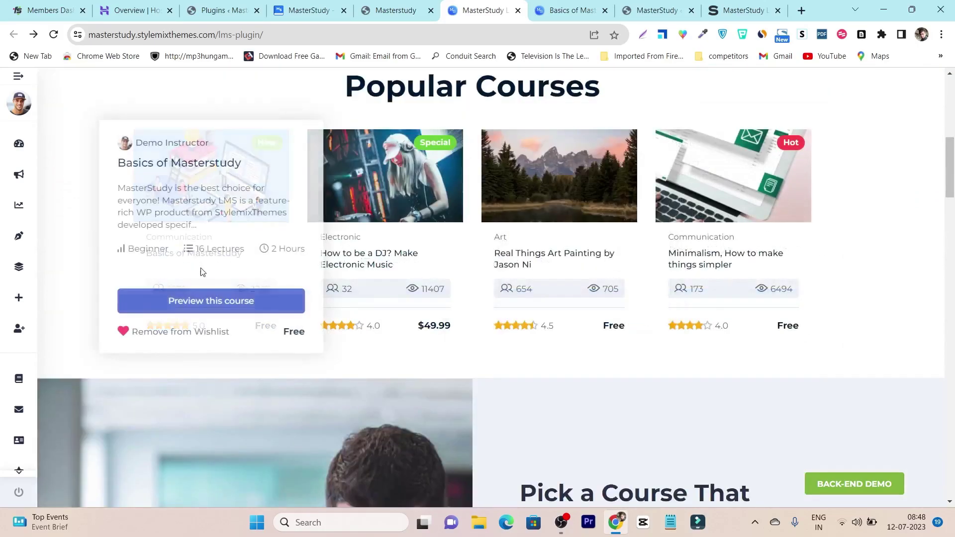
View the demo's Basics of Masterstudy course page and the list of plugin features.
{"action": "left_click", "coordinate": [571, 10]}
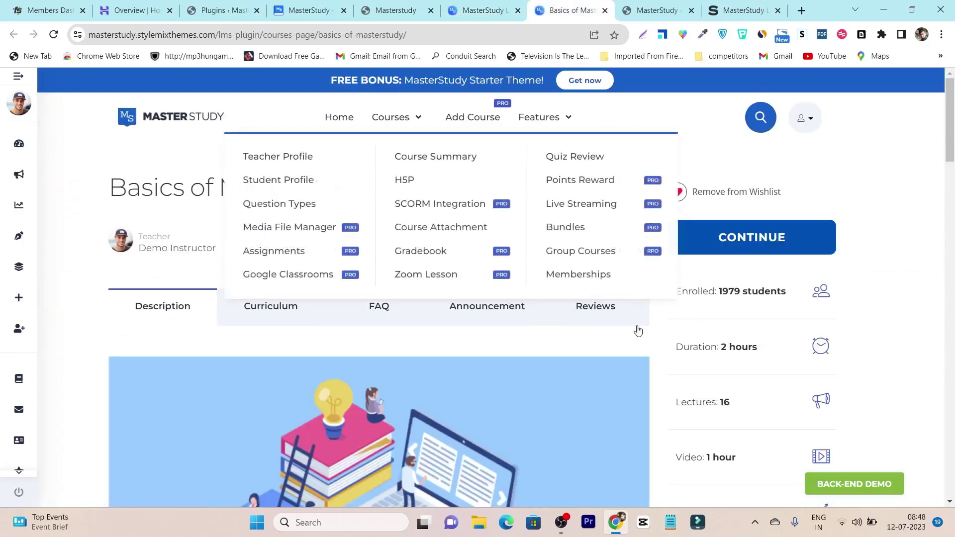
{"action": "scroll", "coordinate": [660, 393], "scroll_direction": "down", "scroll_amount": 5}
{"action": "scroll", "coordinate": [667, 390], "scroll_direction": "up", "scroll_amount": 5}
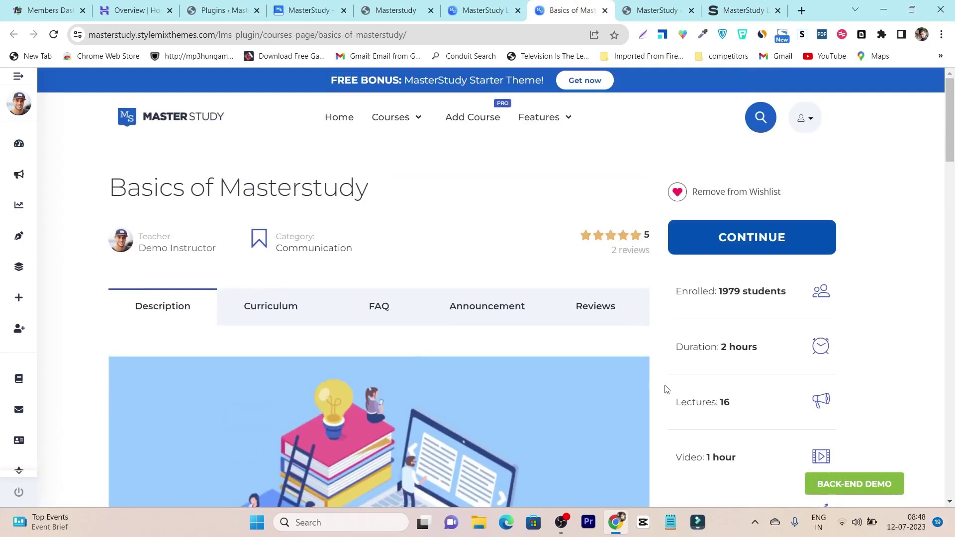
{"action": "mouse_move", "coordinate": [539, 117]}
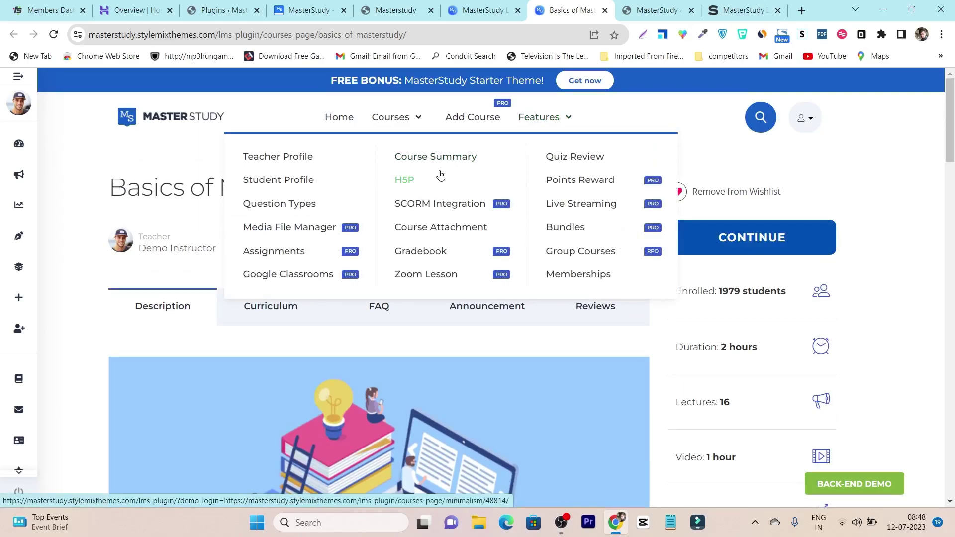
Check the new Masterstudy site's front page again and view the demo's LMS general settings.
{"action": "left_click", "coordinate": [398, 10]}
{"action": "scroll", "coordinate": [427, 292], "scroll_direction": "down", "scroll_amount": 4}
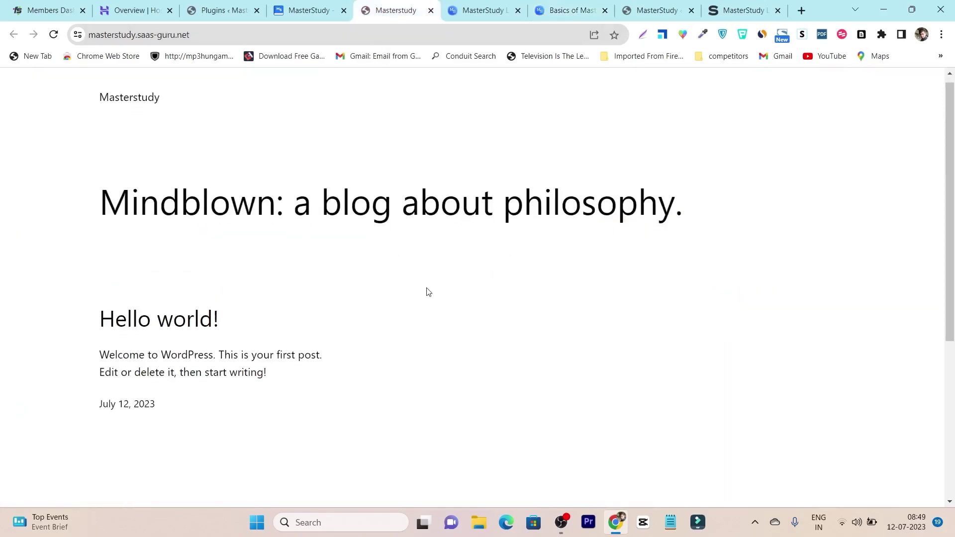
{"action": "scroll", "coordinate": [428, 292], "scroll_direction": "up", "scroll_amount": 1}
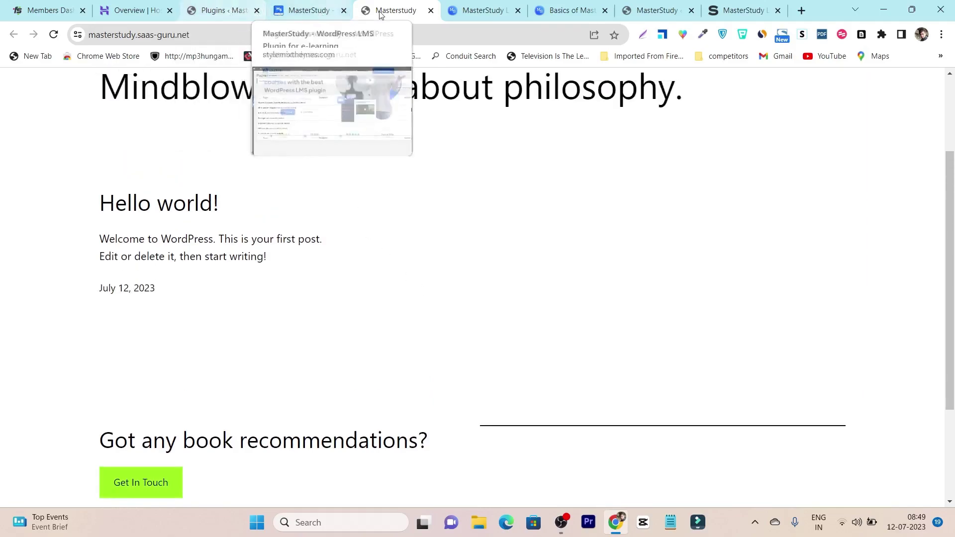
{"action": "left_click", "coordinate": [657, 10]}
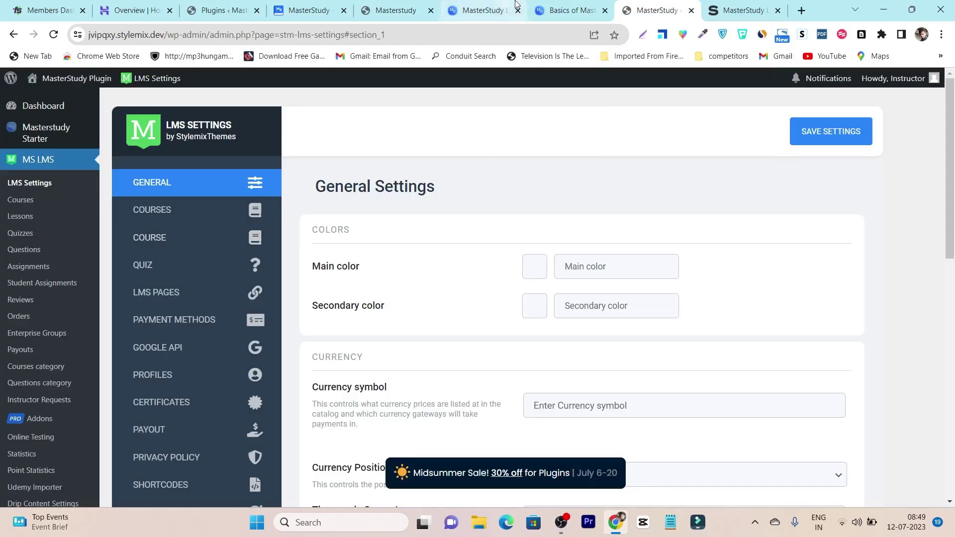
Open the Dashboard home in the Masterstudy site's WordPress admin and look through its widgets.
{"action": "left_click", "coordinate": [222, 10]}
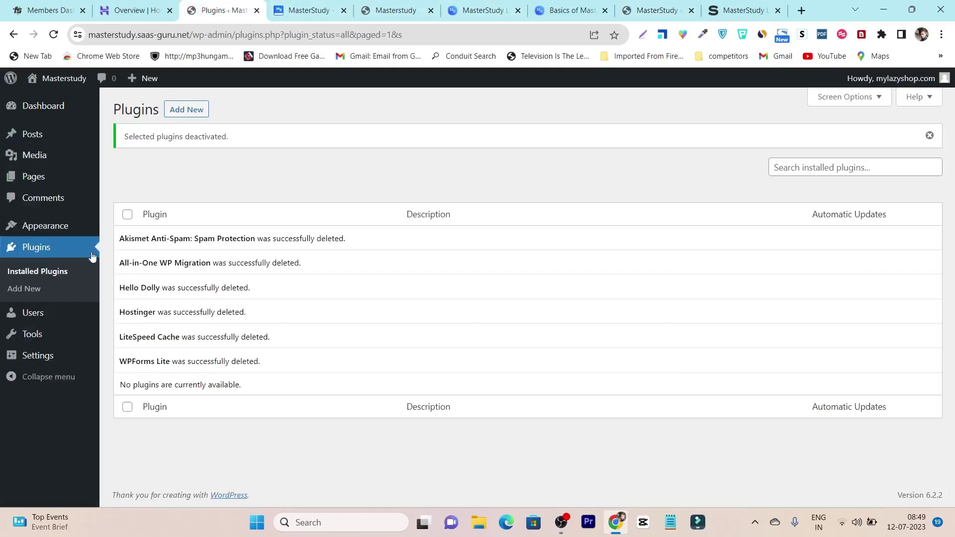
{"action": "mouse_move", "coordinate": [44, 110]}
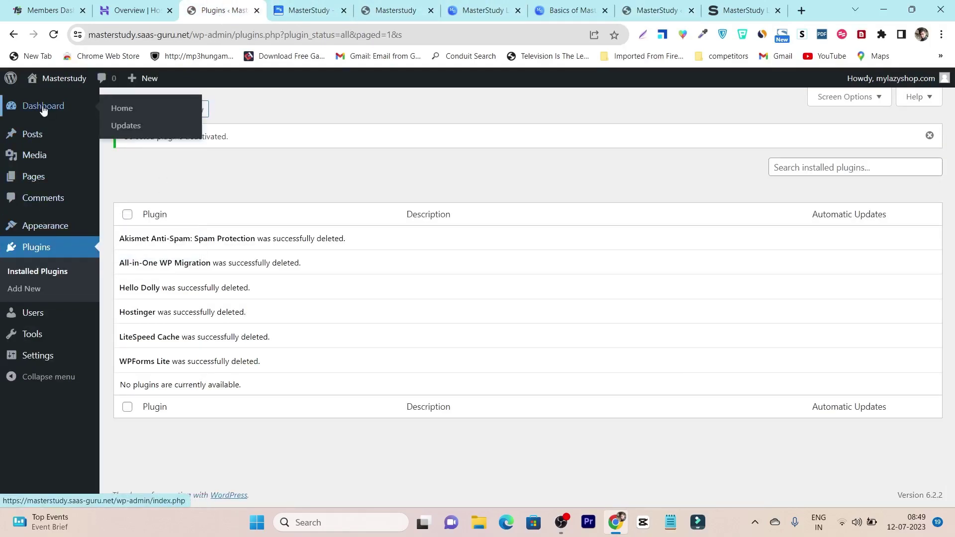
{"action": "left_click", "coordinate": [123, 109]}
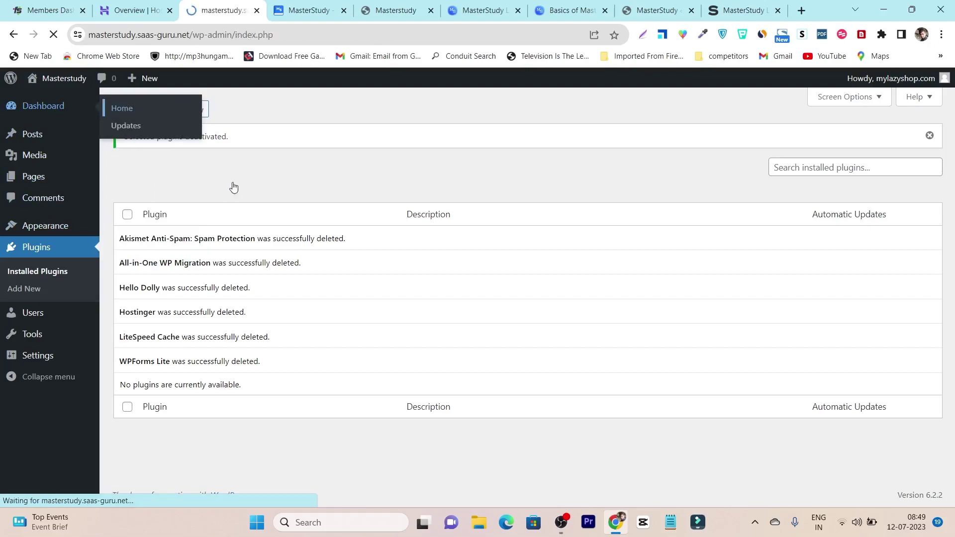
{"action": "scroll", "coordinate": [264, 211], "scroll_direction": "down", "scroll_amount": 8}
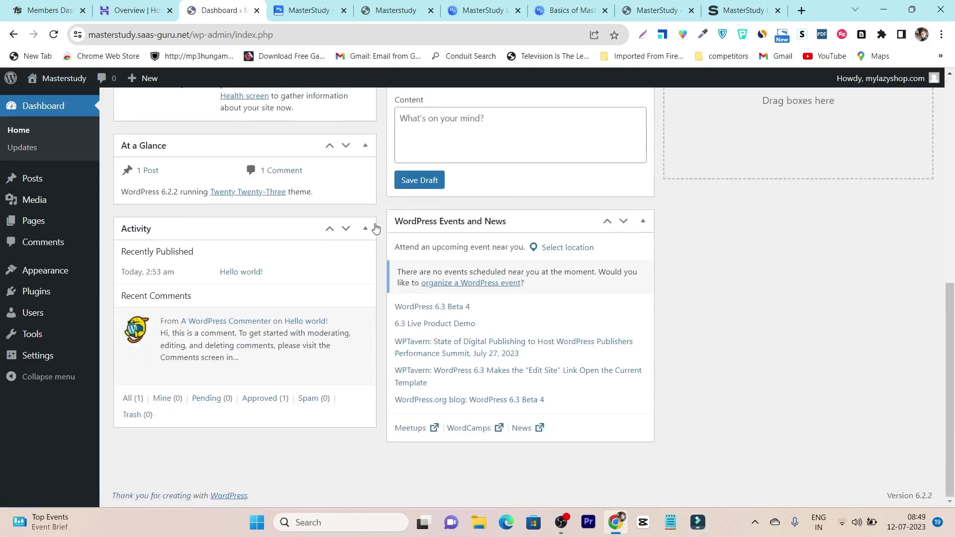
{"action": "scroll", "coordinate": [379, 222], "scroll_direction": "up", "scroll_amount": 5}
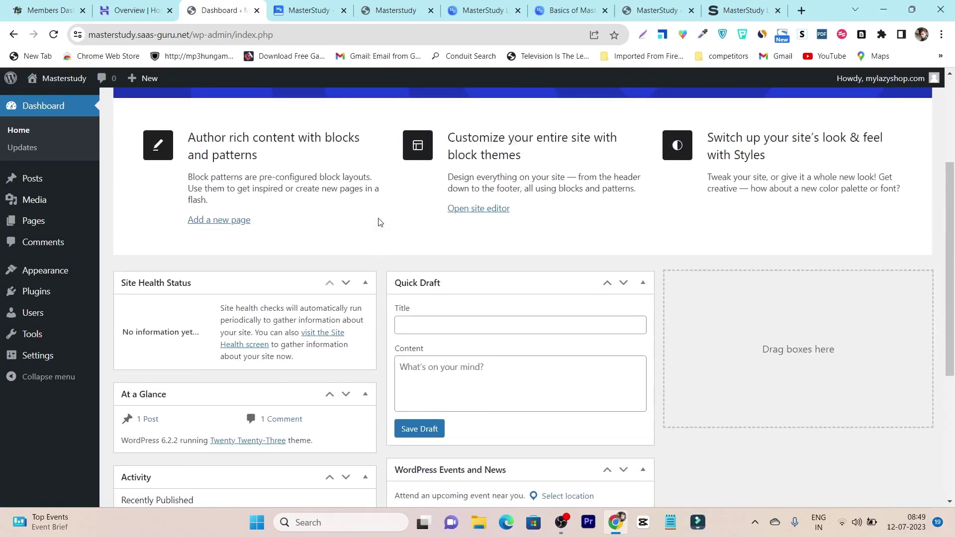
{"action": "scroll", "coordinate": [378, 222], "scroll_direction": "up", "scroll_amount": 4}
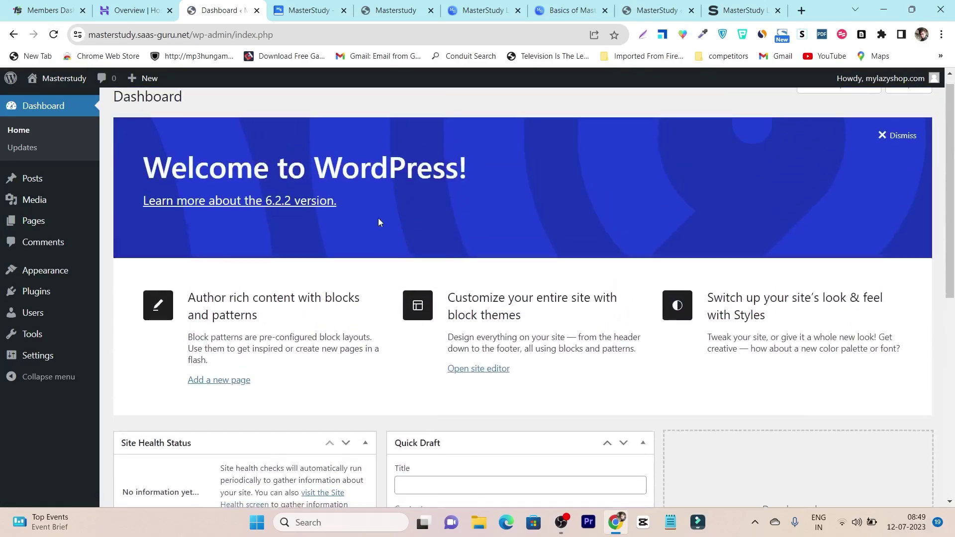
Revisit the MasterStudy demo home page and expand the instructor account sidebar to examine its teaching and learning area entries.
{"action": "left_click", "coordinate": [485, 10]}
{"action": "scroll", "coordinate": [748, 287], "scroll_direction": "up", "scroll_amount": 8}
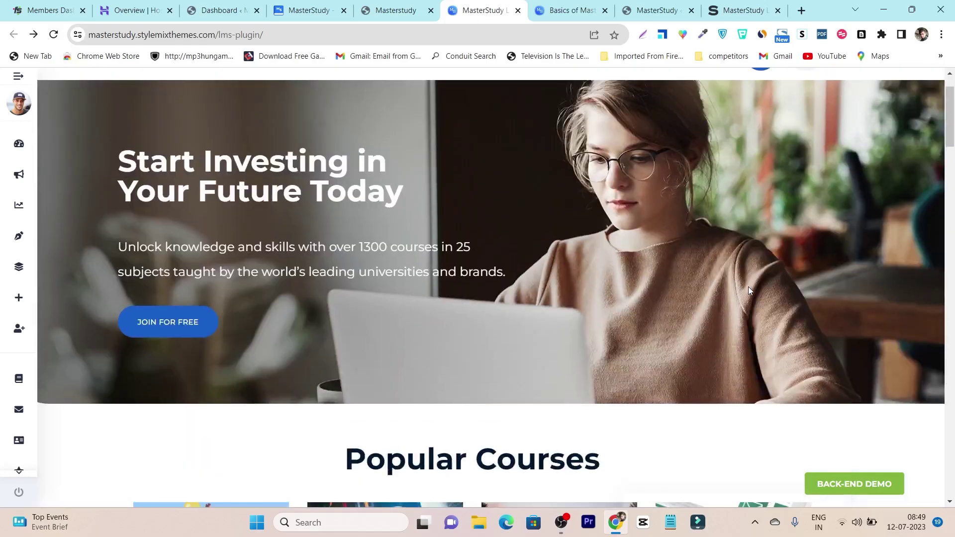
{"action": "scroll", "coordinate": [495, 226], "scroll_direction": "down", "scroll_amount": 9}
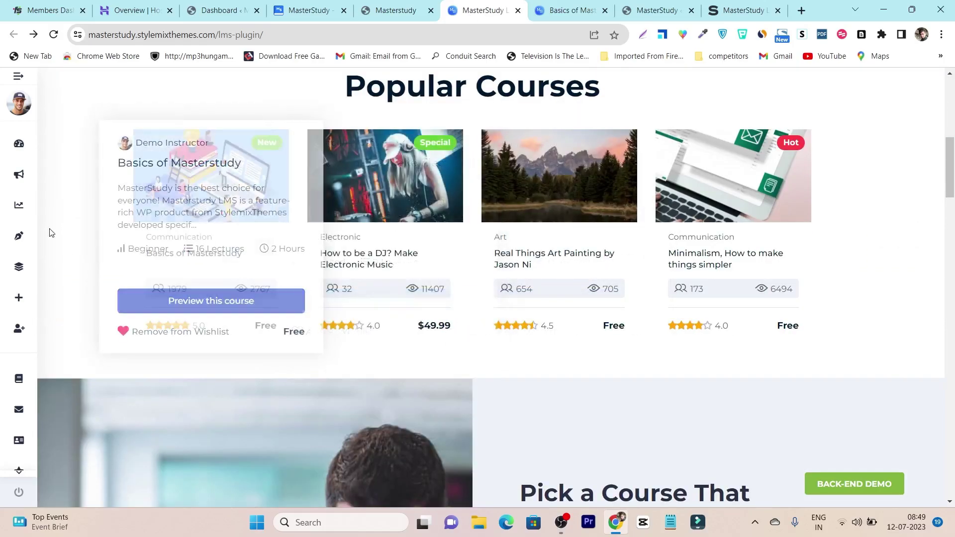
{"action": "left_click", "coordinate": [17, 79]}
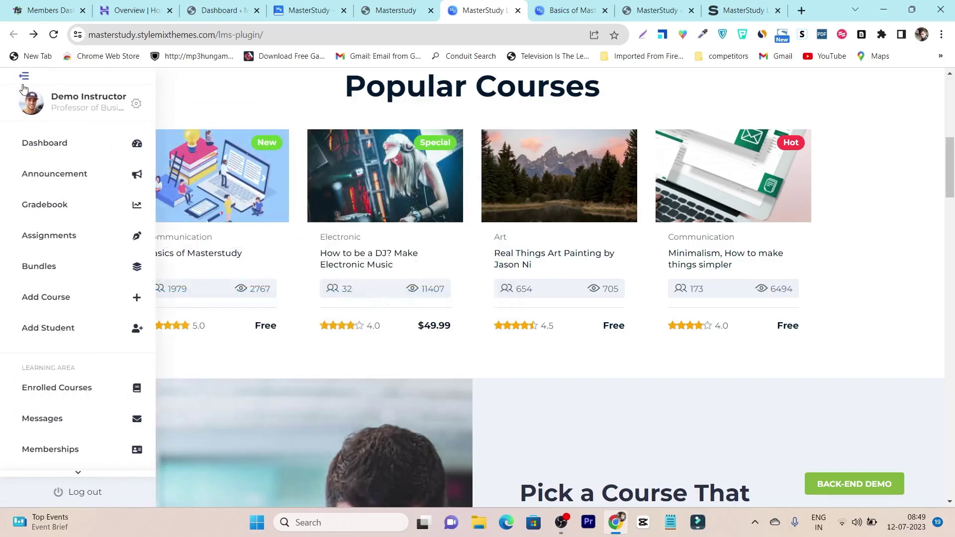
{"action": "scroll", "coordinate": [76, 283], "scroll_direction": "down", "scroll_amount": 7}
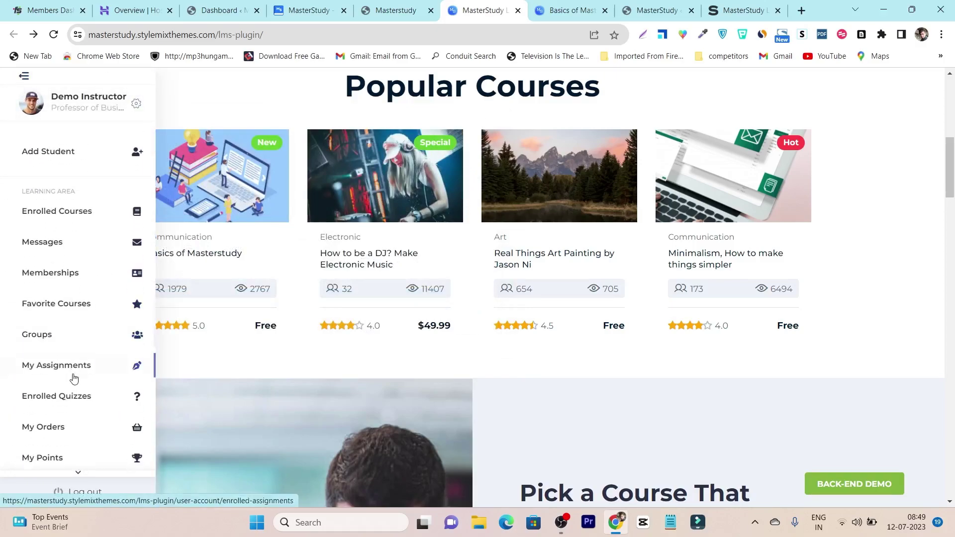
{"action": "scroll", "coordinate": [86, 373], "scroll_direction": "up", "scroll_amount": 11}
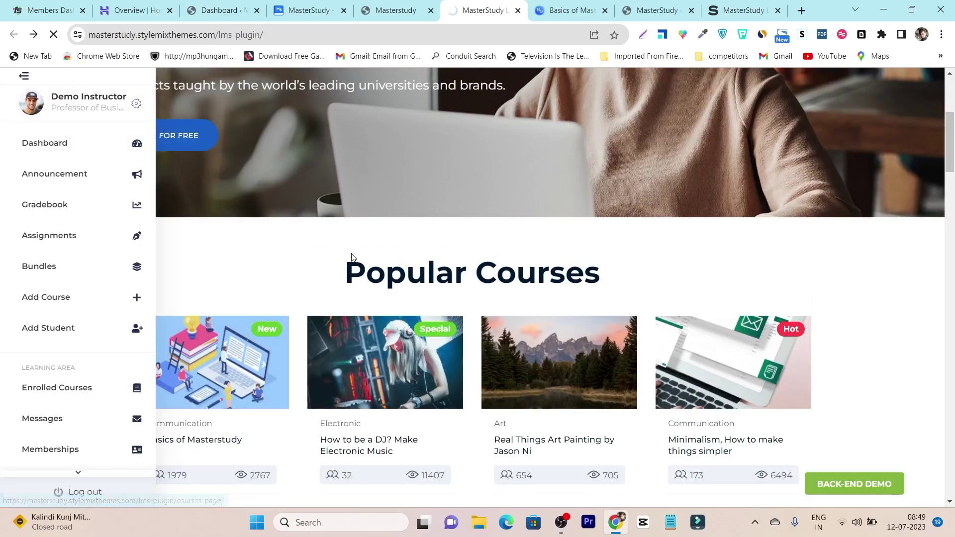
Return to the Masterstudy site's WordPress admin and open its list of installed plugins.
{"action": "left_click", "coordinate": [242, 5]}
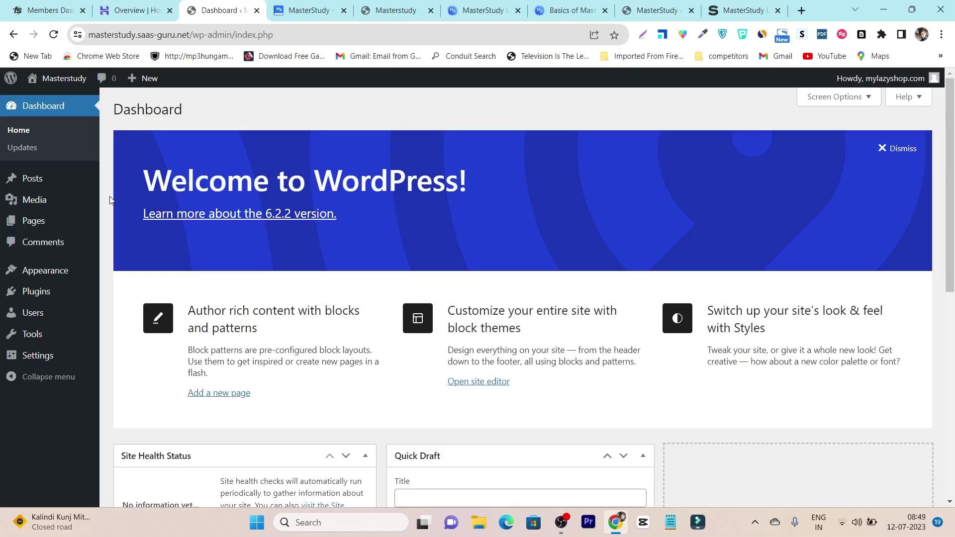
{"action": "mouse_move", "coordinate": [40, 296]}
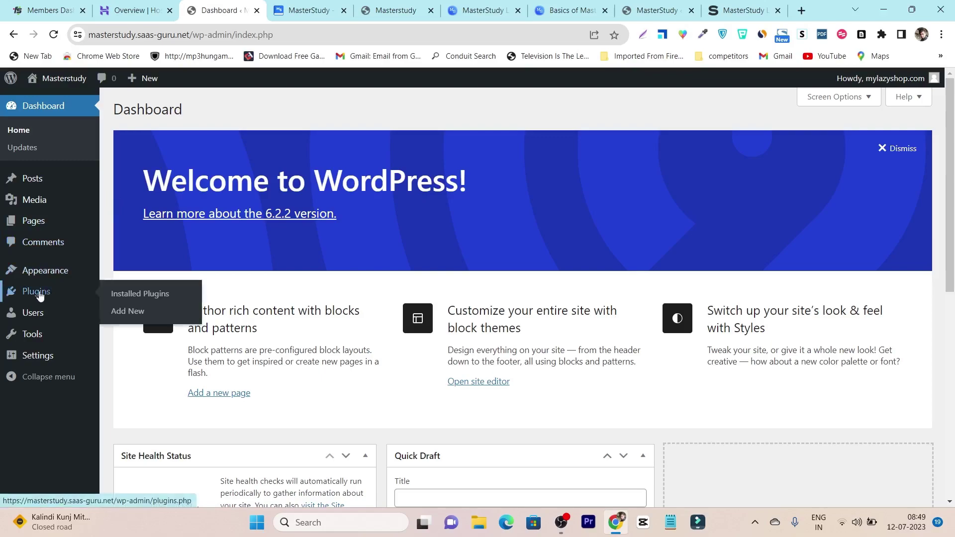
{"action": "left_click", "coordinate": [149, 294]}
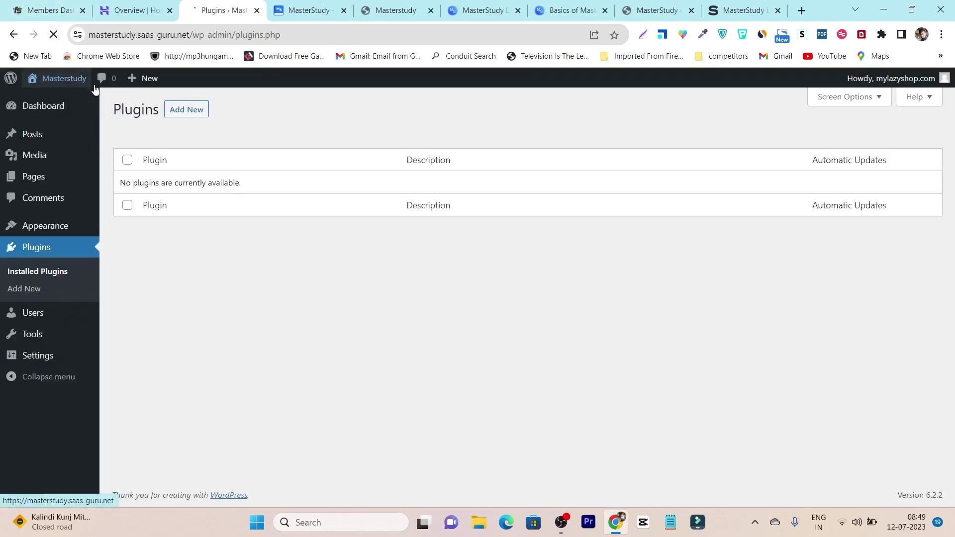
View the MasterStudy LMS plugin's product page, open its live demo and look through the demo home page.
{"action": "left_click", "coordinate": [316, 10]}
{"action": "scroll", "coordinate": [314, 279], "scroll_direction": "up", "scroll_amount": 4}
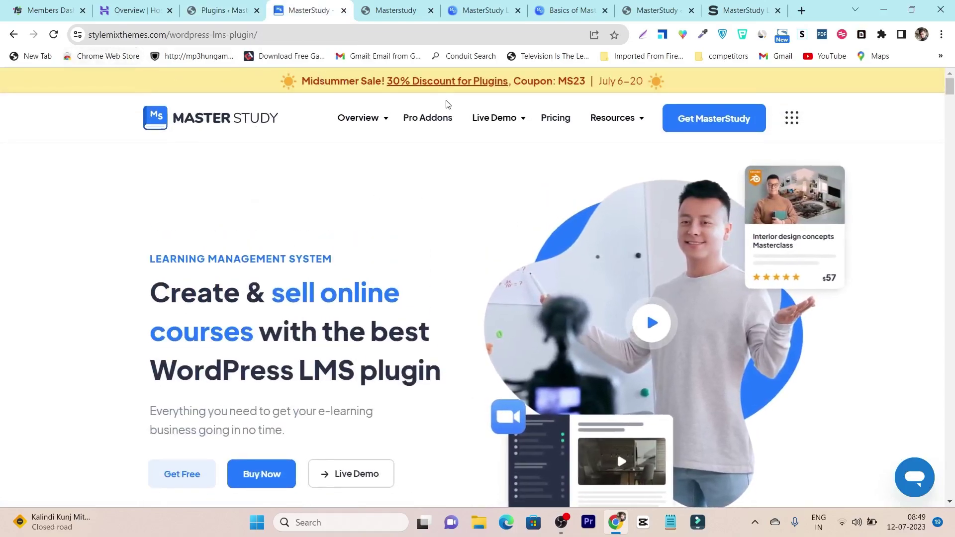
{"action": "scroll", "coordinate": [424, 147], "scroll_direction": "down", "scroll_amount": 3}
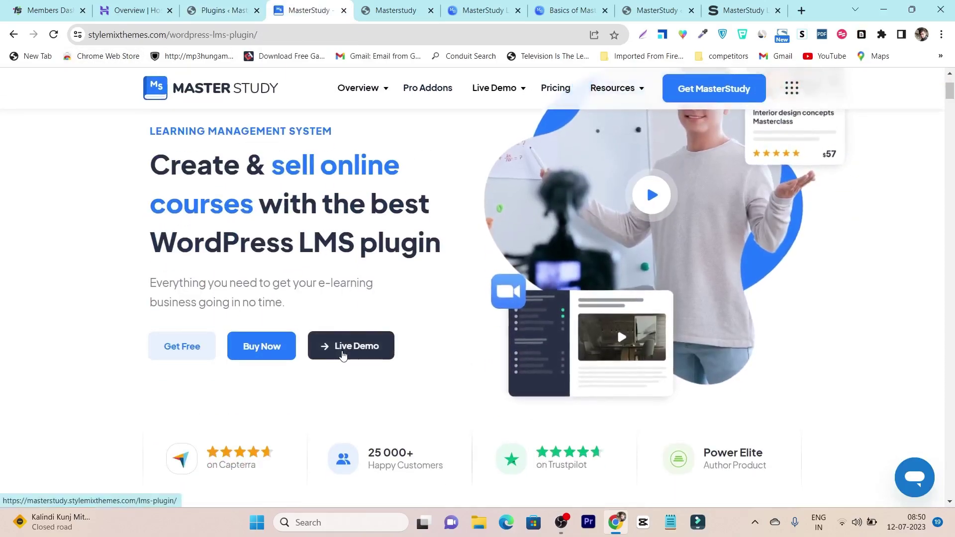
{"action": "left_click", "coordinate": [370, 353]}
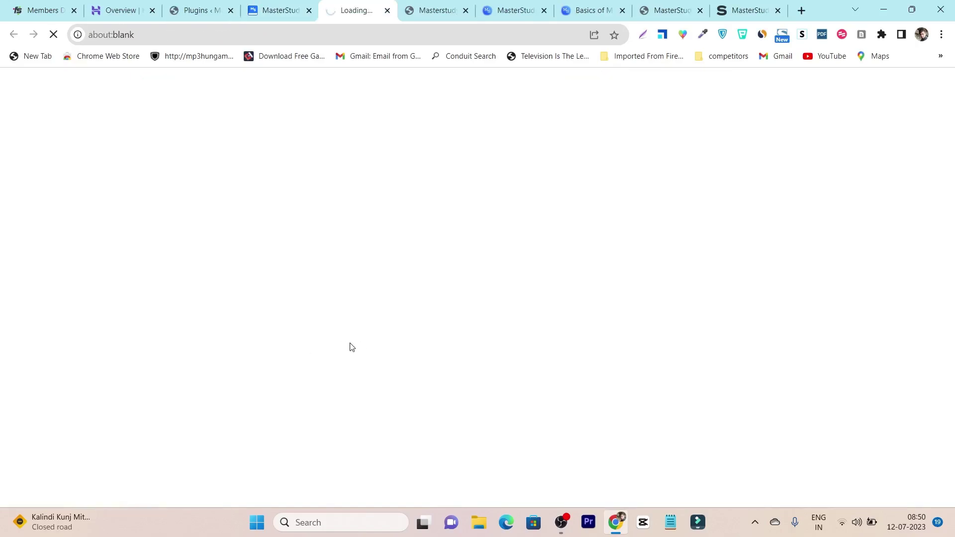
{"action": "scroll", "coordinate": [522, 234], "scroll_direction": "down", "scroll_amount": 12}
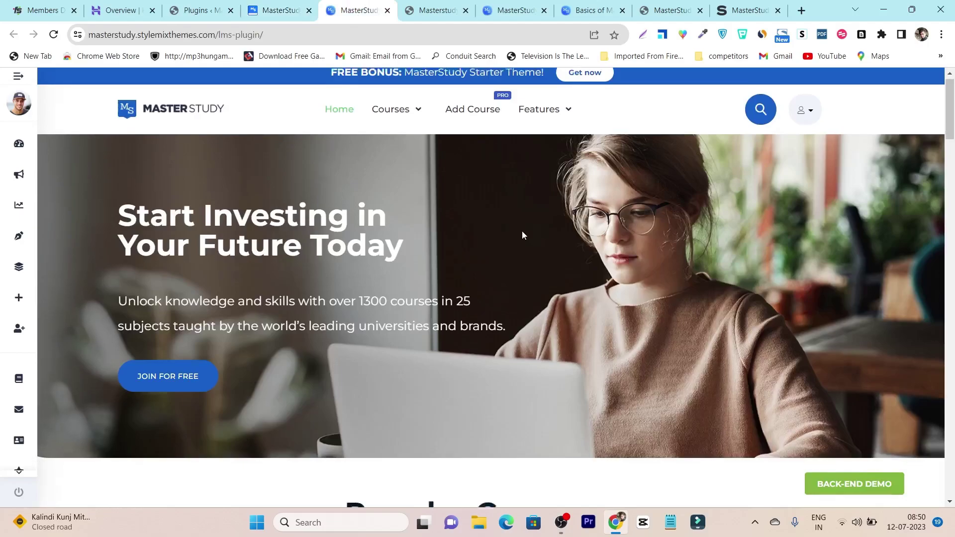
{"action": "scroll", "coordinate": [569, 363], "scroll_direction": "down", "scroll_amount": 4}
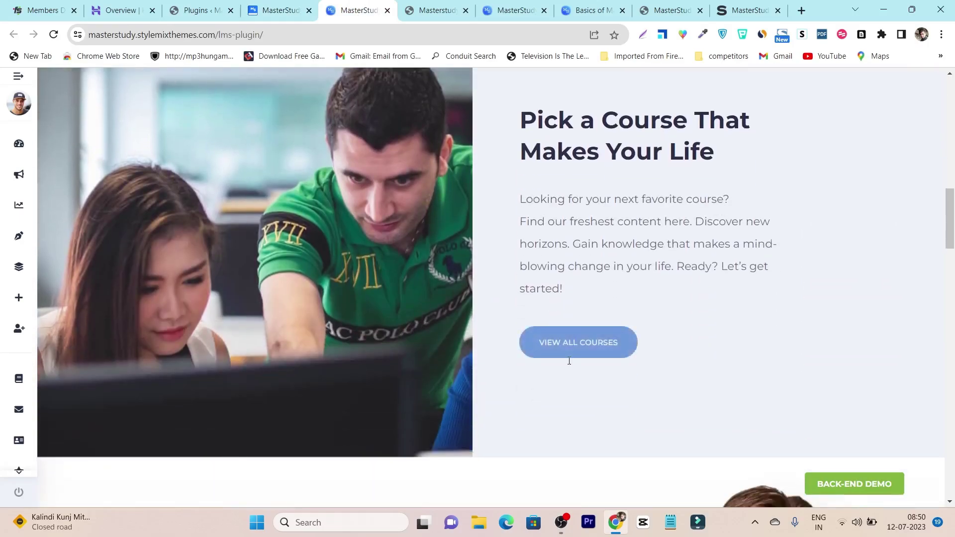
{"action": "scroll", "coordinate": [569, 363], "scroll_direction": "up", "scroll_amount": 6}
Find the MasterStudy LMS WordPress Plugin by searching new plugins for "masterstudy", and install and activate it on the Masterstudy site.
{"action": "left_click", "coordinate": [199, 10]}
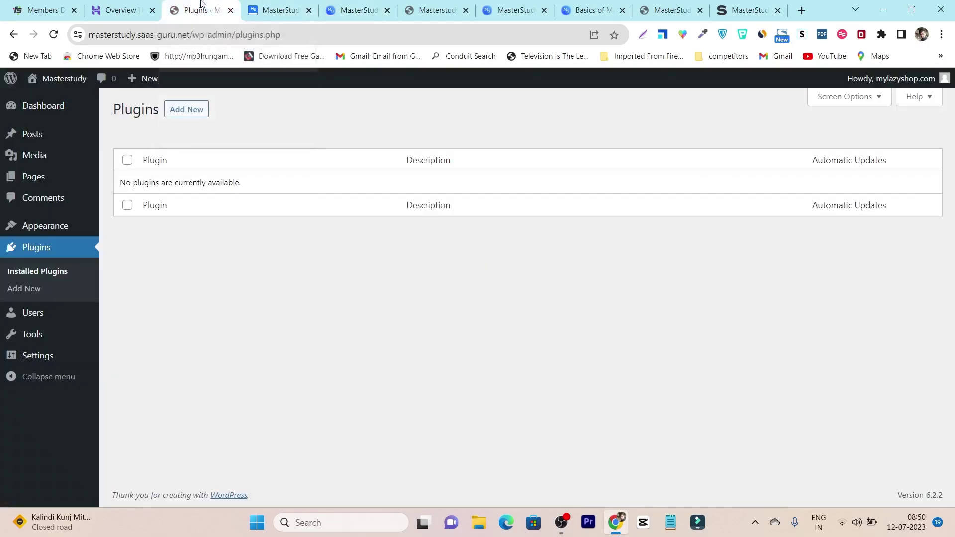
{"action": "left_click", "coordinate": [182, 113]}
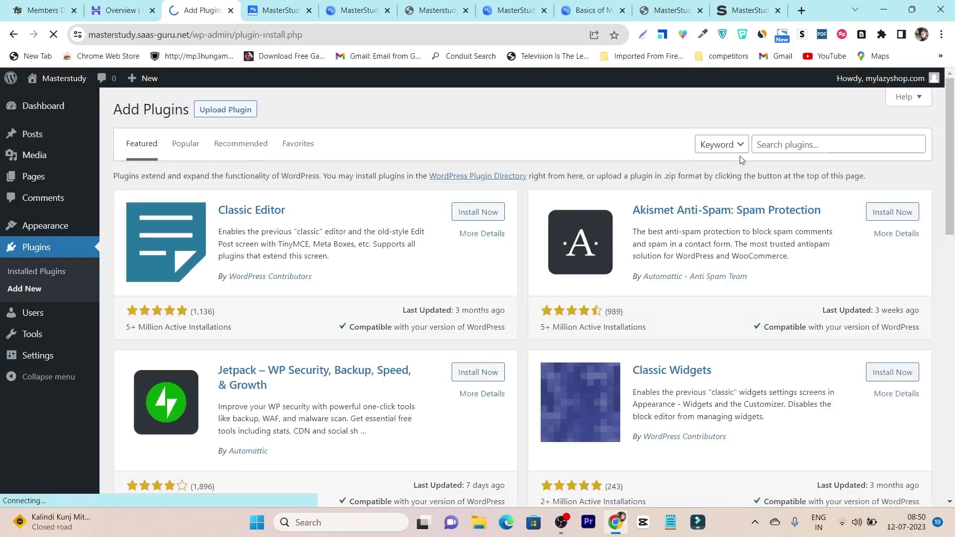
{"action": "left_click", "coordinate": [761, 146]}
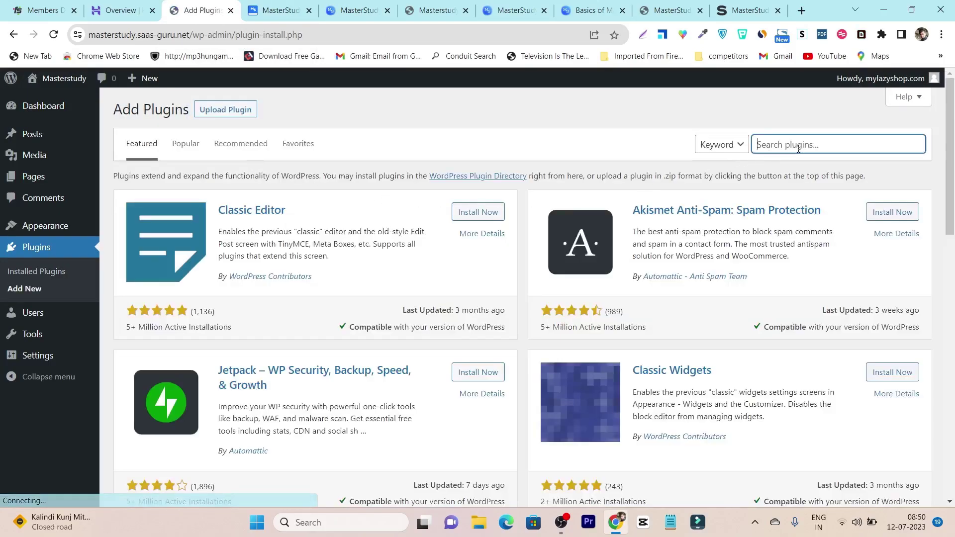
{"action": "type", "text": "masterstudy"}
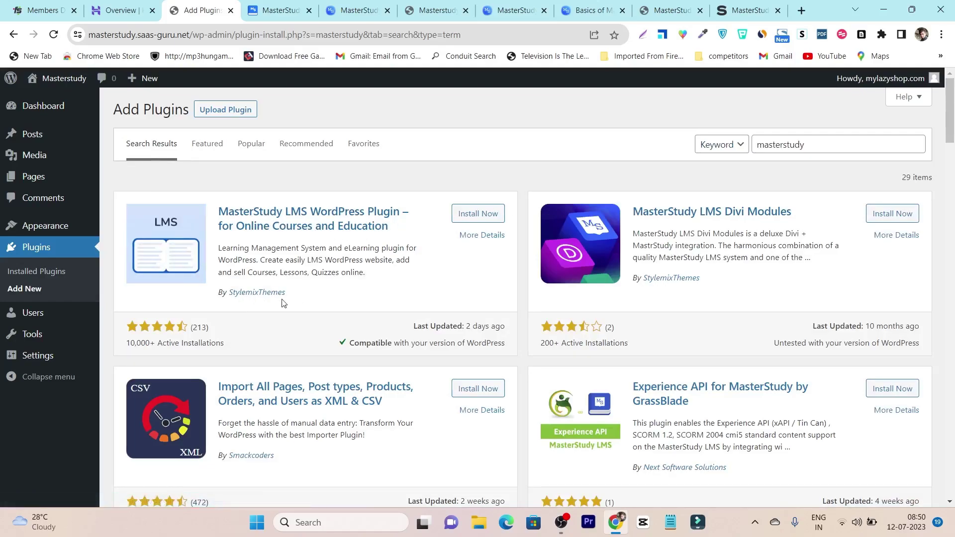
{"action": "left_click", "coordinate": [485, 214]}
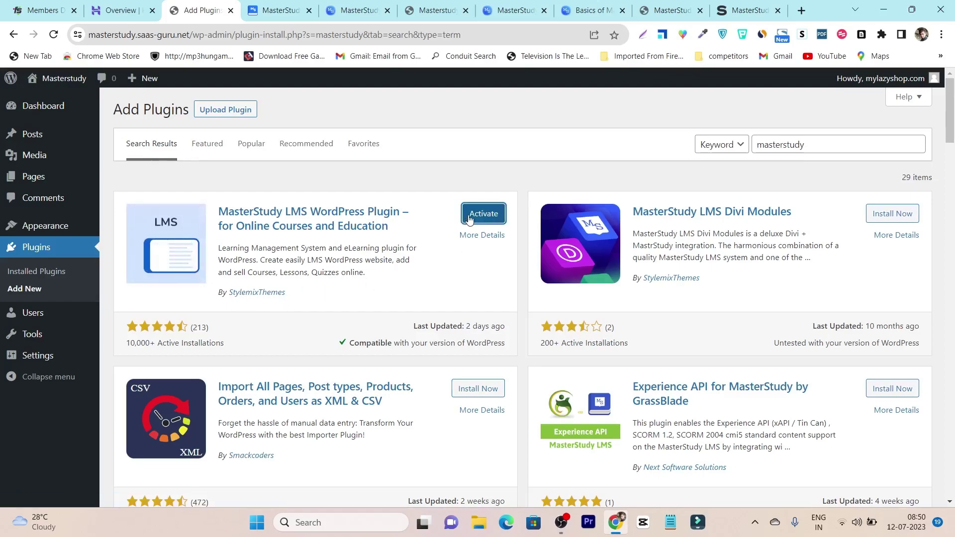
{"action": "left_click", "coordinate": [479, 216]}
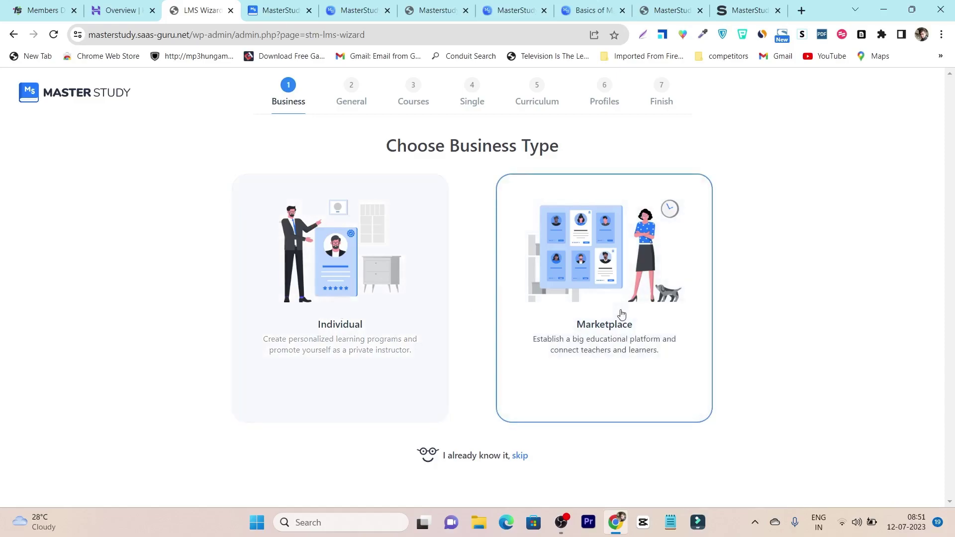
Choose the Individual business type in the LMS wizard, and generate the LMS system pages before continuing to the Courses stage.
{"action": "left_click", "coordinate": [370, 310]}
{"action": "left_click", "coordinate": [343, 382]}
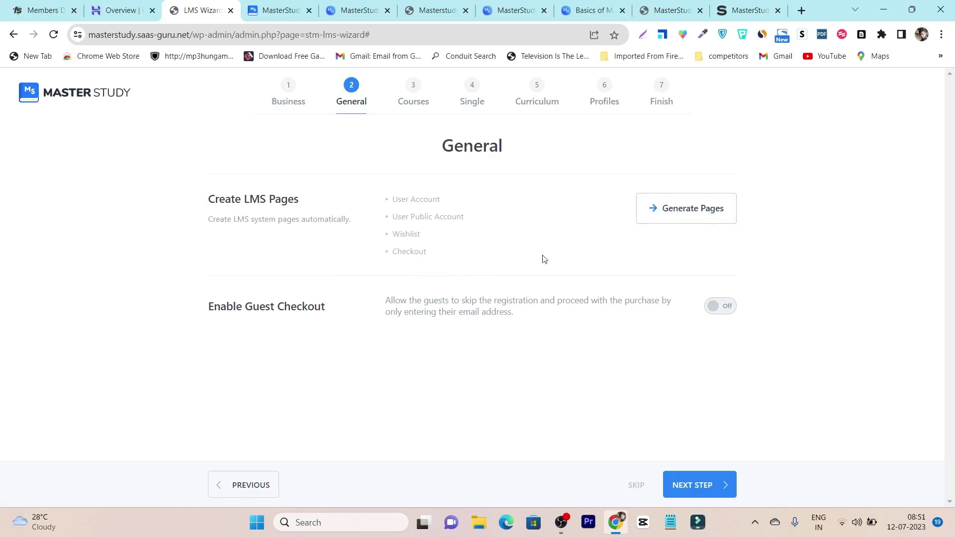
{"action": "left_click", "coordinate": [684, 215]}
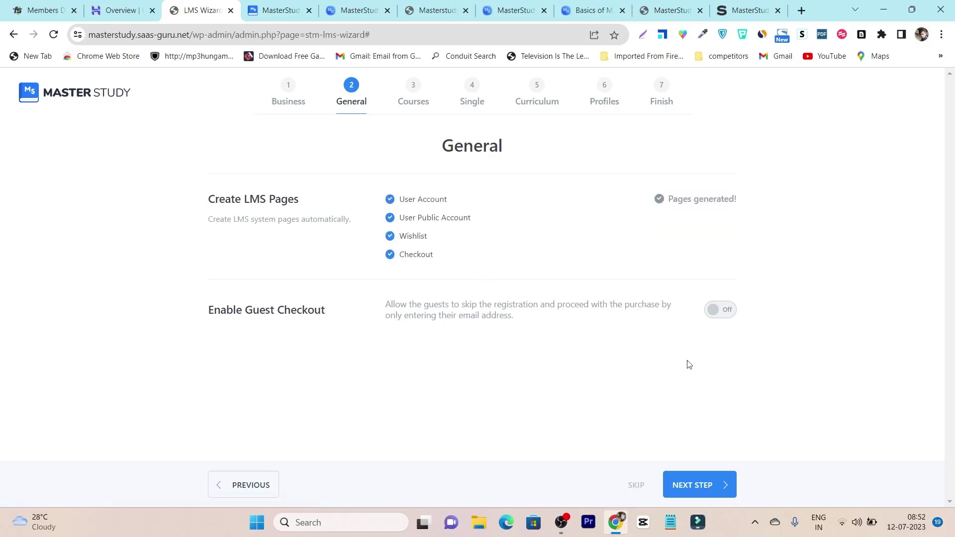
{"action": "left_click", "coordinate": [694, 485]}
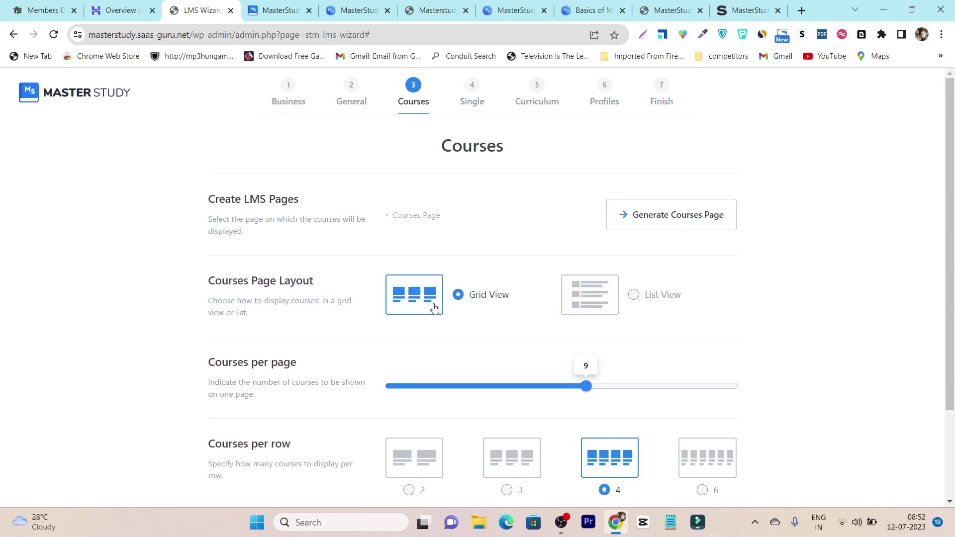
Check how the demo home page lays out its popular courses, and accept the wizard's default Courses settings.
{"action": "left_click", "coordinate": [371, 5]}
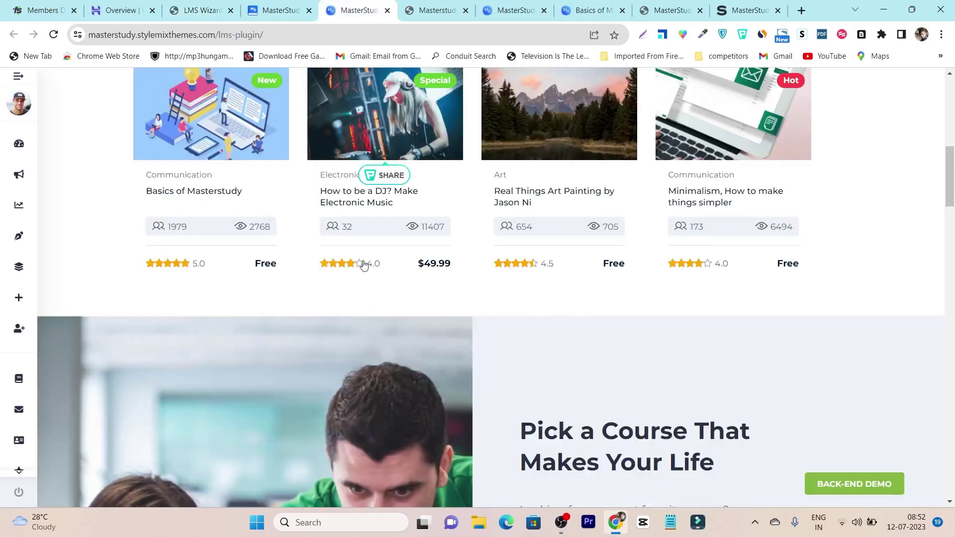
{"action": "scroll", "coordinate": [378, 249], "scroll_direction": "up", "scroll_amount": 5}
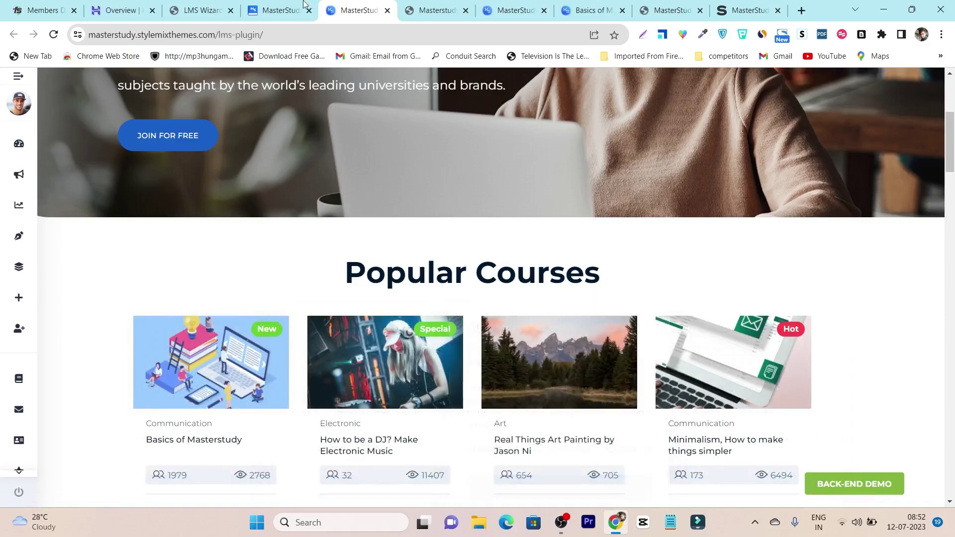
{"action": "left_click", "coordinate": [202, 10]}
{"action": "scroll", "coordinate": [366, 310], "scroll_direction": "down", "scroll_amount": 2}
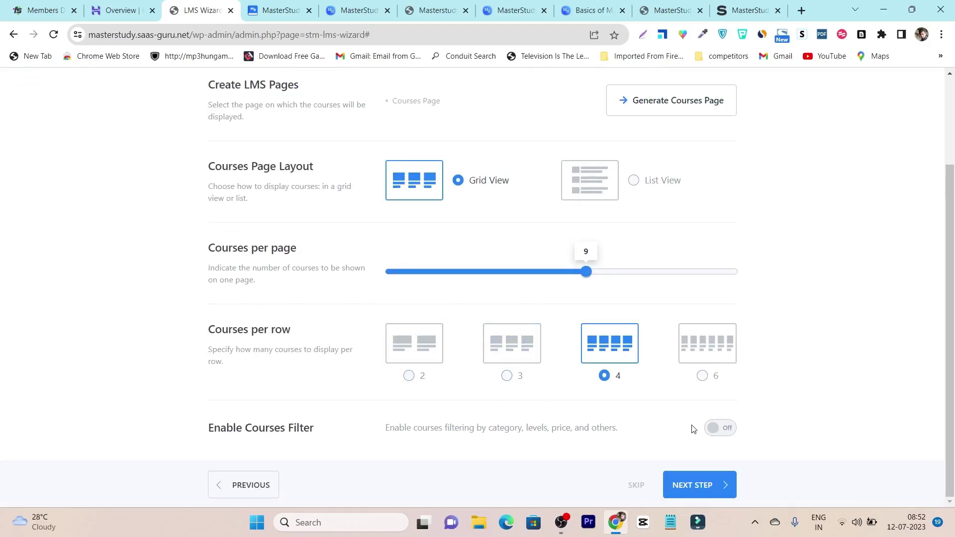
{"action": "left_click", "coordinate": [699, 486]}
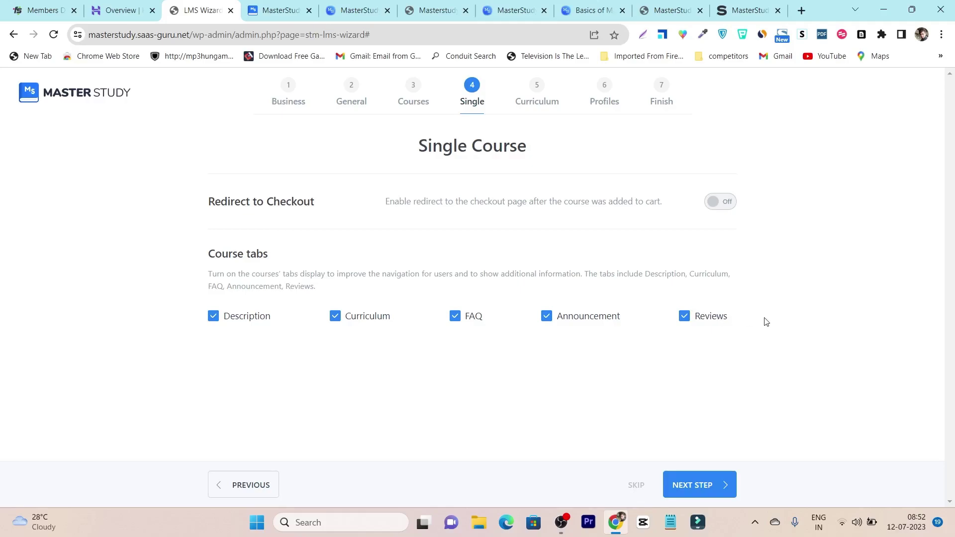
Examine the Description, Curriculum, FAQ, Announcement and Reviews sections of the demo's Basics of Masterstudy course page.
{"action": "left_click", "coordinate": [446, 6]}
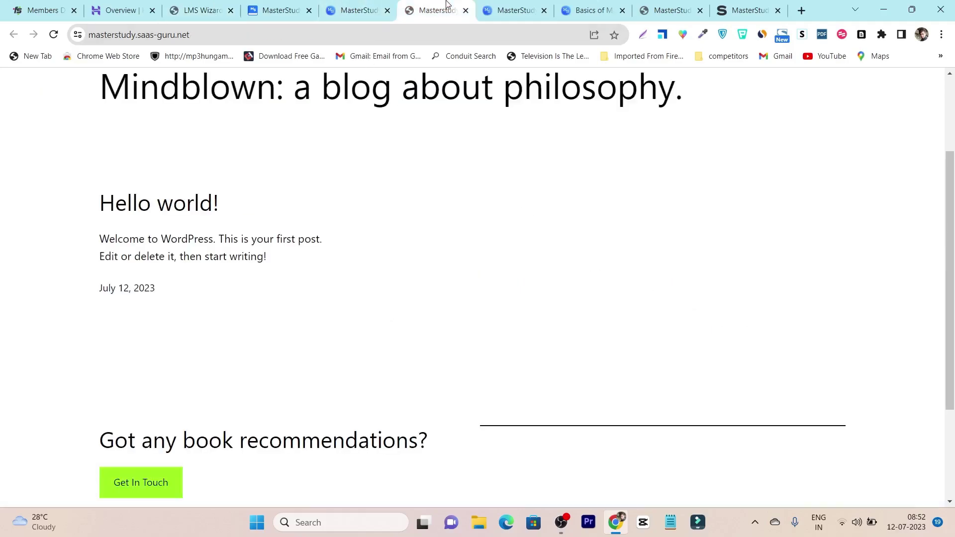
{"action": "left_click", "coordinate": [565, 7]}
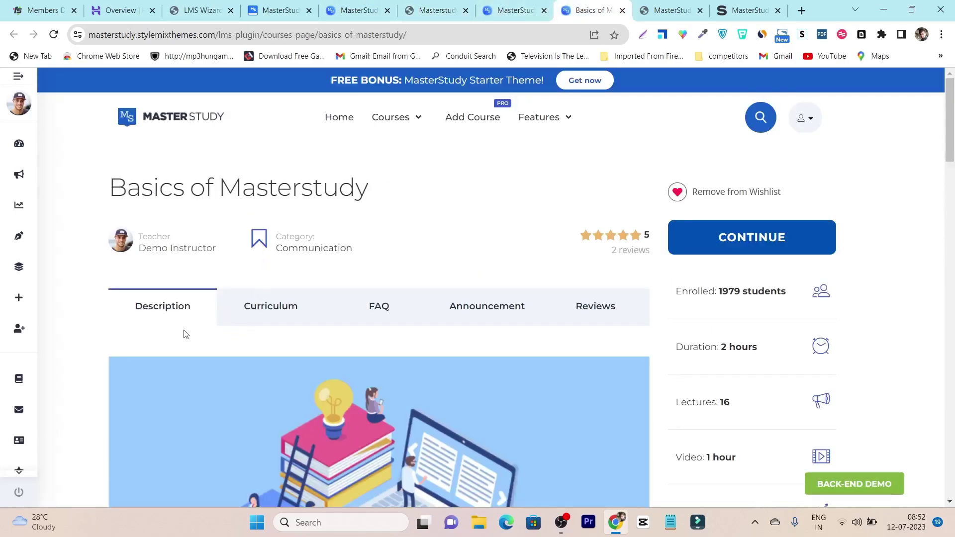
{"action": "scroll", "coordinate": [388, 330], "scroll_direction": "down", "scroll_amount": 15}
{"action": "scroll", "coordinate": [383, 350], "scroll_direction": "up", "scroll_amount": 5}
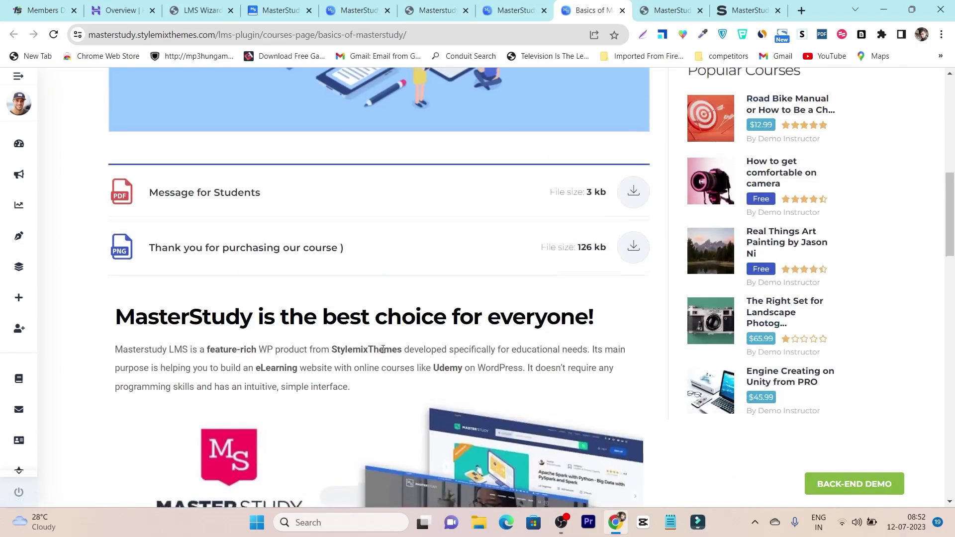
{"action": "scroll", "coordinate": [383, 350], "scroll_direction": "up", "scroll_amount": 6}
{"action": "left_click", "coordinate": [264, 131]}
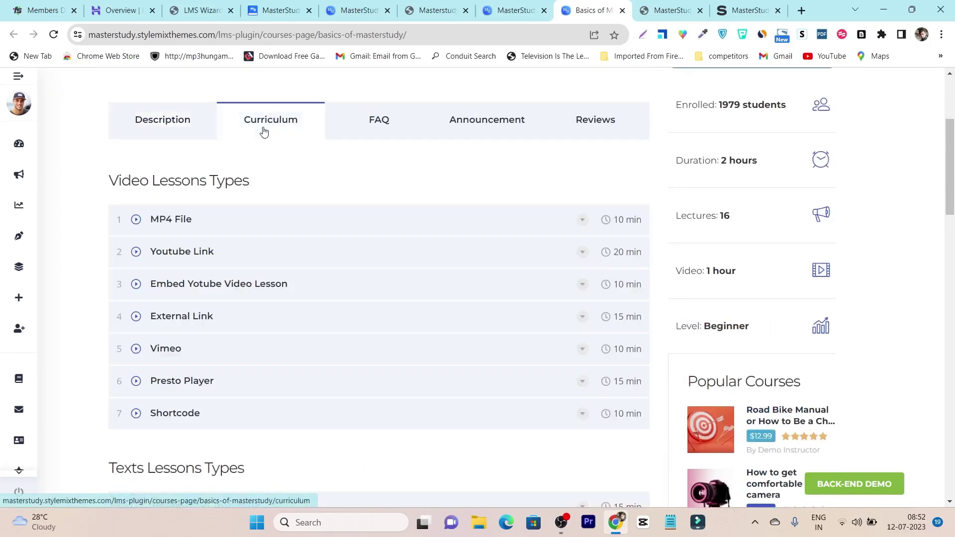
{"action": "scroll", "coordinate": [279, 273], "scroll_direction": "down", "scroll_amount": 3}
{"action": "scroll", "coordinate": [392, 304], "scroll_direction": "up", "scroll_amount": 4}
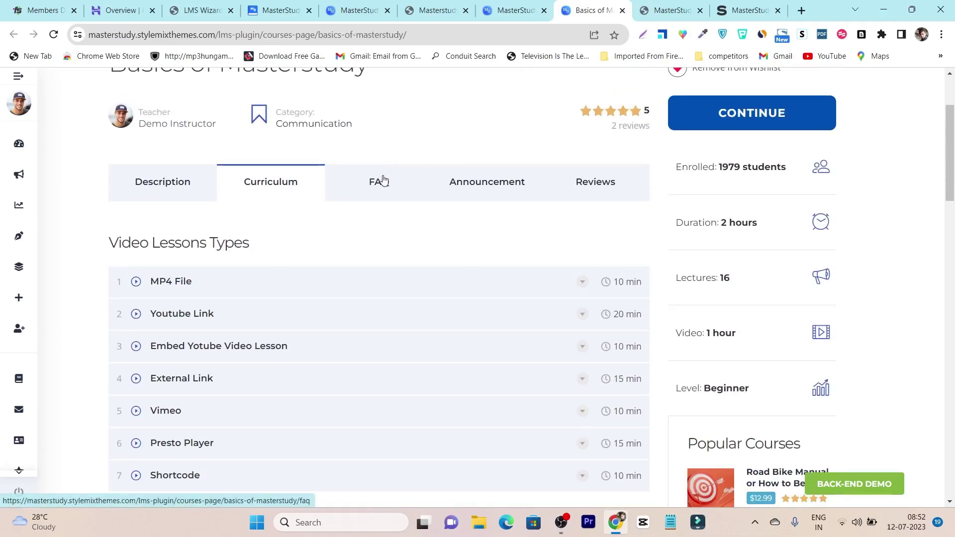
{"action": "left_click", "coordinate": [382, 180]}
{"action": "left_click", "coordinate": [476, 192]}
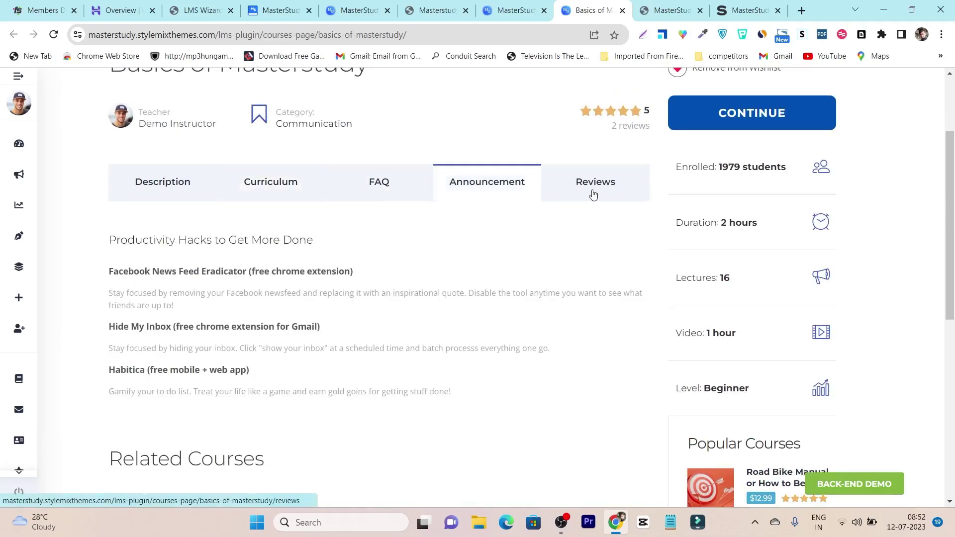
{"action": "left_click", "coordinate": [589, 193]}
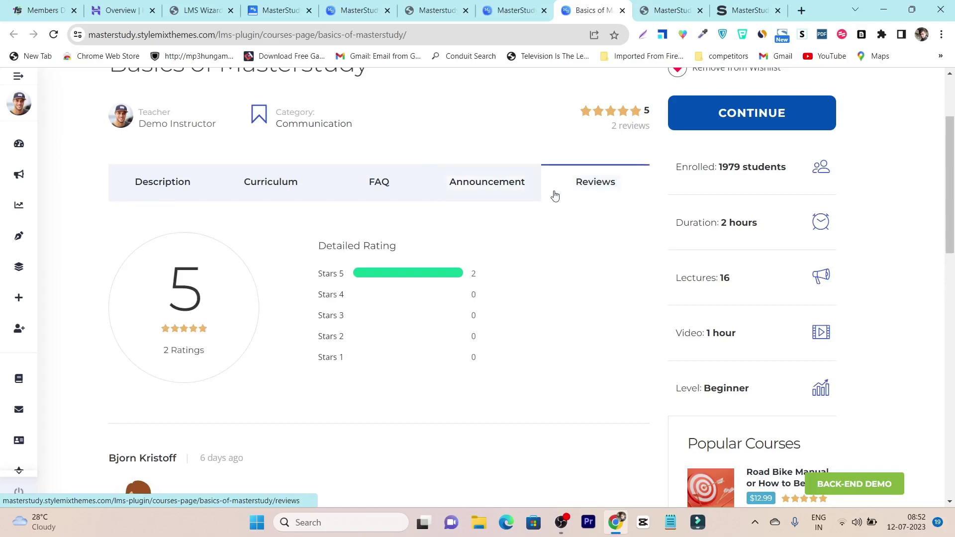
Accept the wizard's Single Course settings with all course tabs enabled, and set the lesson style to Classic.
{"action": "left_click", "coordinate": [196, 9]}
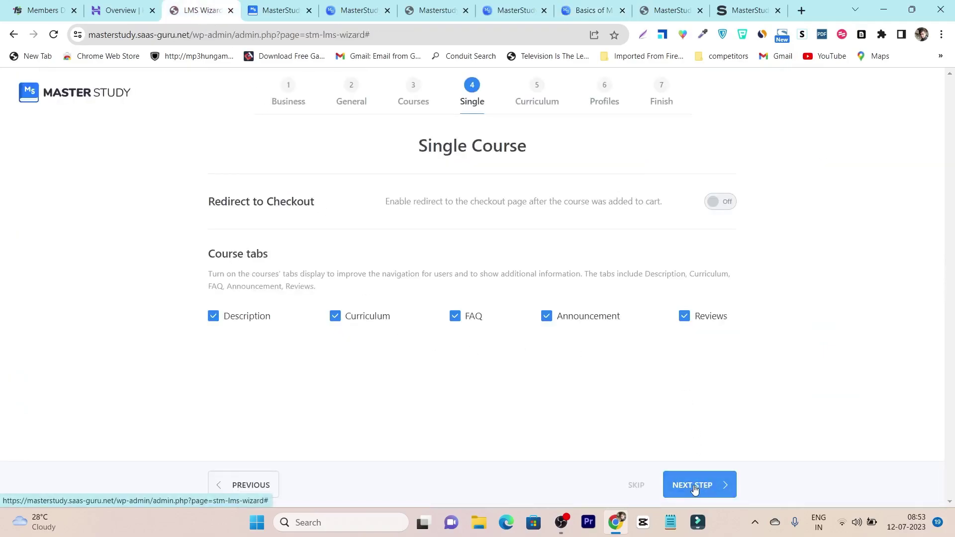
{"action": "left_click", "coordinate": [709, 484]}
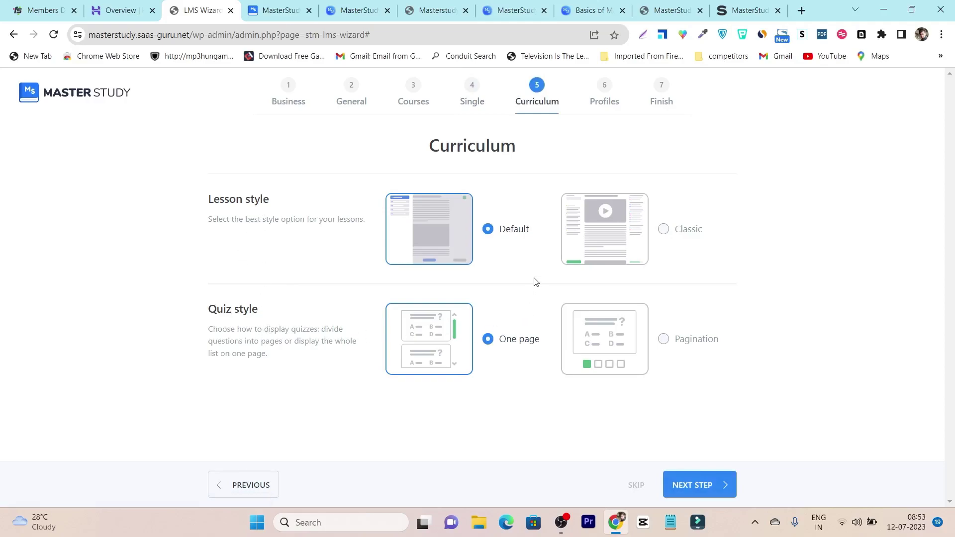
{"action": "left_click", "coordinate": [670, 237]}
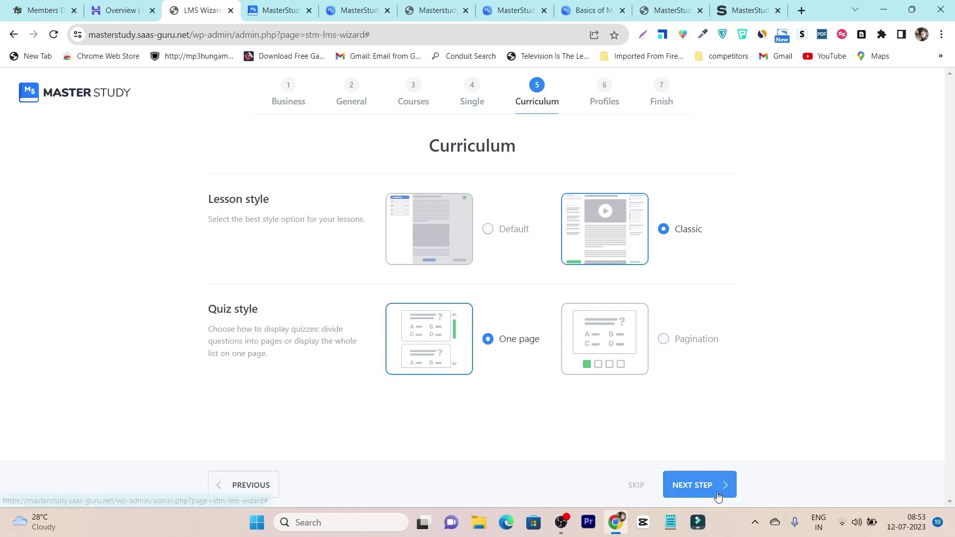
{"action": "left_click", "coordinate": [700, 487]}
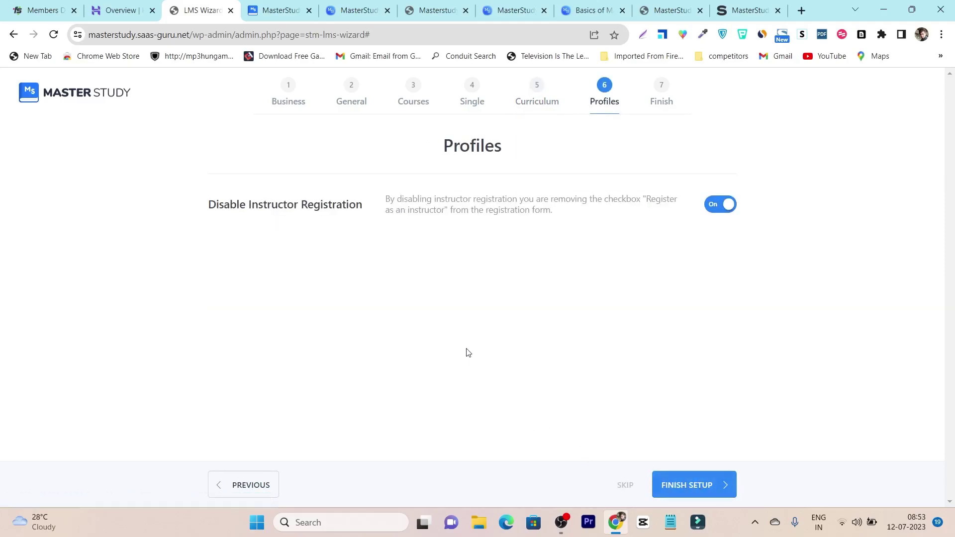
Finish the wizard with instructor registration left disabled, and proceed to importing the demo courses.
{"action": "left_click", "coordinate": [672, 487]}
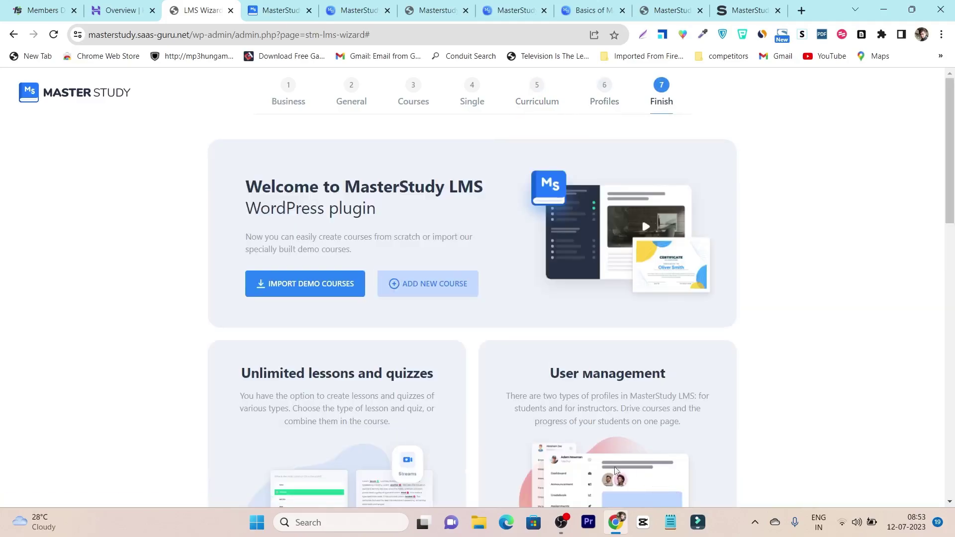
{"action": "scroll", "coordinate": [390, 355], "scroll_direction": "down", "scroll_amount": 1}
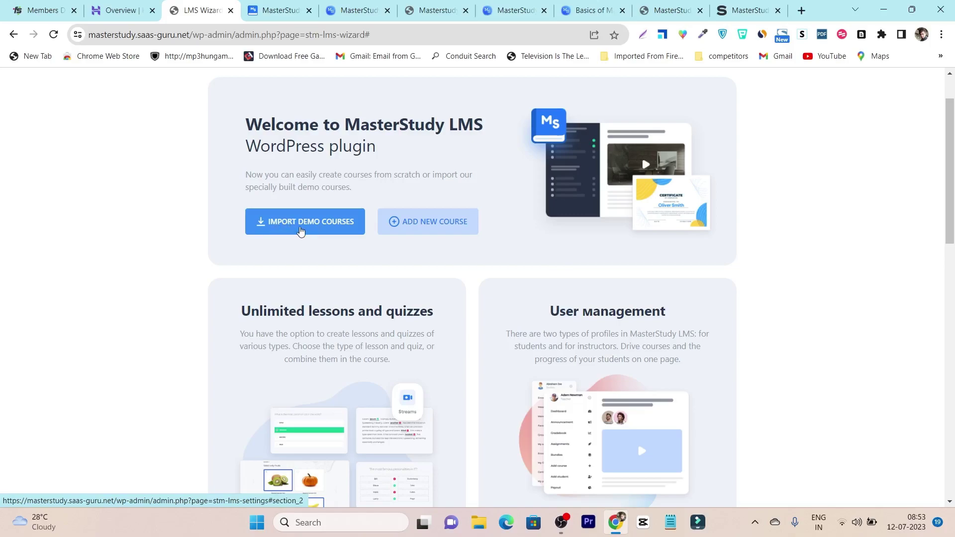
{"action": "left_click", "coordinate": [300, 231]}
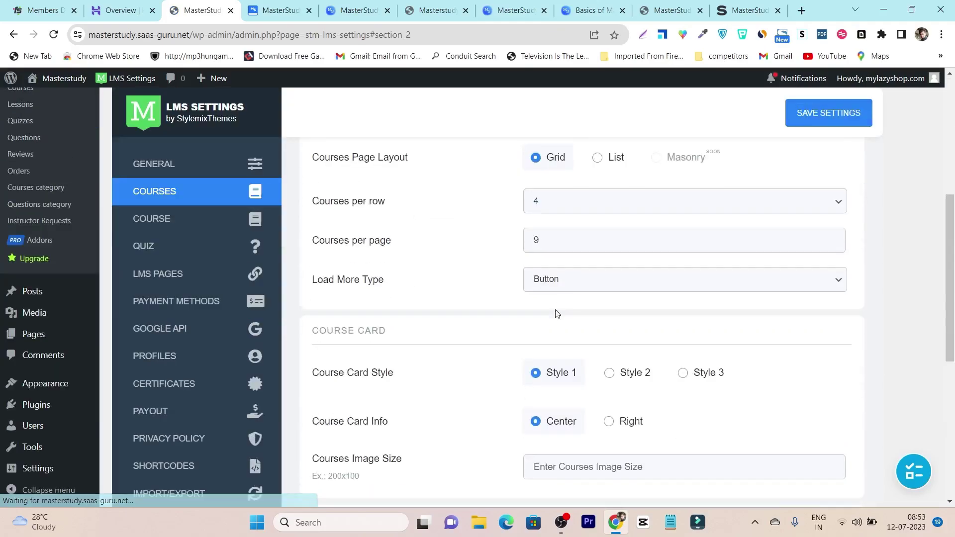
Review the page layout, course card and archive options in the LMS Courses settings.
{"action": "scroll", "coordinate": [487, 297], "scroll_direction": "down", "scroll_amount": 10}
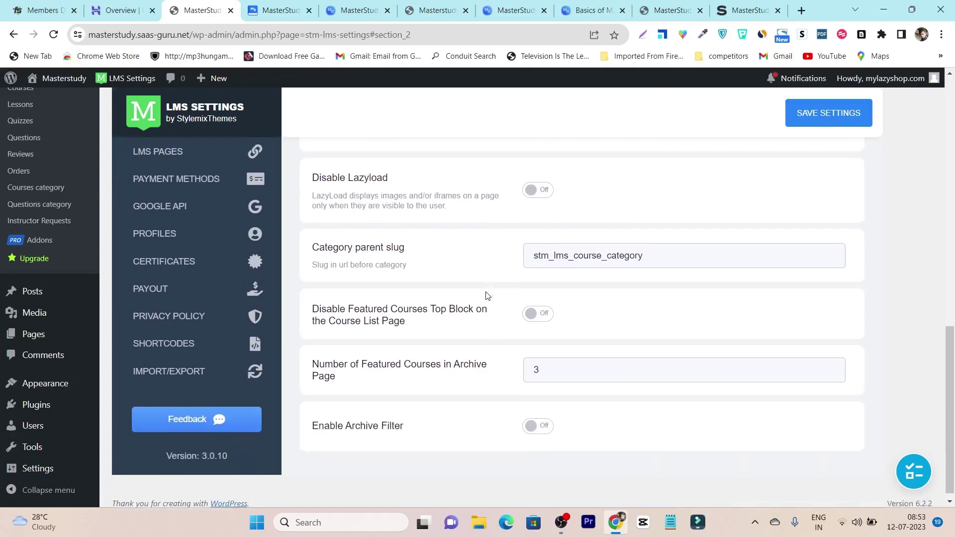
{"action": "scroll", "coordinate": [494, 353], "scroll_direction": "up", "scroll_amount": 5}
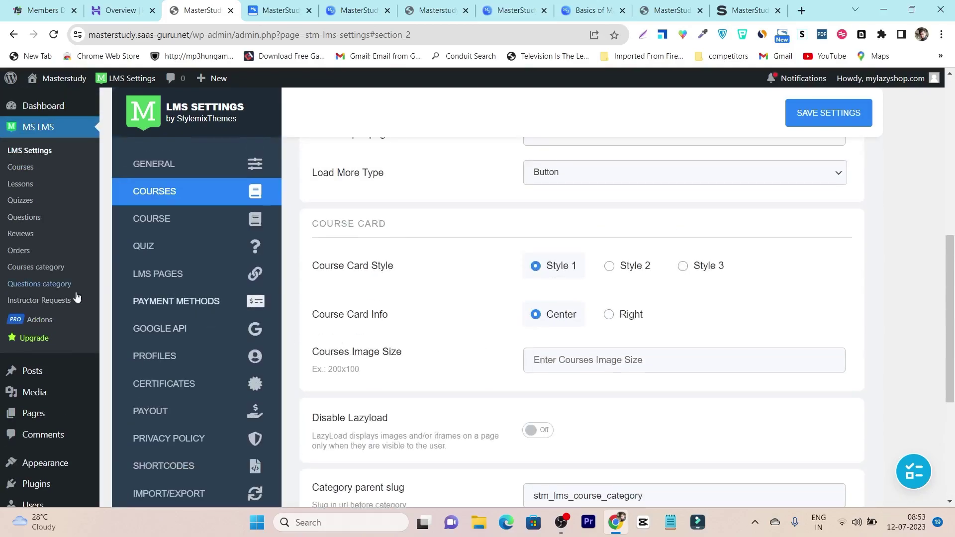
{"action": "scroll", "coordinate": [44, 224], "scroll_direction": "up", "scroll_amount": 6}
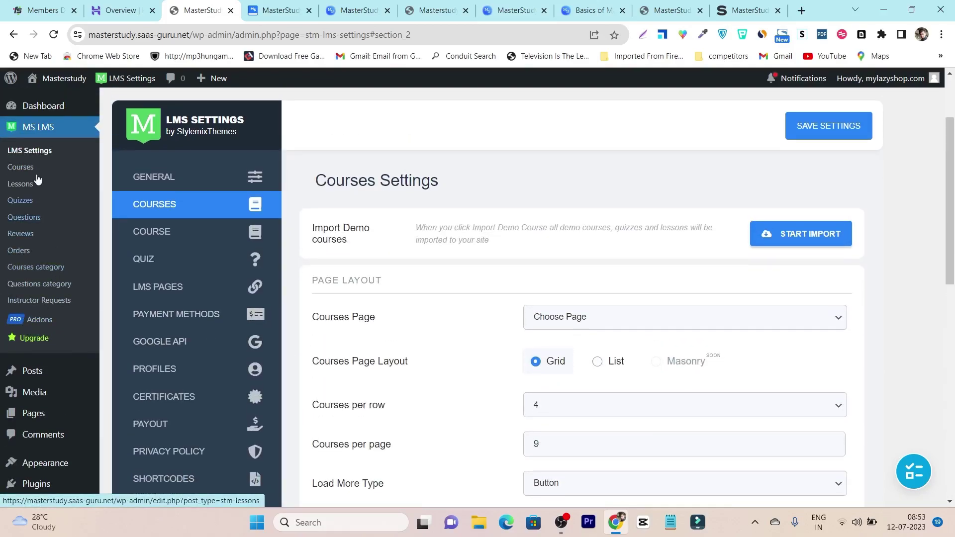
{"action": "scroll", "coordinate": [469, 281], "scroll_direction": "down", "scroll_amount": 5}
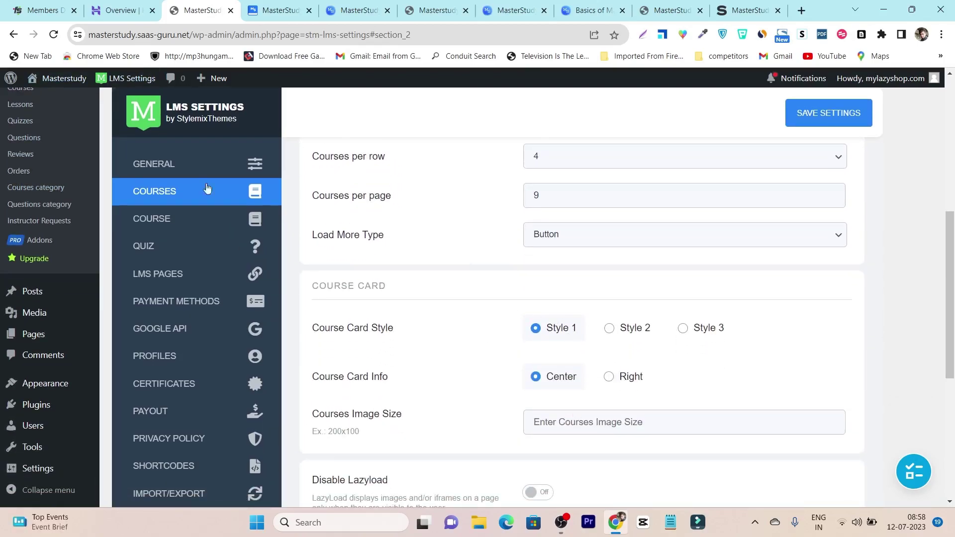
Open the site's front page in a new tab, check its default content, and return to the LMS settings.
{"action": "mouse_move", "coordinate": [55, 79]}
{"action": "right_click", "coordinate": [49, 97]}
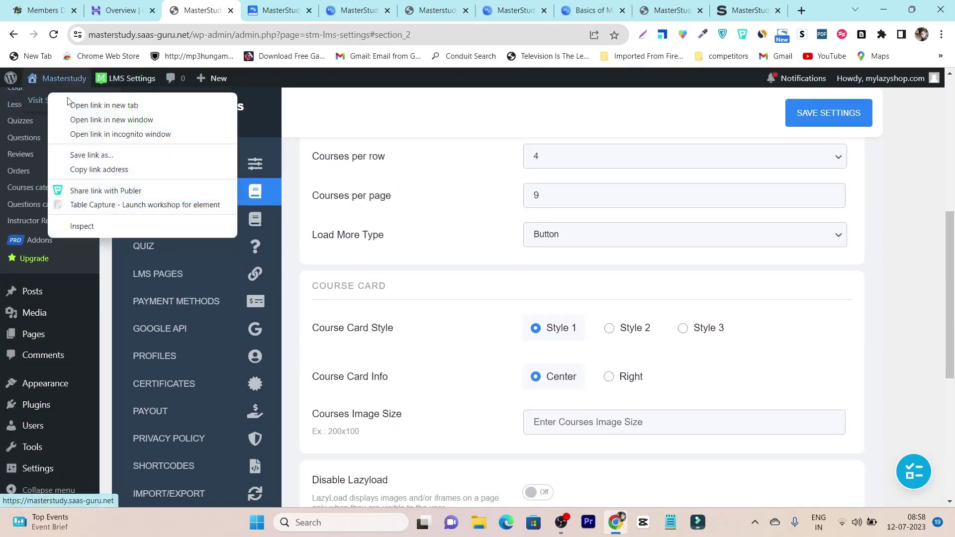
{"action": "left_click", "coordinate": [70, 105]}
{"action": "key", "text": "ctrl+Tab"}
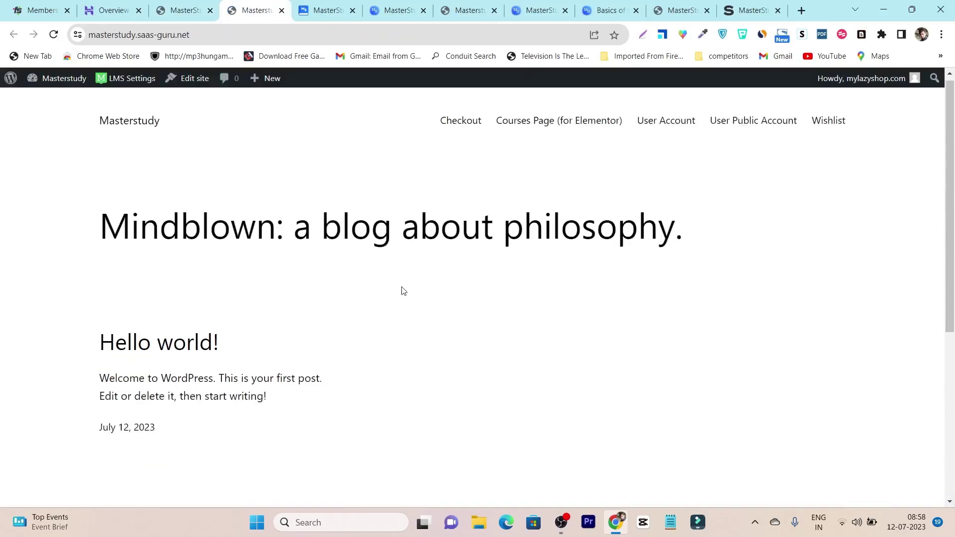
{"action": "scroll", "coordinate": [405, 277], "scroll_direction": "down", "scroll_amount": 5}
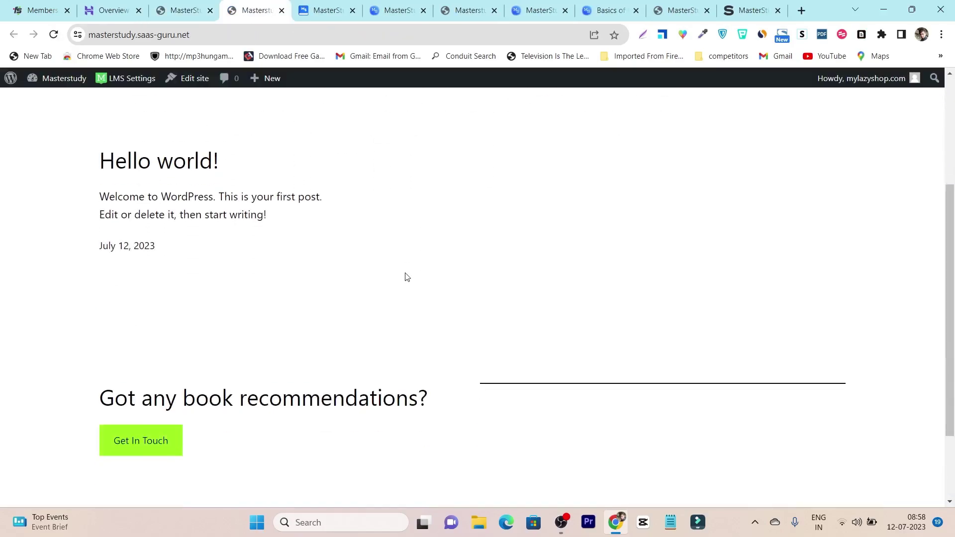
{"action": "scroll", "coordinate": [497, 283], "scroll_direction": "up", "scroll_amount": 5}
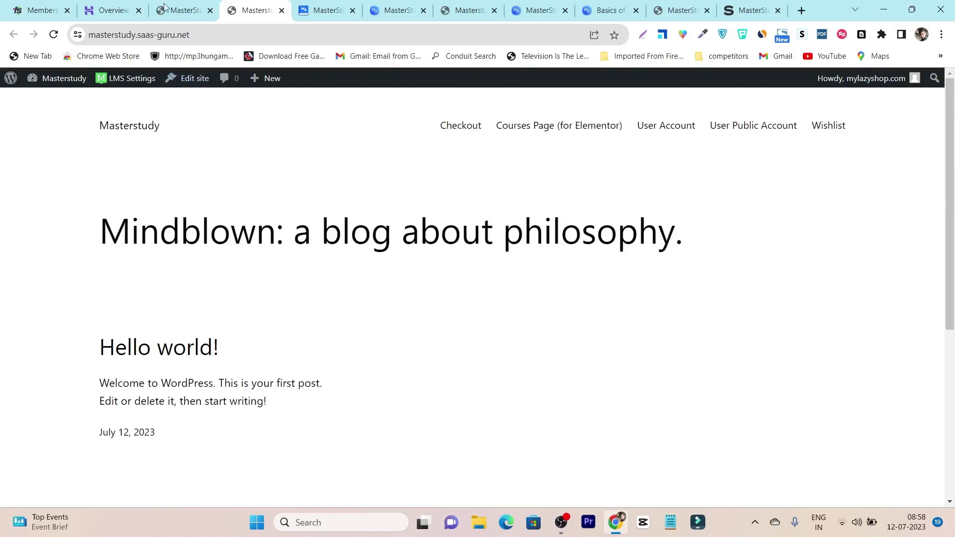
{"action": "left_click", "coordinate": [182, 7]}
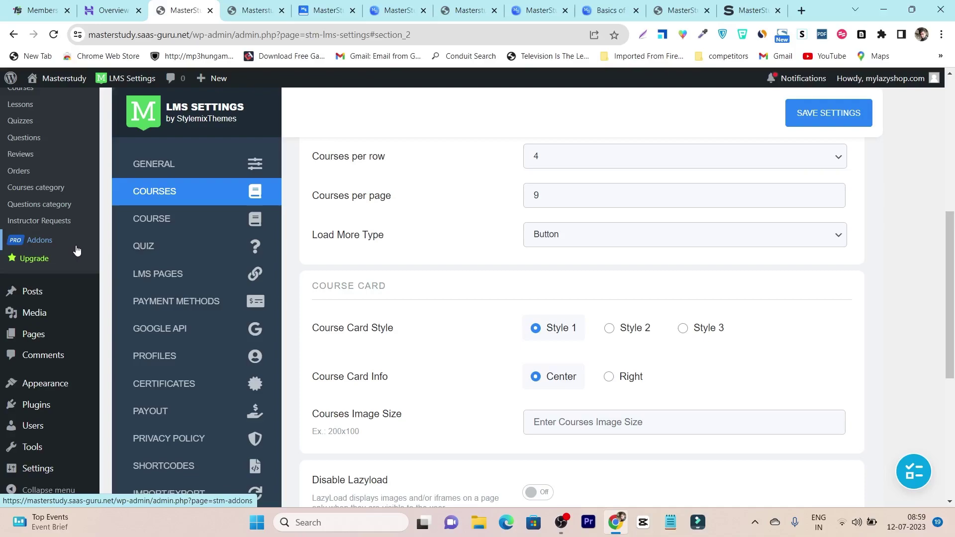
Browse the MasterStudy LMS Addons page to examine the Pro addons on offer.
{"action": "scroll", "coordinate": [49, 249], "scroll_direction": "up", "scroll_amount": 3}
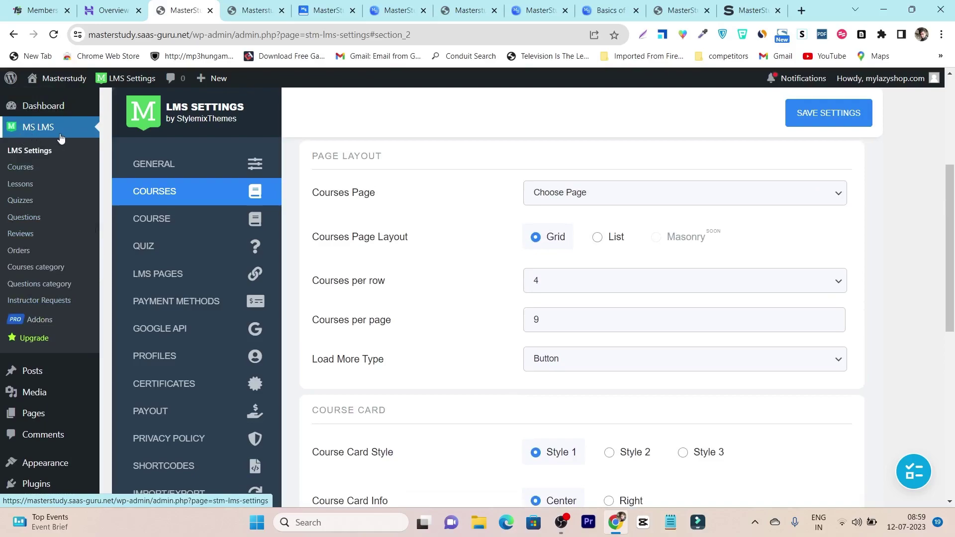
{"action": "left_click", "coordinate": [39, 319]}
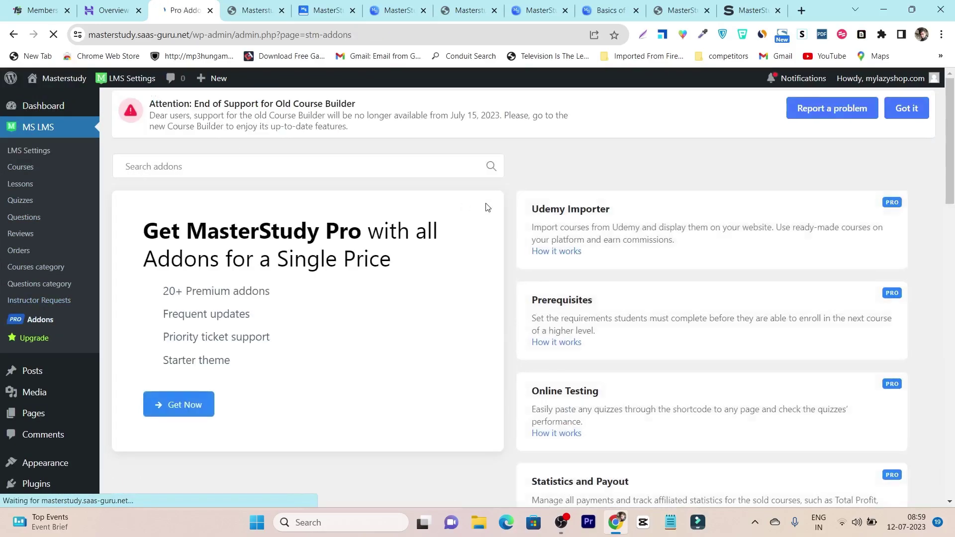
{"action": "scroll", "coordinate": [480, 233], "scroll_direction": "down", "scroll_amount": 9}
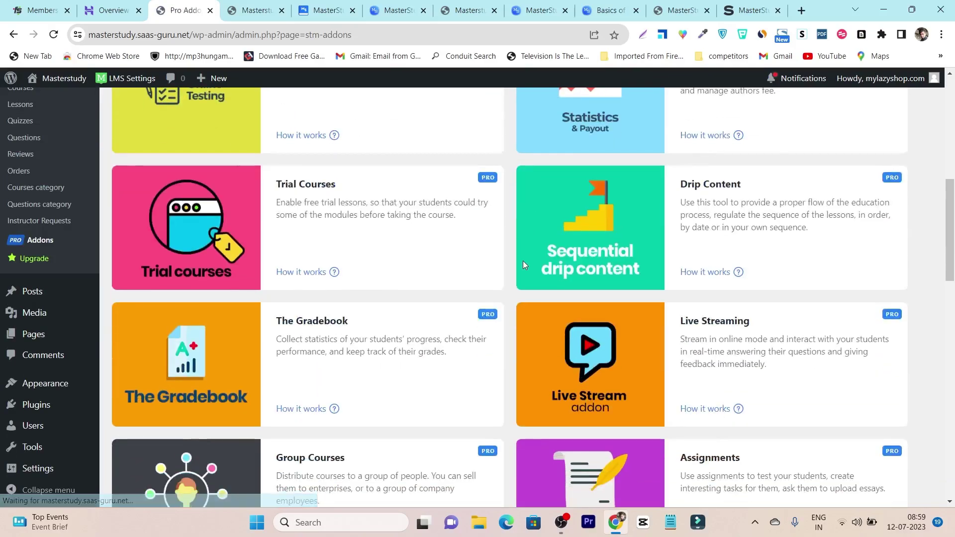
{"action": "scroll", "coordinate": [489, 187], "scroll_direction": "up", "scroll_amount": 3}
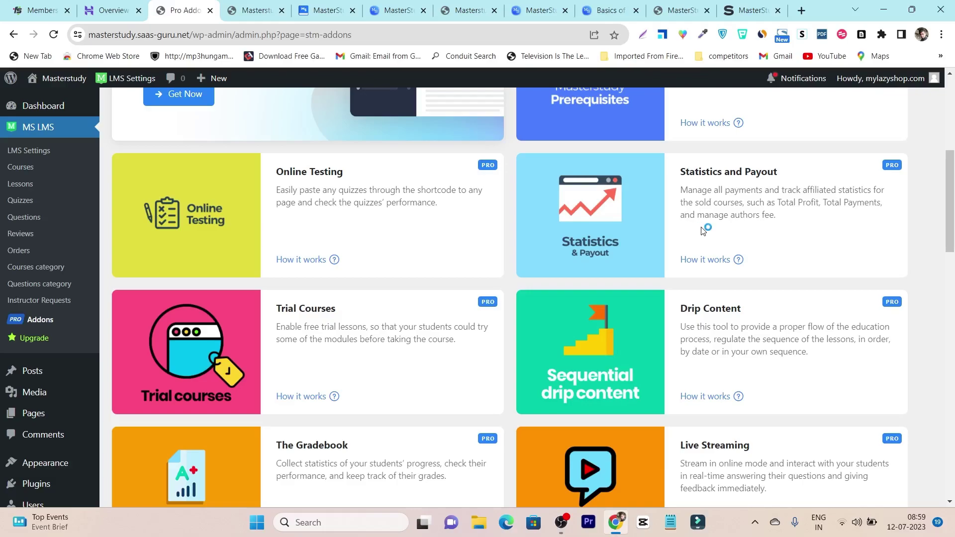
{"action": "scroll", "coordinate": [697, 293], "scroll_direction": "down", "scroll_amount": 1}
{"action": "scroll", "coordinate": [407, 300], "scroll_direction": "down", "scroll_amount": 3}
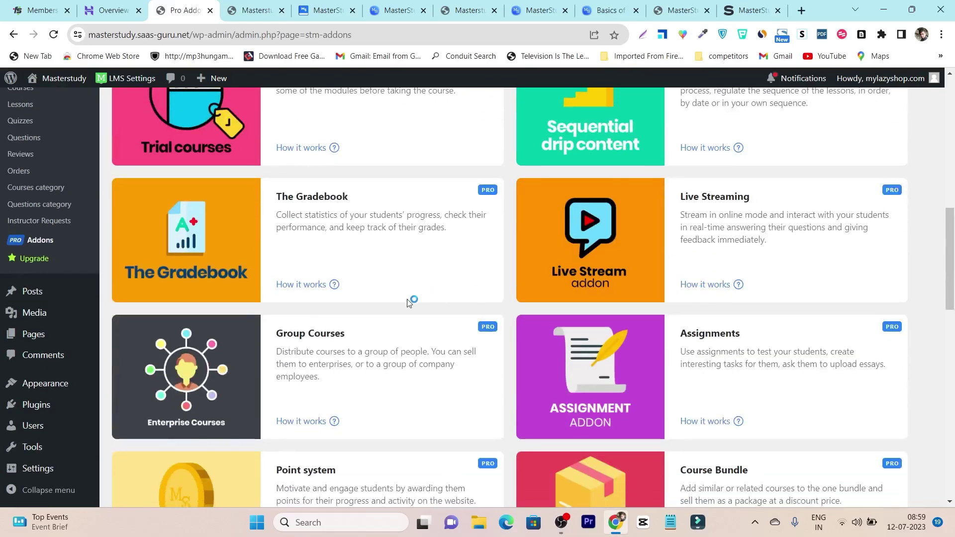
{"action": "scroll", "coordinate": [436, 296], "scroll_direction": "up", "scroll_amount": 6}
{"action": "scroll", "coordinate": [533, 164], "scroll_direction": "up", "scroll_amount": 5}
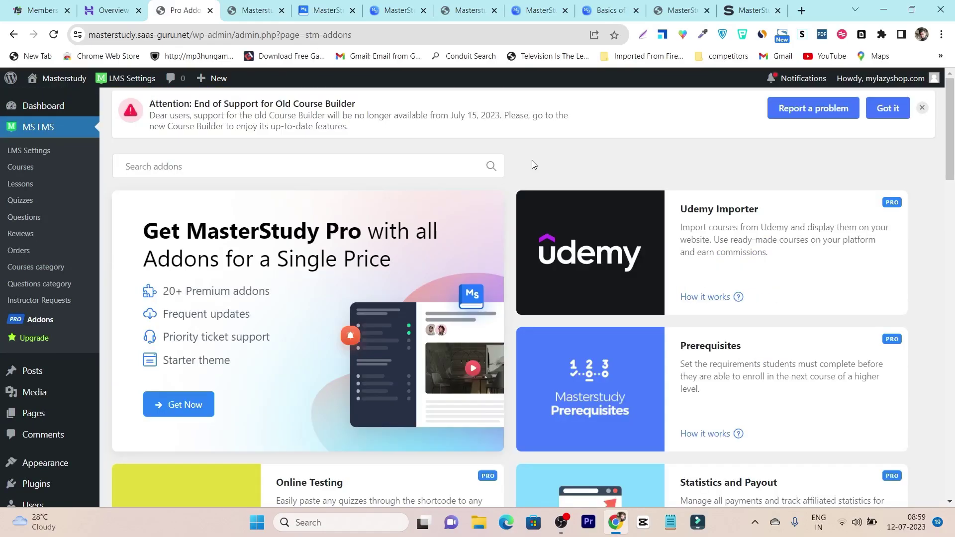
Download MasterStudy LMS Pro v4.0.7 from the Freemius account, copying its license key and saving the zip in Downloads.
{"action": "left_click", "coordinate": [28, 15]}
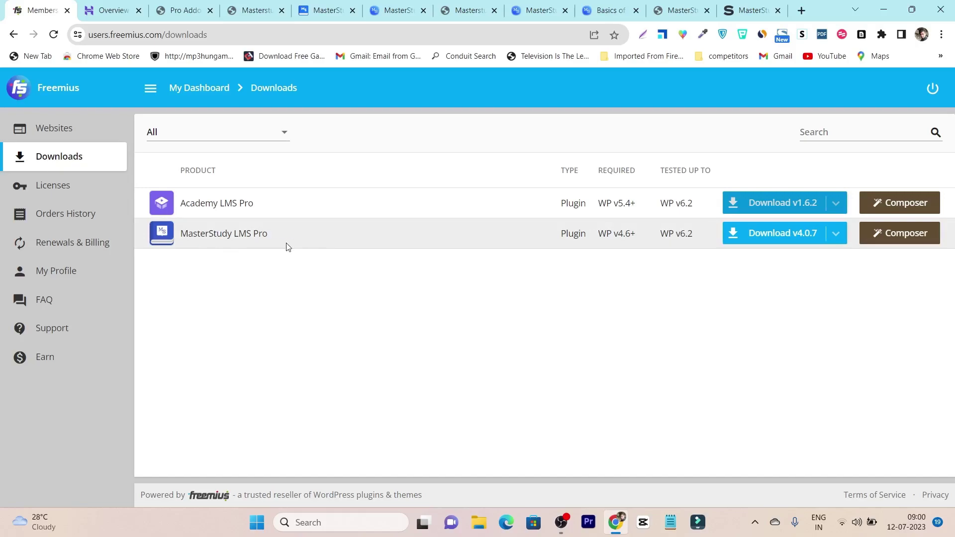
{"action": "left_click", "coordinate": [764, 237]}
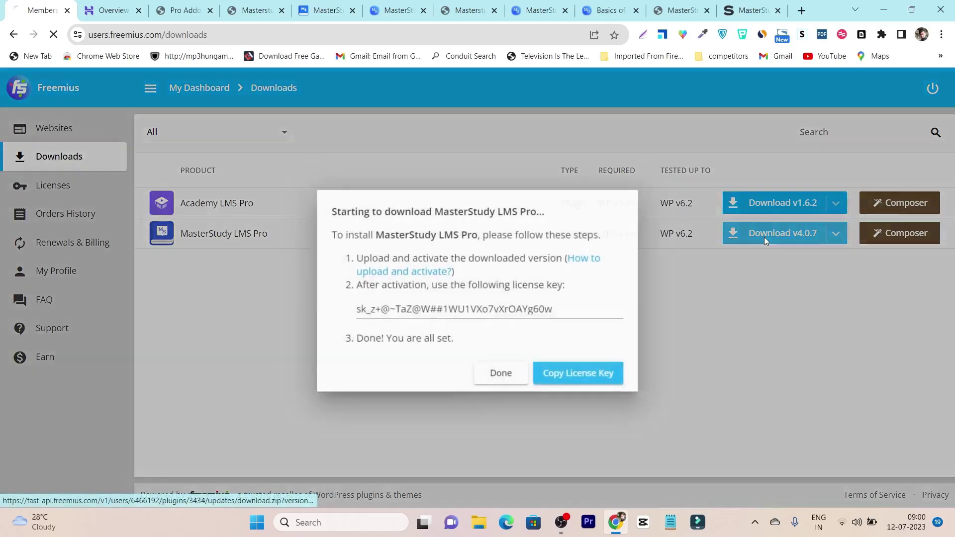
{"action": "left_click", "coordinate": [558, 372]}
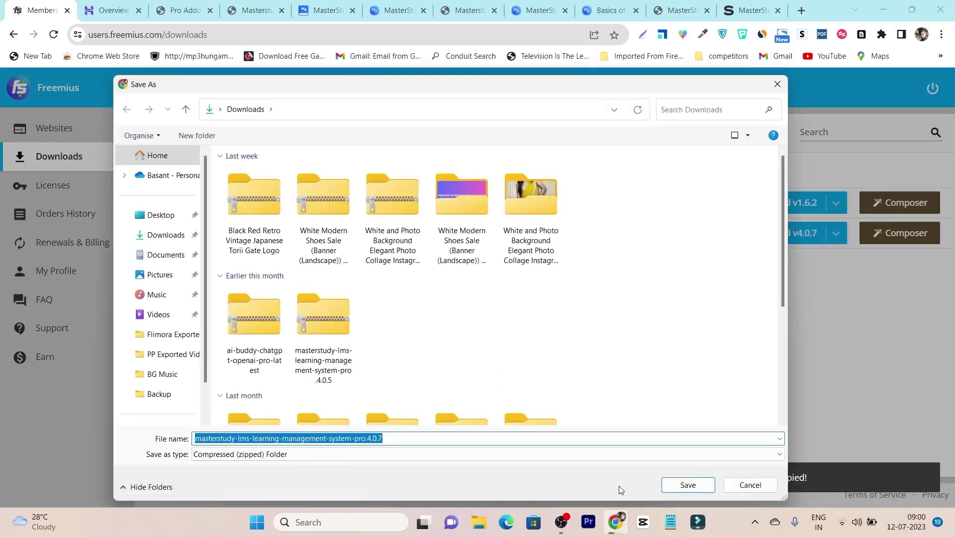
{"action": "left_click", "coordinate": [687, 485]}
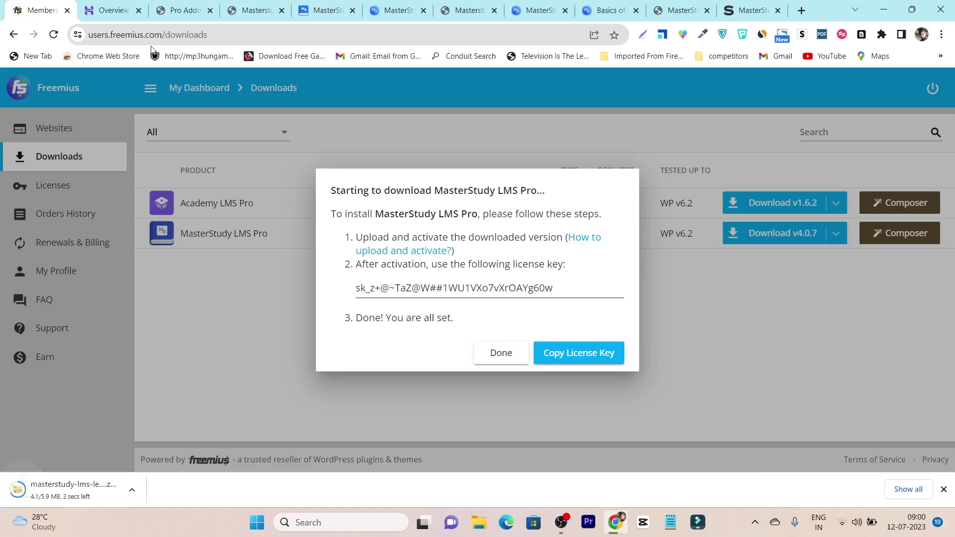
Upload the downloaded MasterStudy LMS Pro 4.0.7 zip to the WordPress site as a new plugin and install it.
{"action": "left_click", "coordinate": [180, 10]}
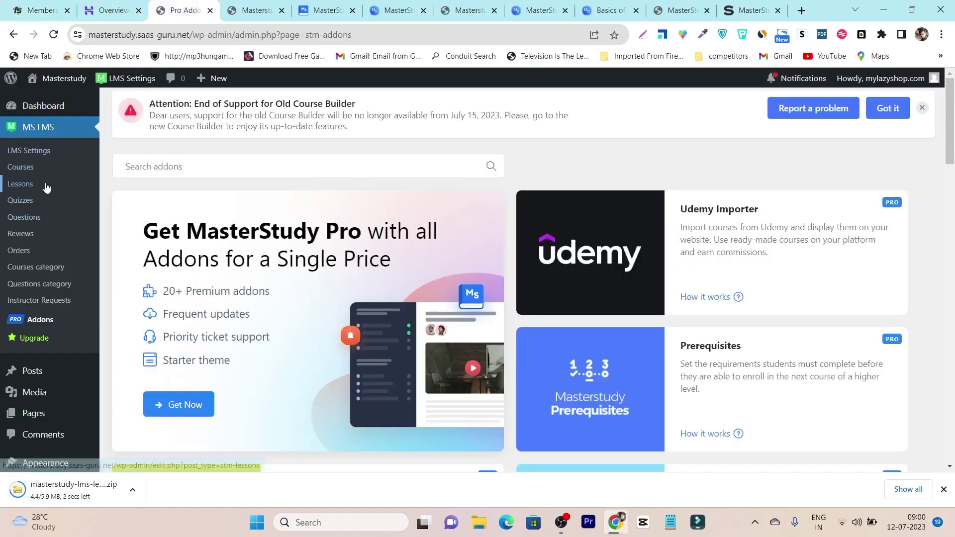
{"action": "scroll", "coordinate": [28, 391], "scroll_direction": "down", "scroll_amount": 2}
{"action": "scroll", "coordinate": [35, 393], "scroll_direction": "up", "scroll_amount": 2}
{"action": "scroll", "coordinate": [44, 383], "scroll_direction": "down", "scroll_amount": 4}
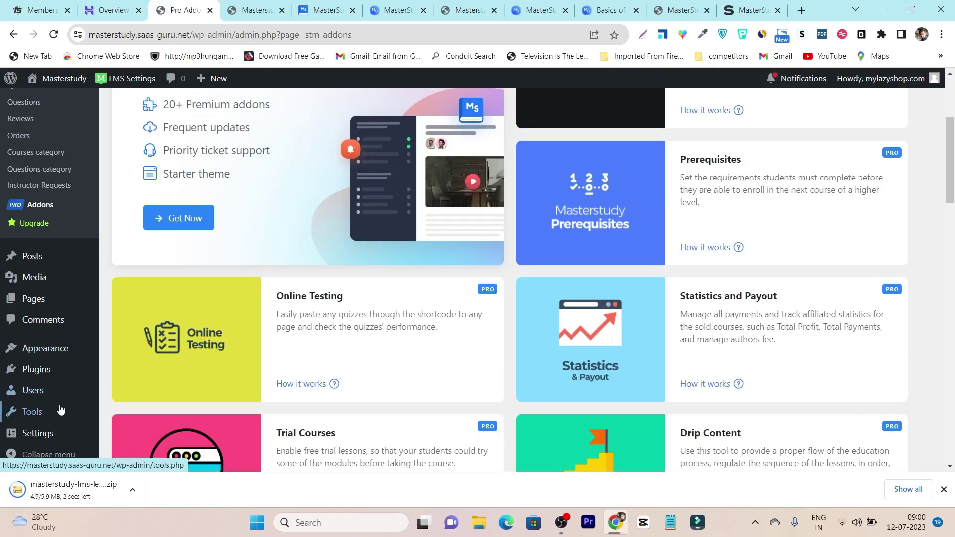
{"action": "mouse_move", "coordinate": [46, 378]}
{"action": "left_click", "coordinate": [130, 390]}
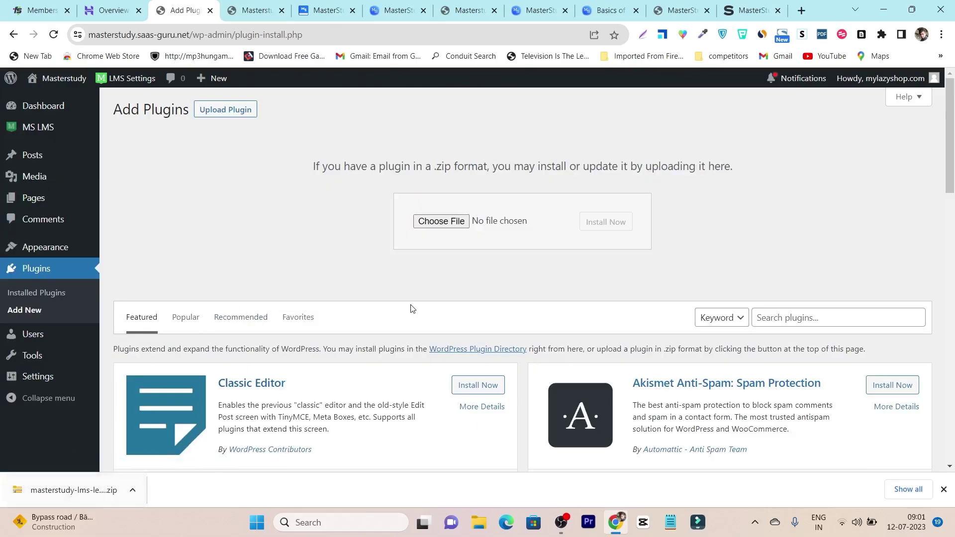
{"action": "left_click_drag", "start_coordinate": [89, 487], "coordinate": [441, 226]}
{"action": "left_click", "coordinate": [592, 223]}
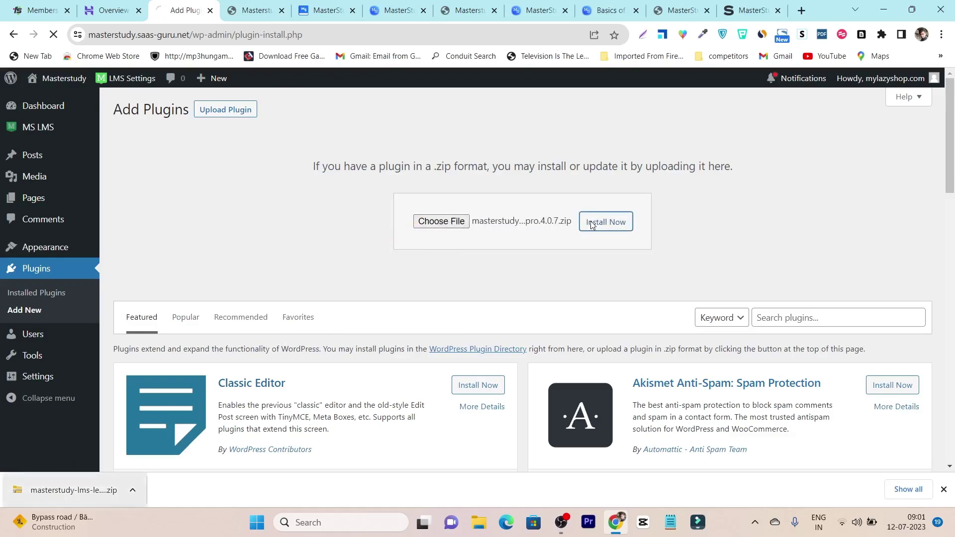
{"action": "left_click", "coordinate": [561, 522]}
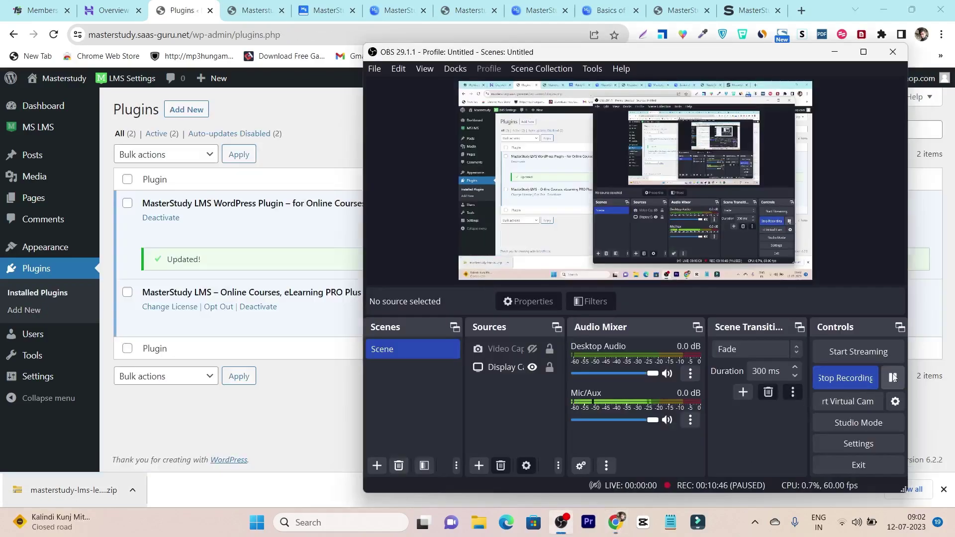
{"action": "left_click", "coordinate": [893, 378]}
{"action": "left_click", "coordinate": [932, 308]}
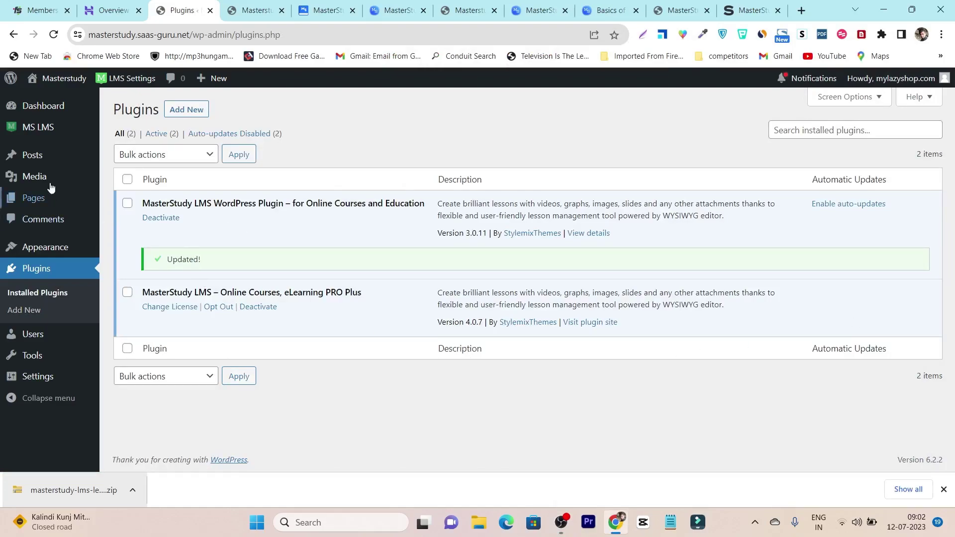
Reopen the MasterStudy LMS Addons page with the Pro plugin installed and look through the addons that can be enabled.
{"action": "mouse_move", "coordinate": [42, 133]}
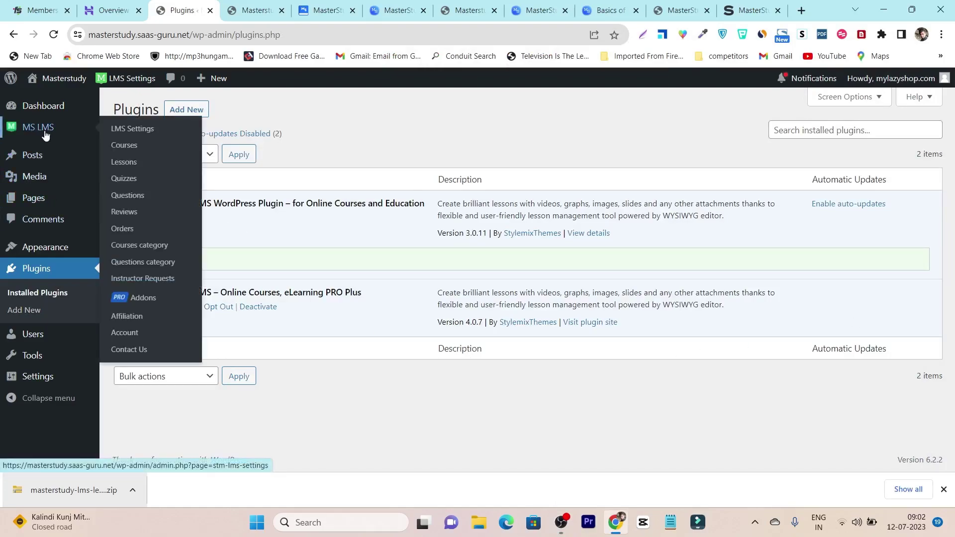
{"action": "left_click", "coordinate": [138, 299]}
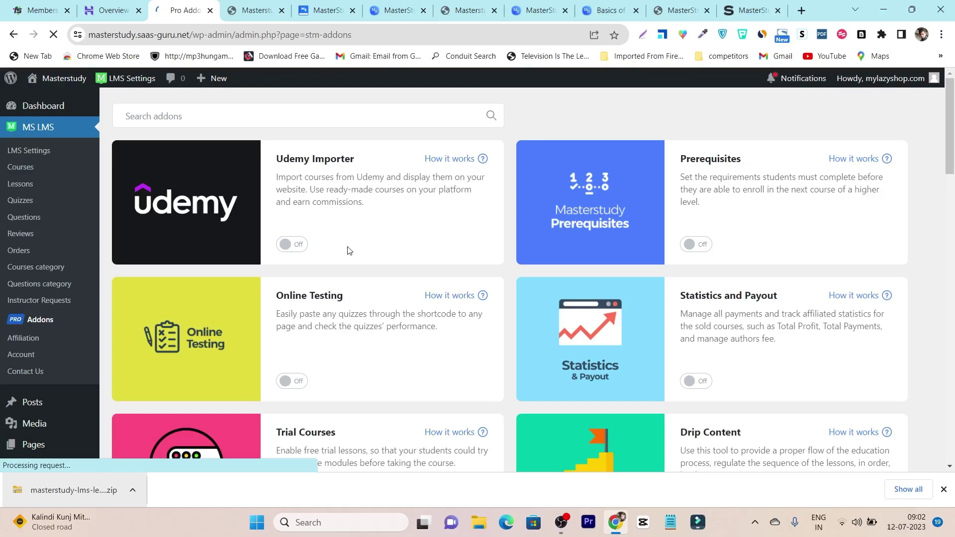
{"action": "scroll", "coordinate": [416, 252], "scroll_direction": "down", "scroll_amount": 1}
{"action": "scroll", "coordinate": [416, 252], "scroll_direction": "down", "scroll_amount": 3}
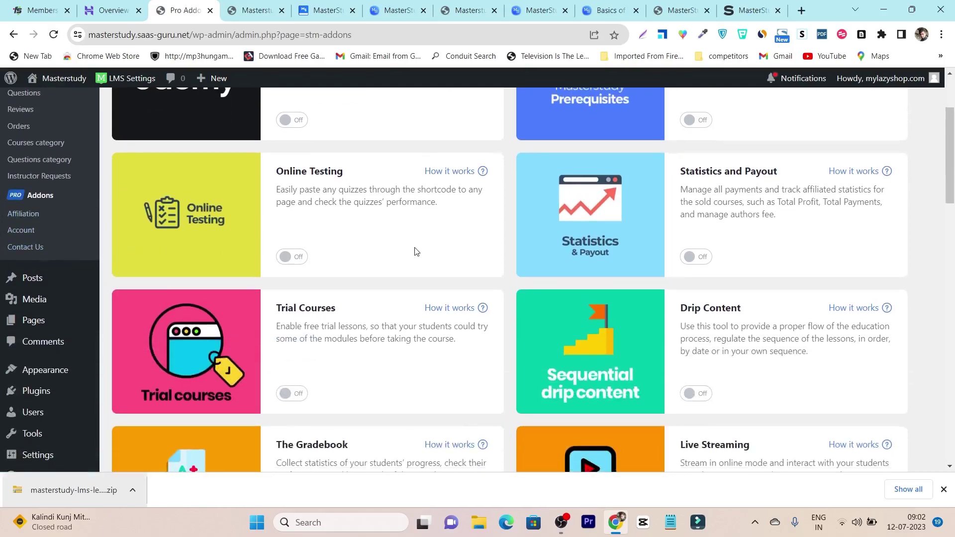
{"action": "scroll", "coordinate": [391, 282], "scroll_direction": "up", "scroll_amount": 4}
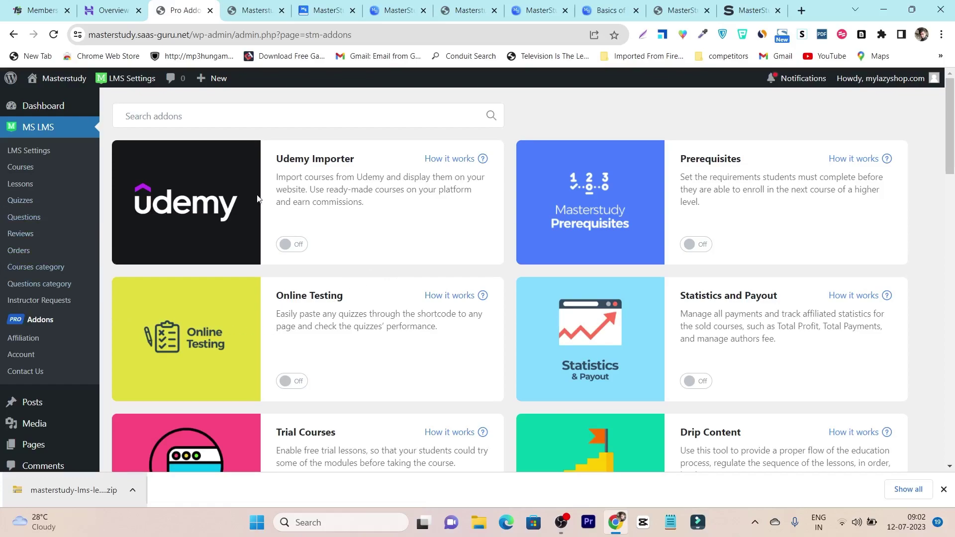
{"action": "scroll", "coordinate": [451, 260], "scroll_direction": "down", "scroll_amount": 8}
{"action": "scroll", "coordinate": [512, 331], "scroll_direction": "up", "scroll_amount": 8}
Look over the WordPress dashboard home from top to bottom and go back to the Addons page.
{"action": "mouse_move", "coordinate": [42, 114]}
{"action": "left_click", "coordinate": [135, 114]}
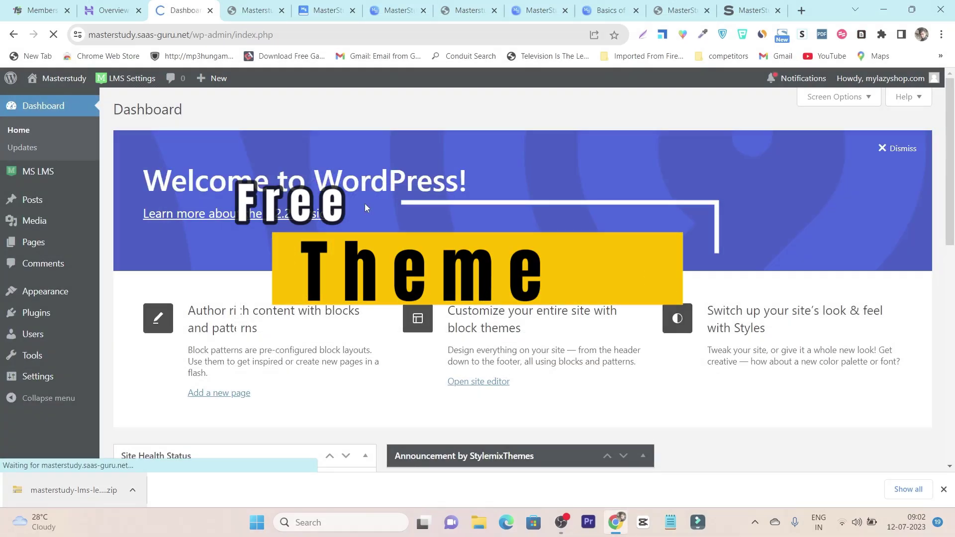
{"action": "scroll", "coordinate": [365, 204], "scroll_direction": "down", "scroll_amount": 8}
{"action": "scroll", "coordinate": [355, 231], "scroll_direction": "up", "scroll_amount": 7}
{"action": "key", "text": "alt+Left"}
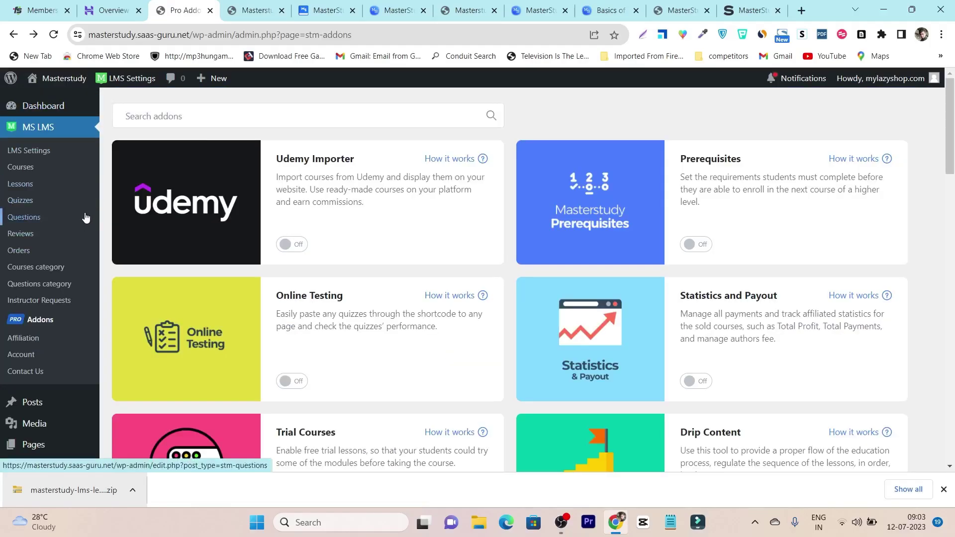
Install the free MasterStudy Starter Theme on the site and dismiss the browser's finished download notice.
{"action": "scroll", "coordinate": [82, 208], "scroll_direction": "down", "scroll_amount": 7}
{"action": "mouse_move", "coordinate": [59, 351]}
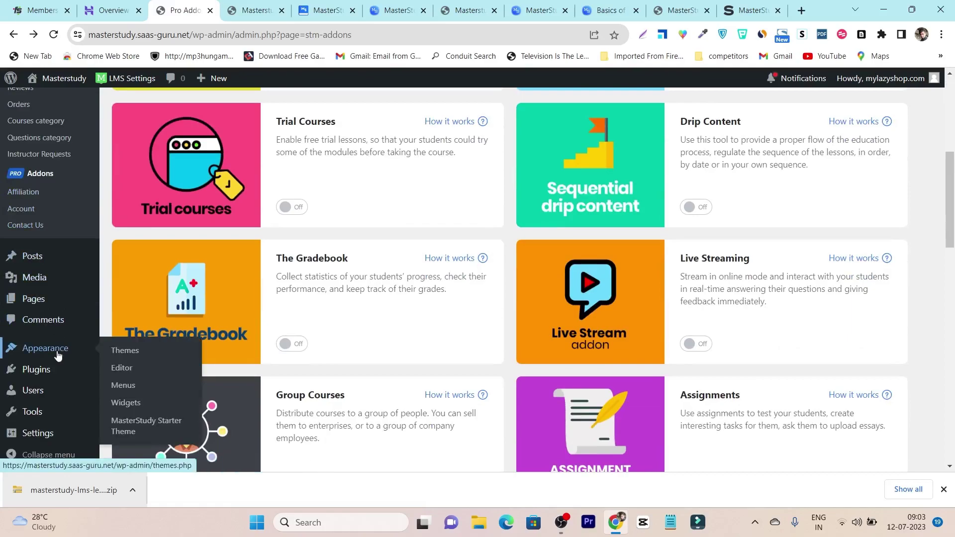
{"action": "left_click", "coordinate": [134, 429]}
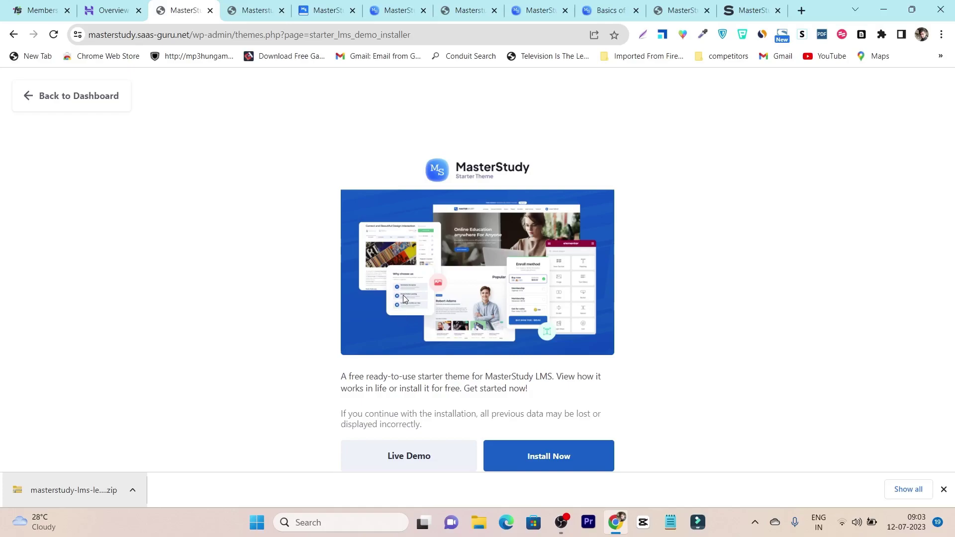
{"action": "left_click", "coordinate": [550, 462]}
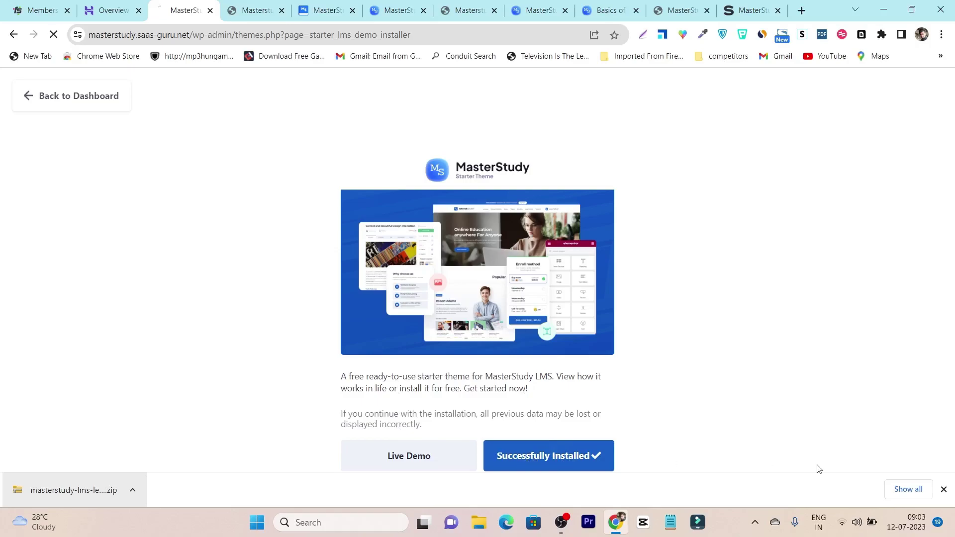
{"action": "left_click", "coordinate": [943, 489]}
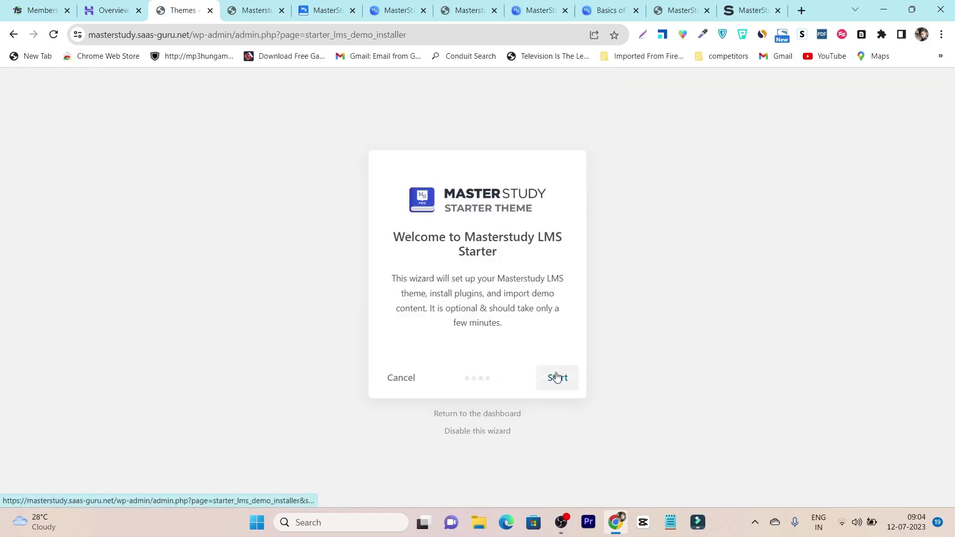
Run the starter theme wizard to import demo content, Elementor widgets, theme settings and LMS options, and view the website.
{"action": "left_click", "coordinate": [557, 382]}
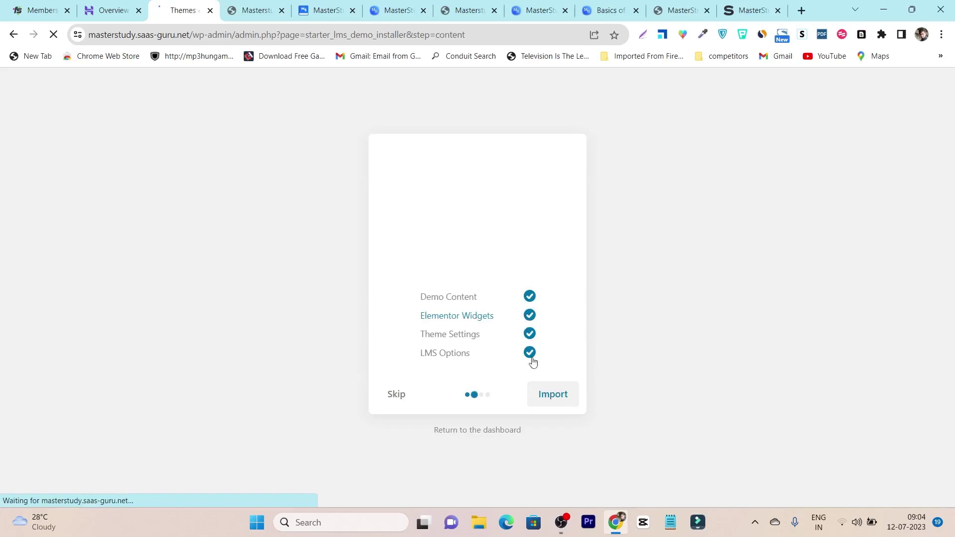
{"action": "left_click", "coordinate": [553, 396]}
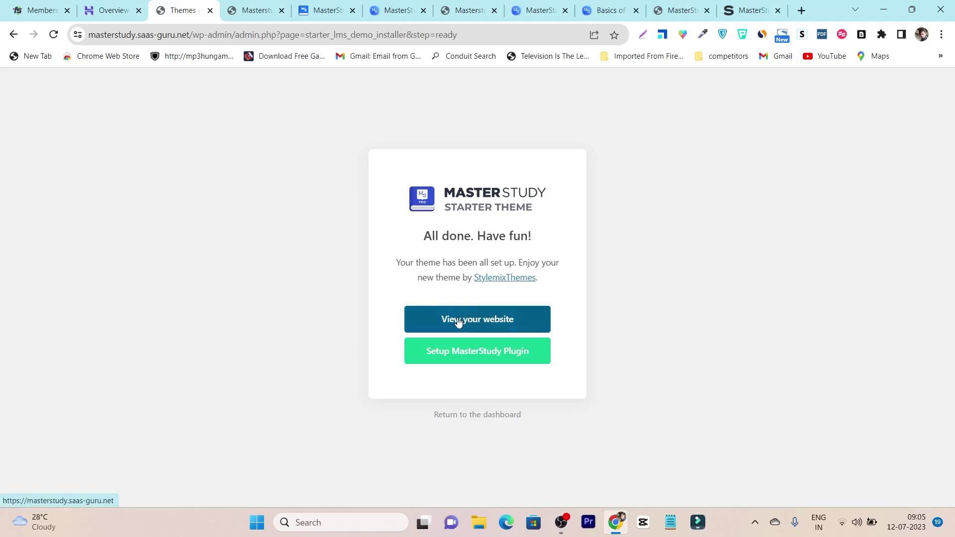
{"action": "left_click", "coordinate": [481, 325]}
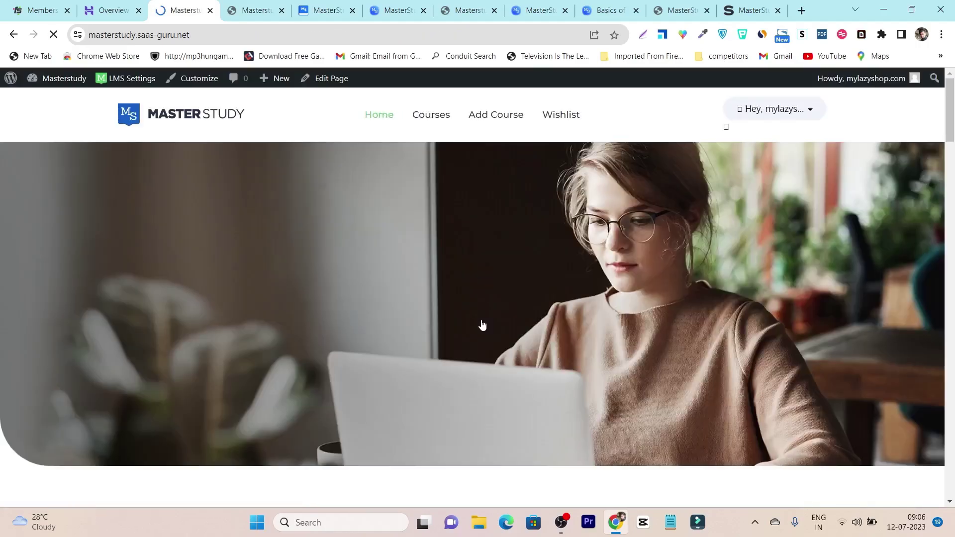
Look over the imported homepage from the hero banner through the popular courses, teacher, testimonials and Why Choose Us sections.
{"action": "scroll", "coordinate": [481, 324], "scroll_direction": "down", "scroll_amount": 10}
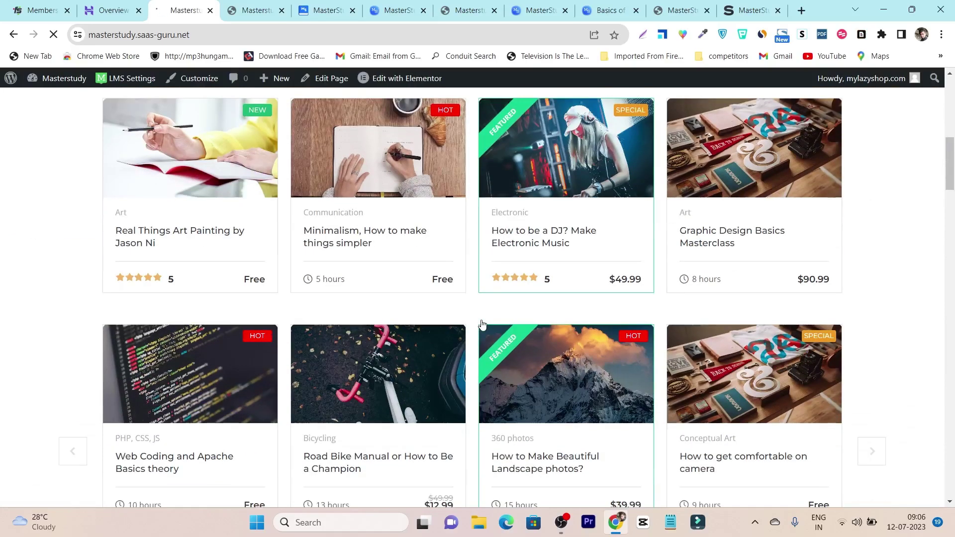
{"action": "scroll", "coordinate": [482, 324], "scroll_direction": "down", "scroll_amount": 10}
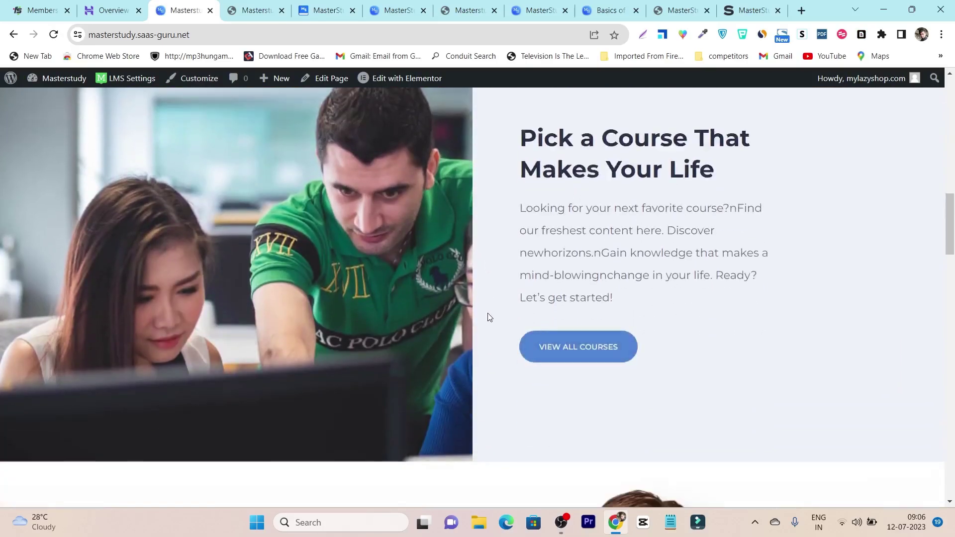
{"action": "scroll", "coordinate": [488, 317], "scroll_direction": "down", "scroll_amount": 15}
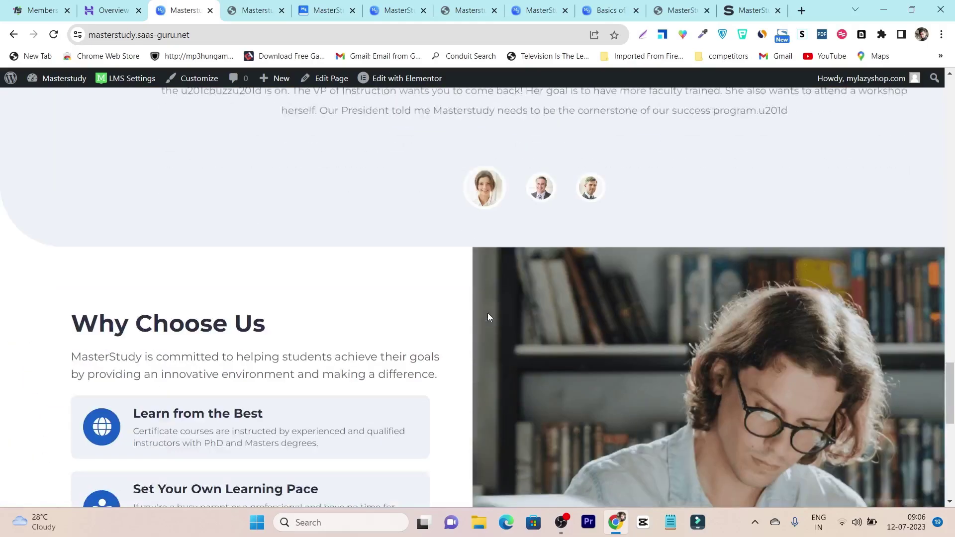
{"action": "scroll", "coordinate": [487, 318], "scroll_direction": "down", "scroll_amount": 5}
{"action": "scroll", "coordinate": [469, 390], "scroll_direction": "up", "scroll_amount": 15}
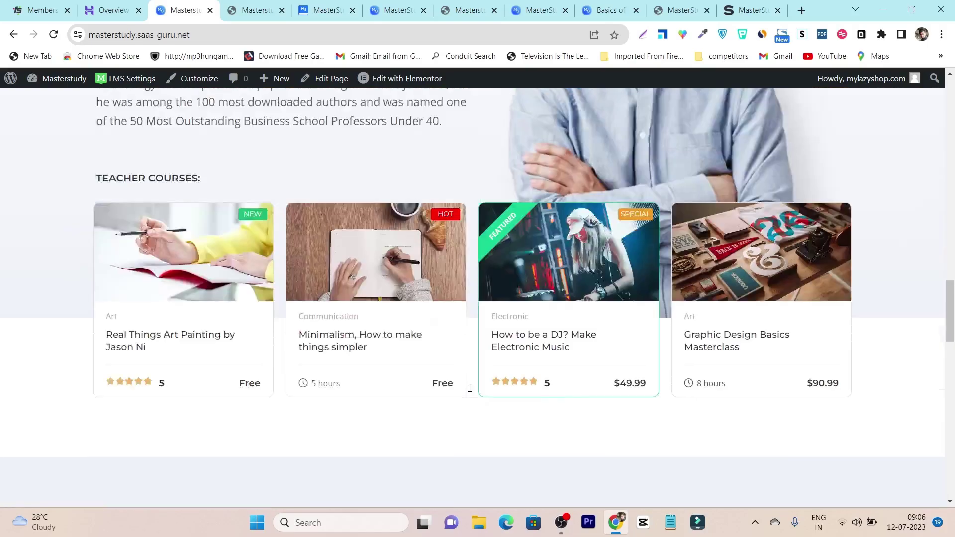
{"action": "scroll", "coordinate": [469, 387], "scroll_direction": "up", "scroll_amount": 15}
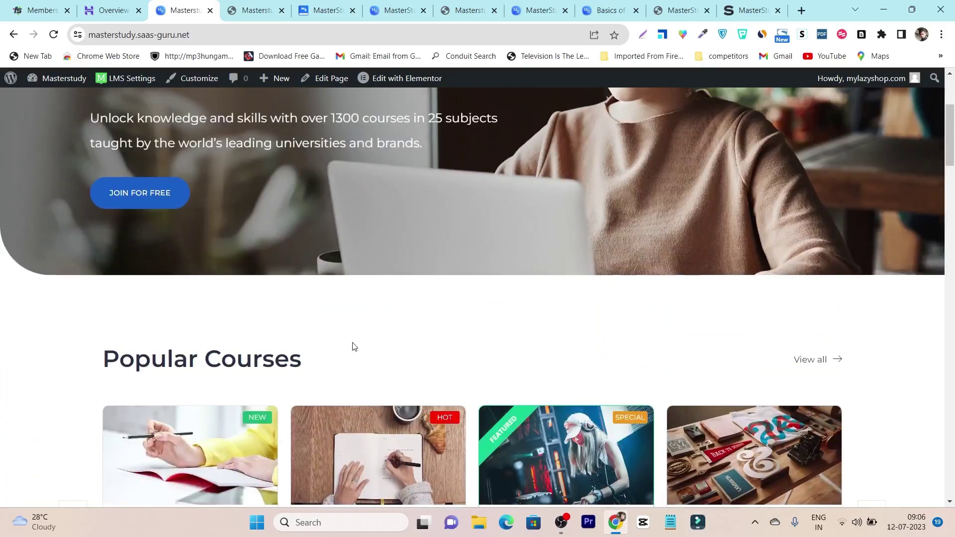
{"action": "scroll", "coordinate": [354, 347], "scroll_direction": "up", "scroll_amount": 4}
{"action": "scroll", "coordinate": [510, 238], "scroll_direction": "down", "scroll_amount": 12}
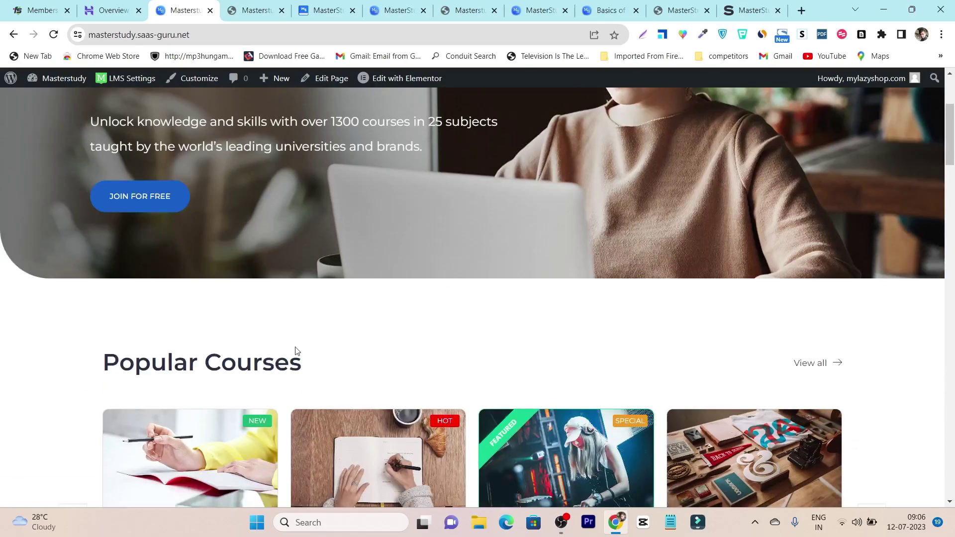
{"action": "scroll", "coordinate": [649, 316], "scroll_direction": "down", "scroll_amount": 15}
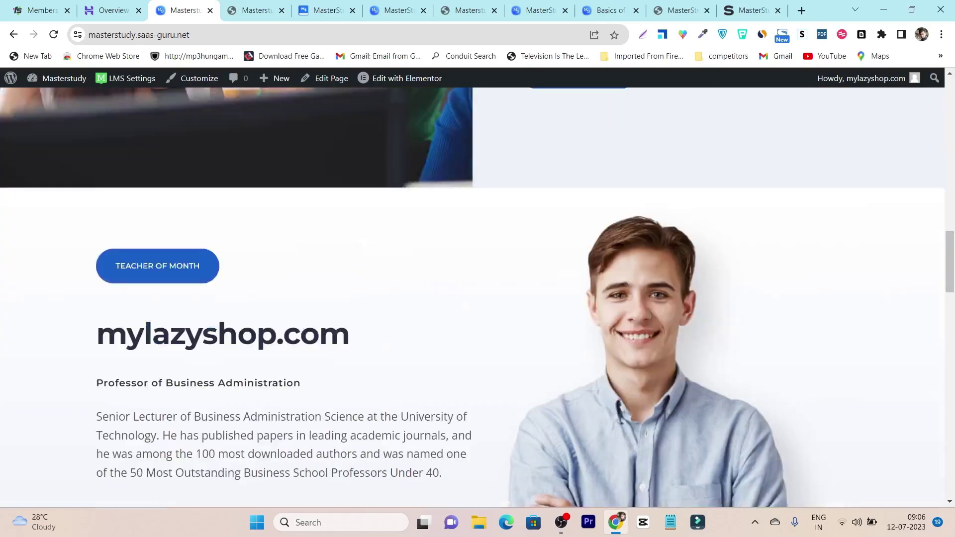
{"action": "scroll", "coordinate": [408, 339], "scroll_direction": "down", "scroll_amount": 6}
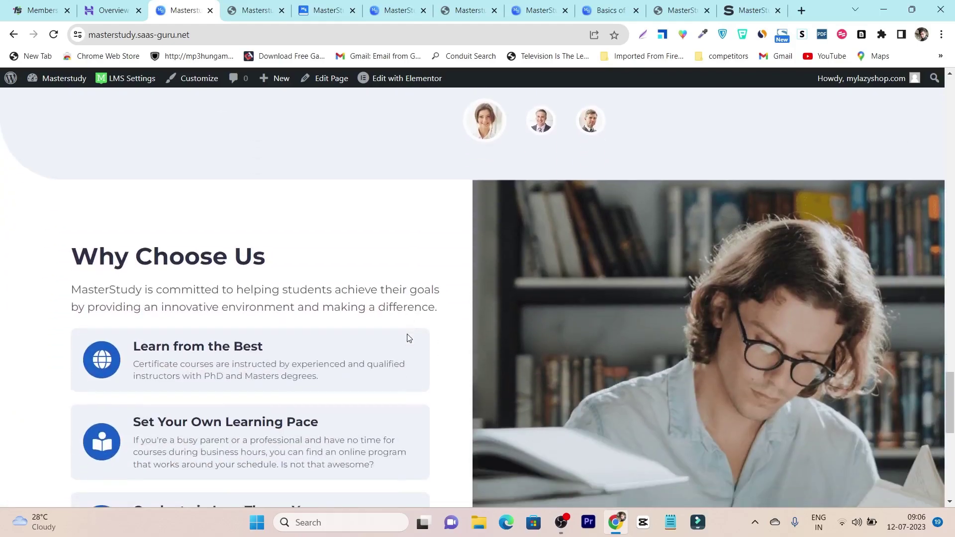
{"action": "scroll", "coordinate": [454, 368], "scroll_direction": "up", "scroll_amount": 9}
{"action": "scroll", "coordinate": [467, 372], "scroll_direction": "up", "scroll_amount": 8}
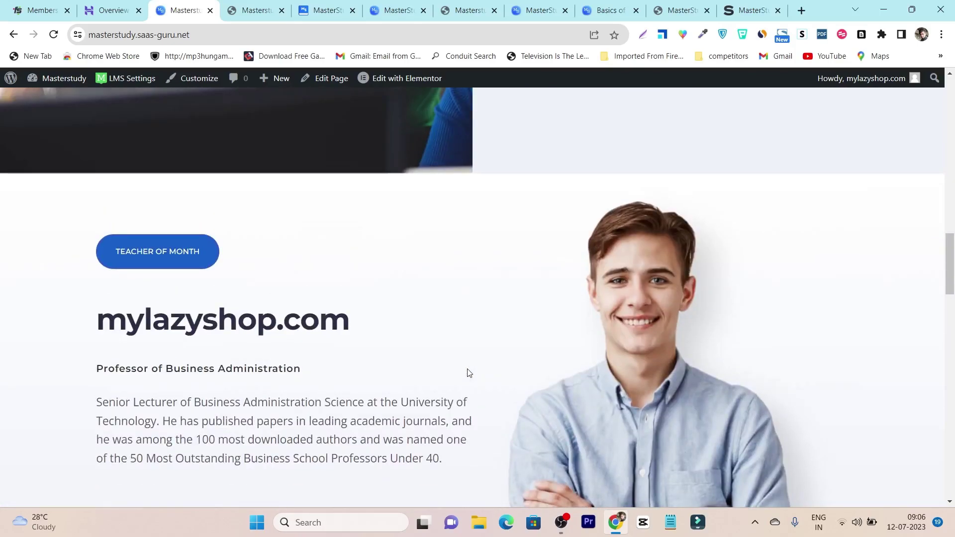
{"action": "scroll", "coordinate": [468, 372], "scroll_direction": "up", "scroll_amount": 10}
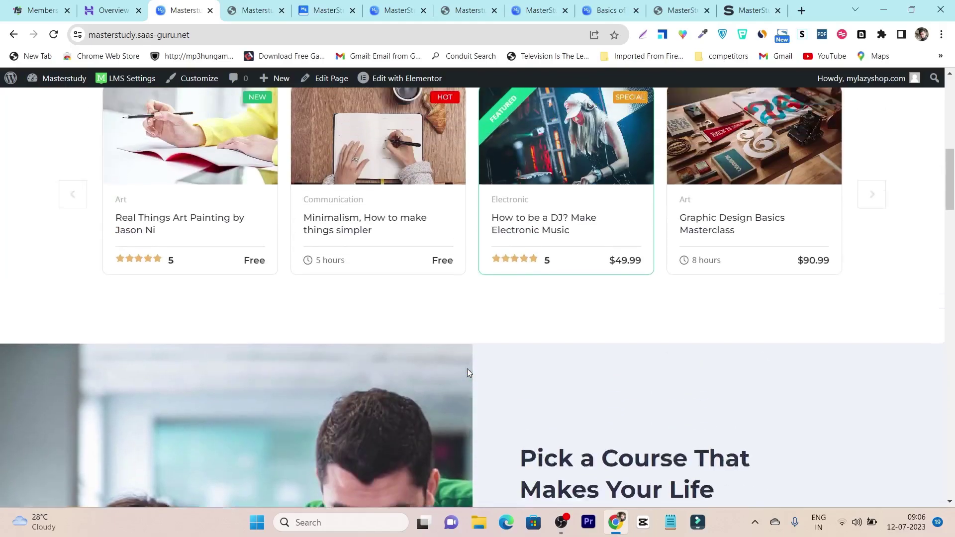
{"action": "scroll", "coordinate": [468, 373], "scroll_direction": "up", "scroll_amount": 3}
{"action": "scroll", "coordinate": [468, 373], "scroll_direction": "up", "scroll_amount": 5}
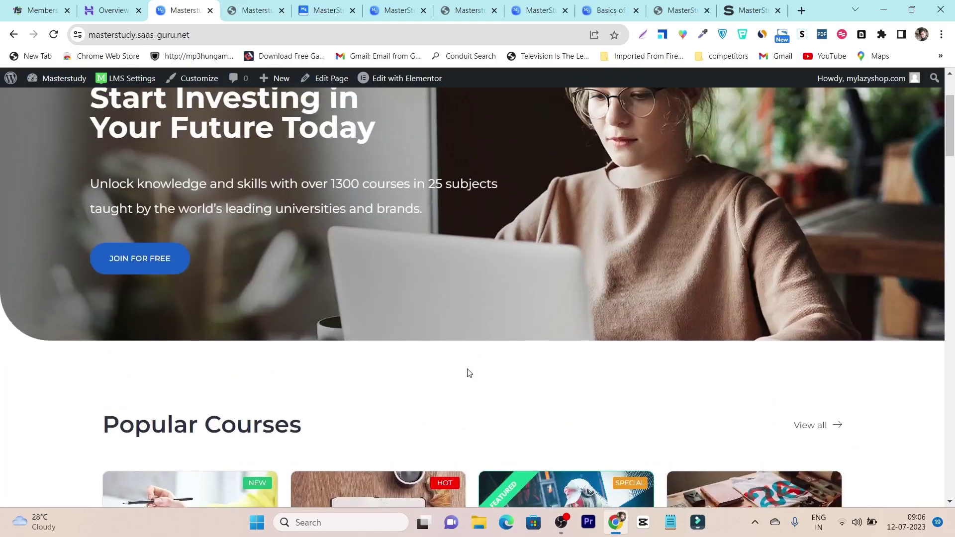
{"action": "scroll", "coordinate": [468, 372], "scroll_direction": "up", "scroll_amount": 3}
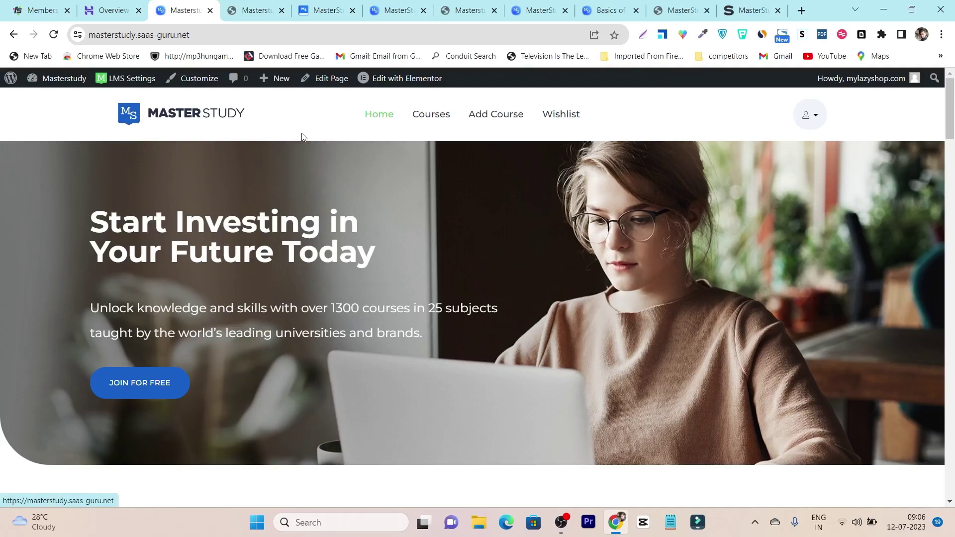
{"action": "scroll", "coordinate": [507, 238], "scroll_direction": "down", "scroll_amount": 5}
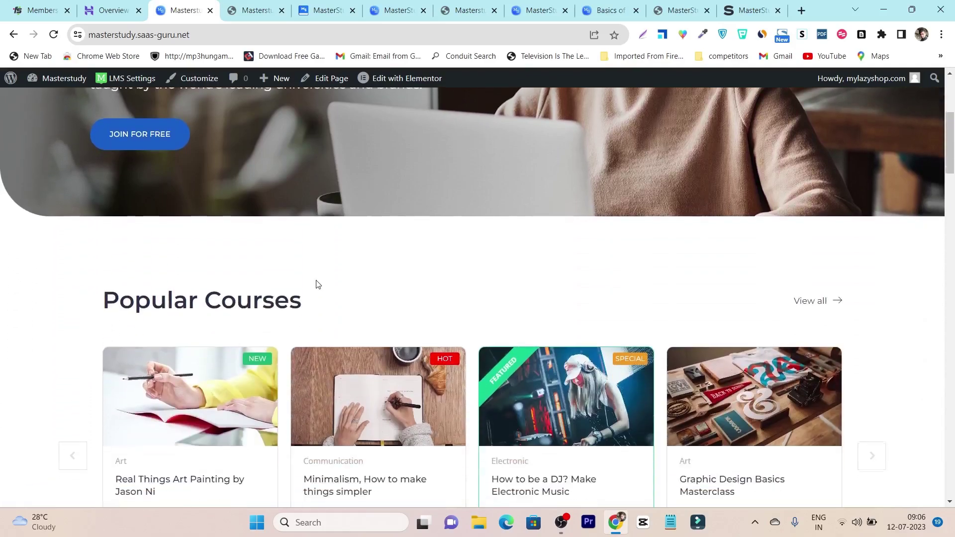
{"action": "scroll", "coordinate": [323, 279], "scroll_direction": "down", "scroll_amount": 3}
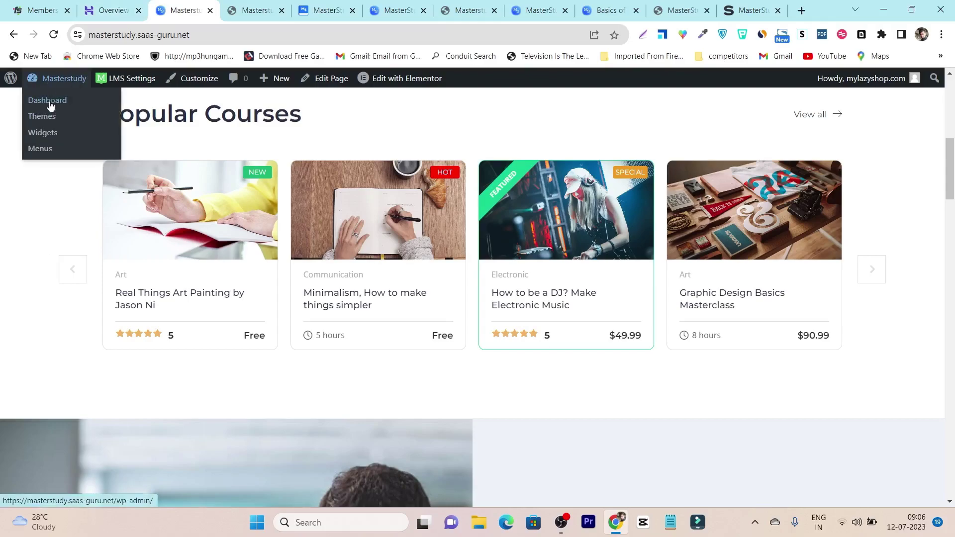
From the WordPress dashboard, open the Masterstudy Starter page, look over the theme's online documentation and close it.
{"action": "left_click", "coordinate": [49, 102]}
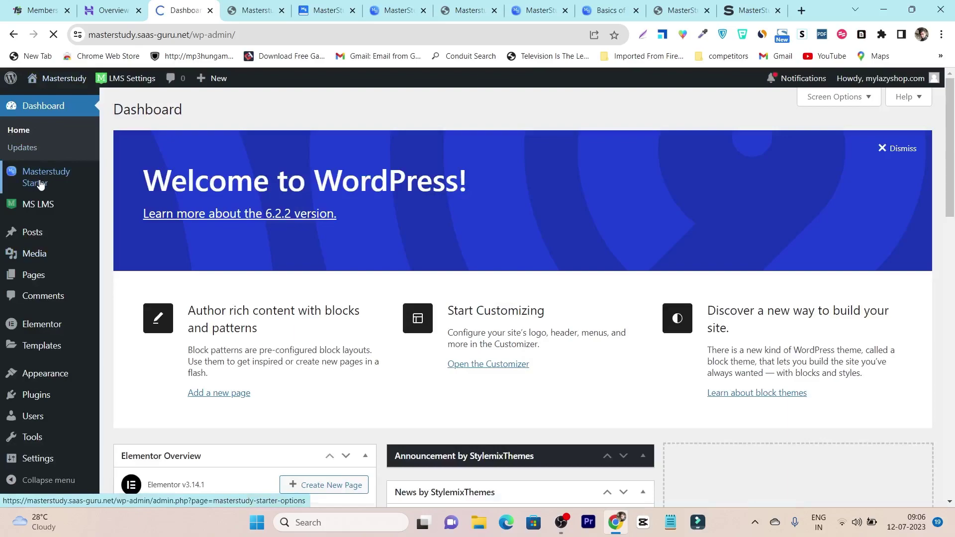
{"action": "left_click", "coordinate": [37, 184]}
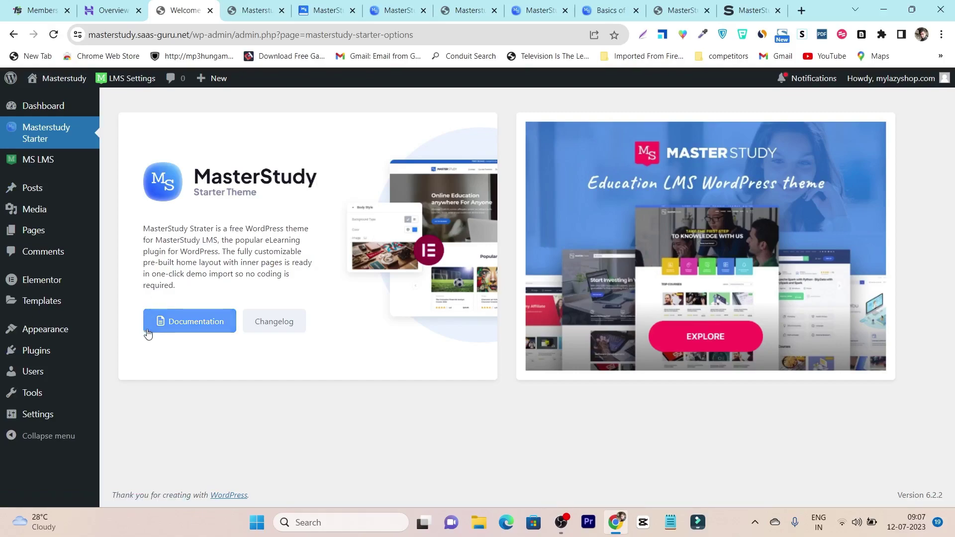
{"action": "left_click", "coordinate": [205, 323]}
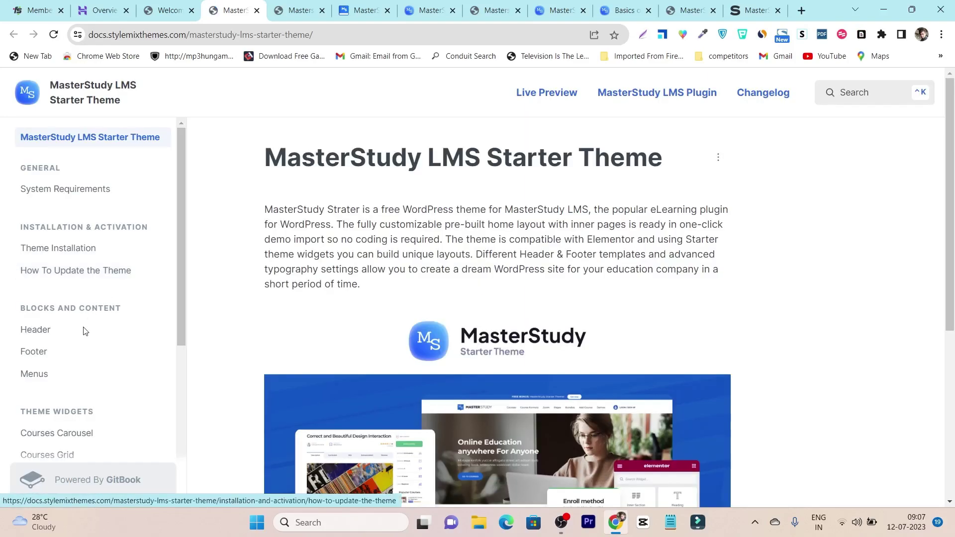
{"action": "scroll", "coordinate": [74, 333], "scroll_direction": "down", "scroll_amount": 1}
{"action": "scroll", "coordinate": [70, 355], "scroll_direction": "down", "scroll_amount": 3}
{"action": "scroll", "coordinate": [100, 358], "scroll_direction": "up", "scroll_amount": 4}
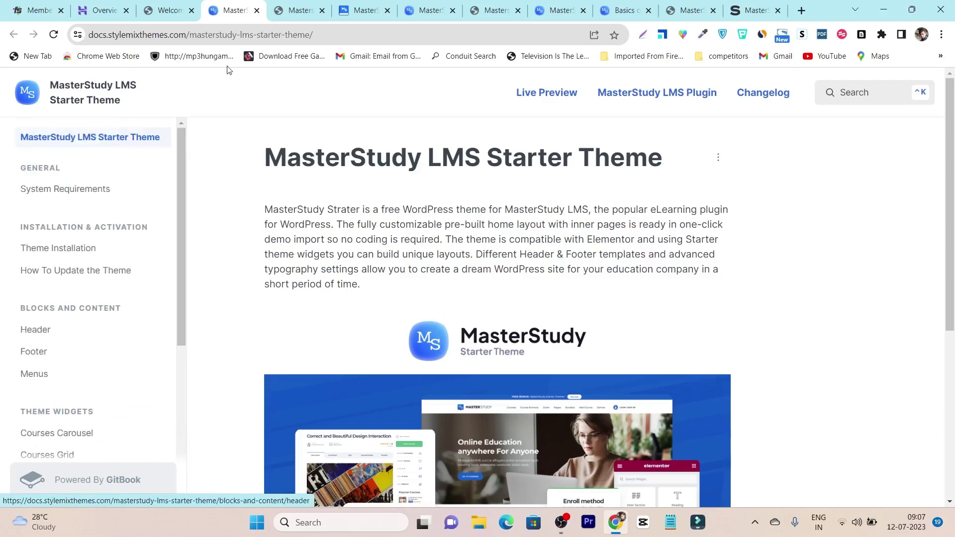
{"action": "left_click", "coordinate": [256, 11]}
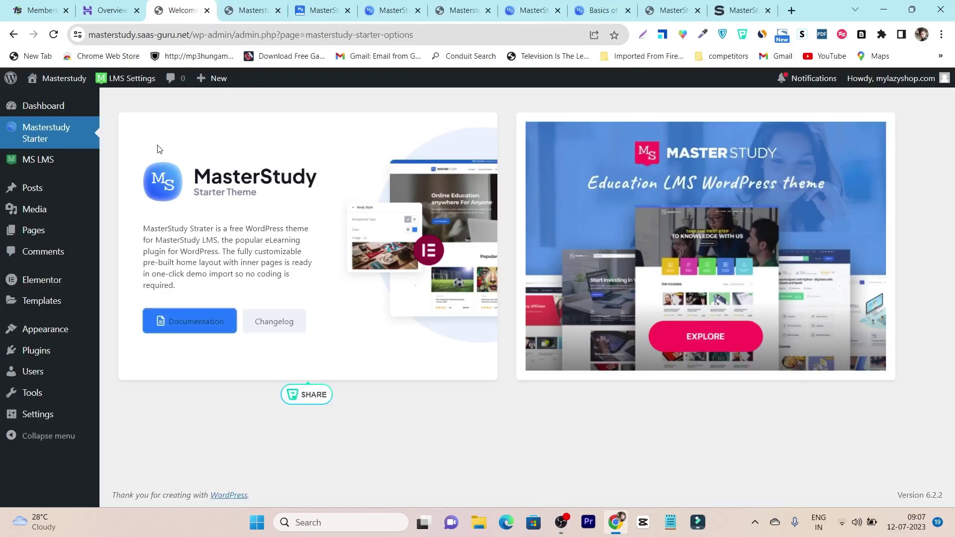
Open the Home front page in the Elementor editor, dismiss the What's New notices and close the extra Elementor settings page.
{"action": "mouse_move", "coordinate": [46, 171]}
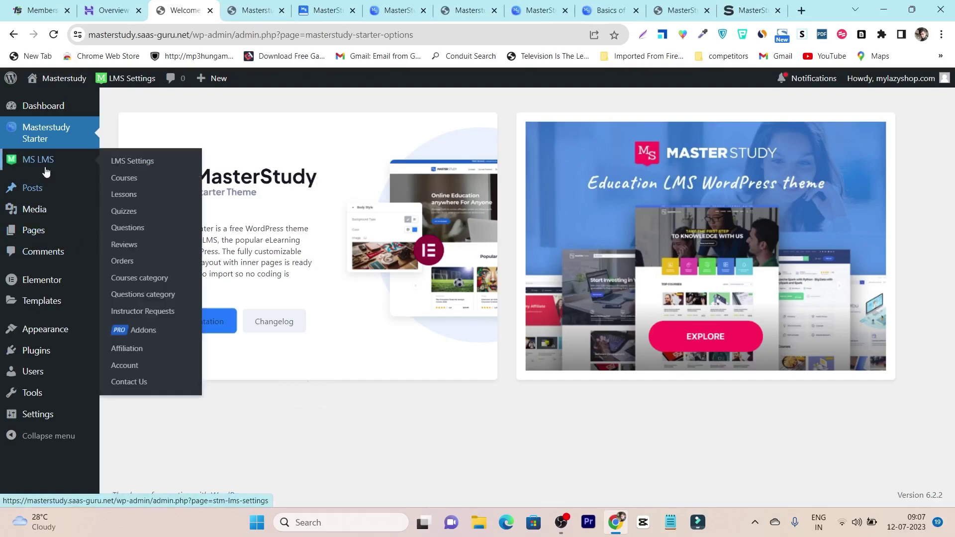
{"action": "mouse_move", "coordinate": [34, 237]}
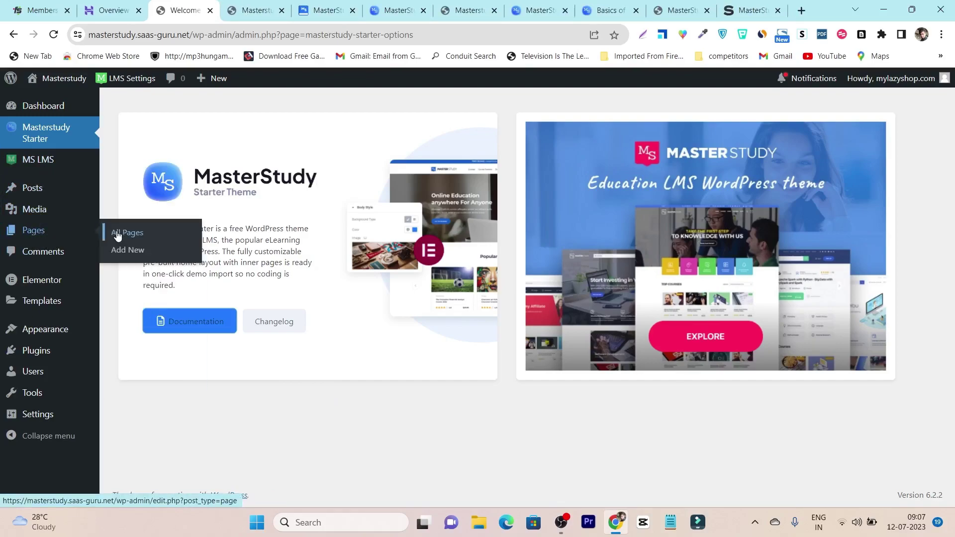
{"action": "left_click", "coordinate": [133, 234]}
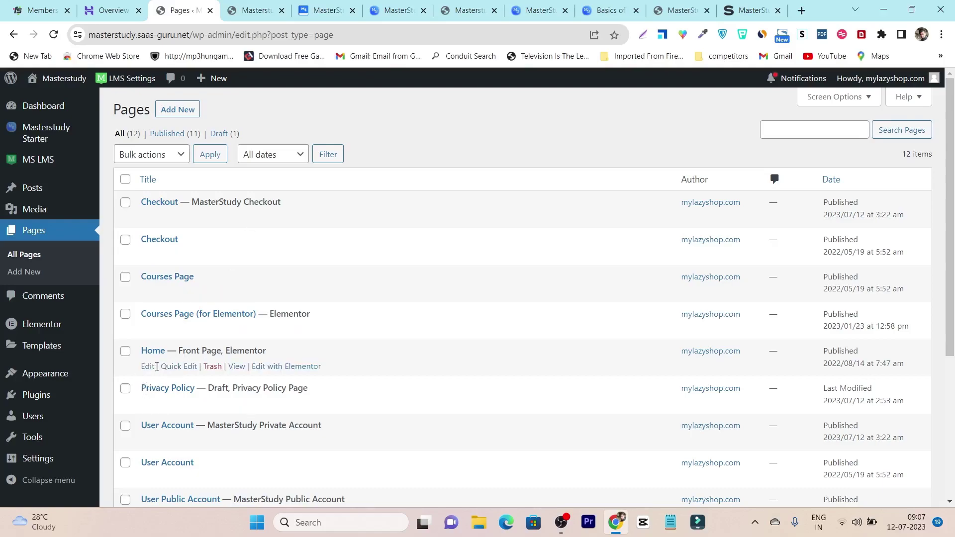
{"action": "left_click", "coordinate": [290, 368]}
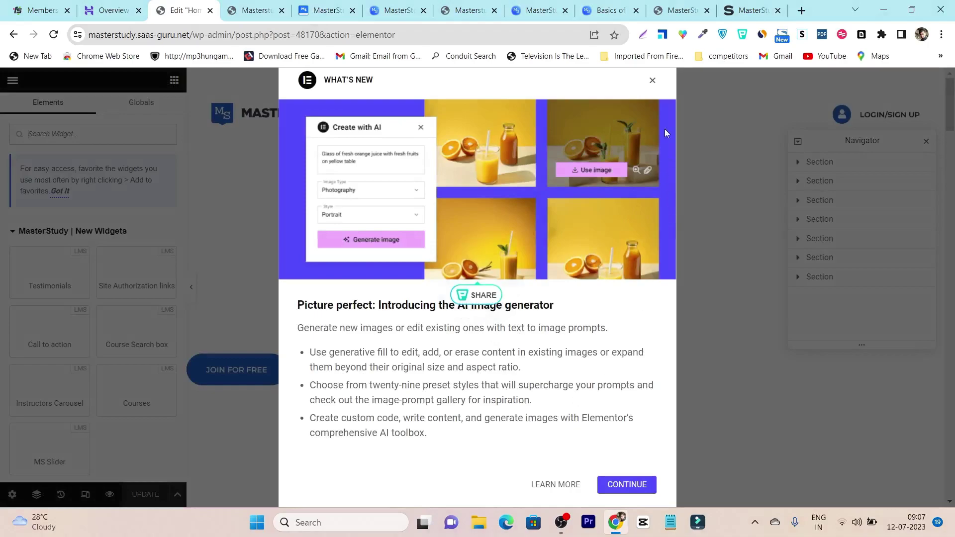
{"action": "left_click", "coordinate": [652, 80]}
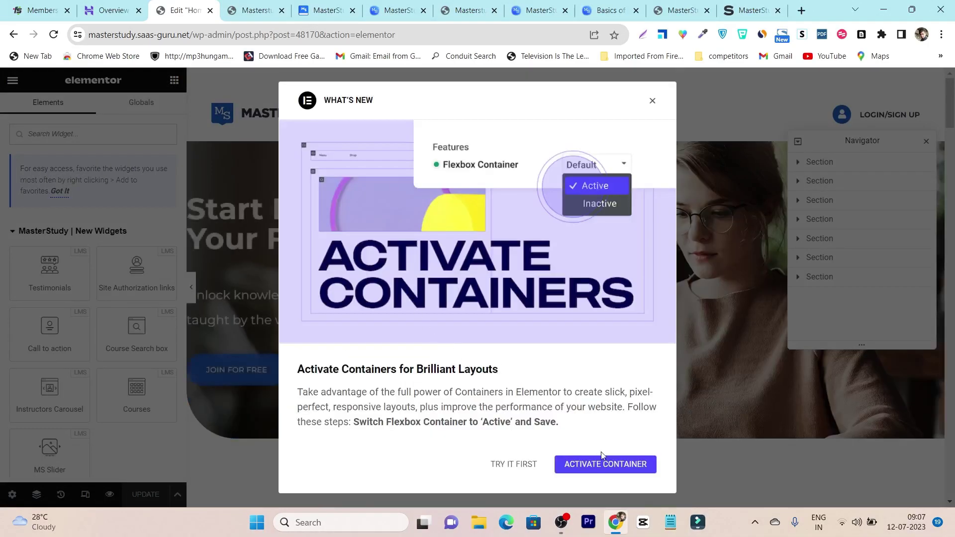
{"action": "left_click", "coordinate": [612, 465]}
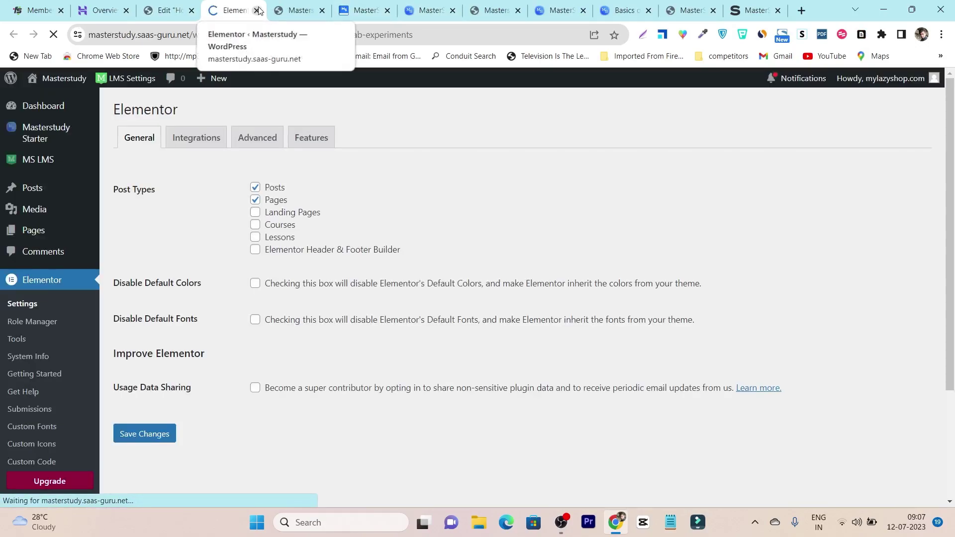
{"action": "left_click", "coordinate": [256, 10]}
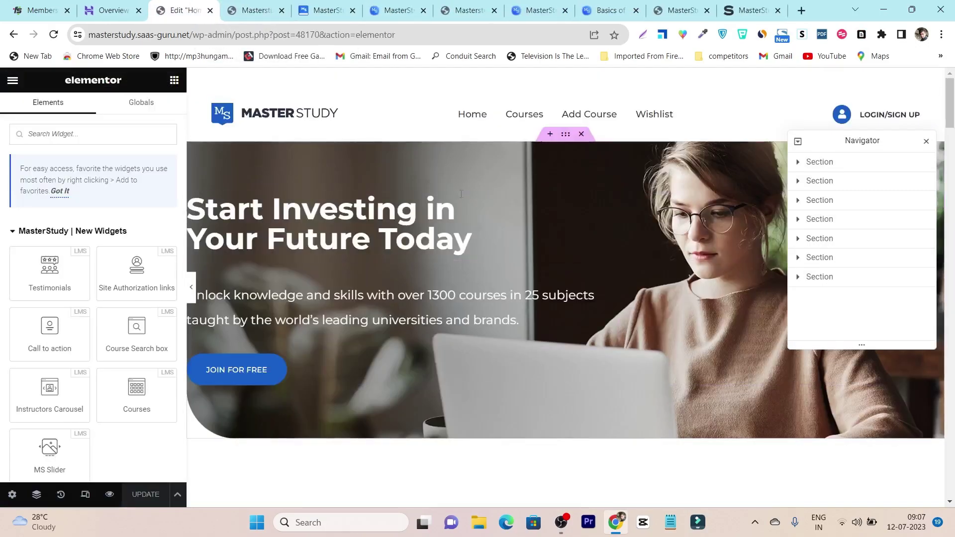
Replace the hero banner heading with "Start Your Online Classes with Us", broken onto a second line before "Classes".
{"action": "left_click", "coordinate": [263, 211]}
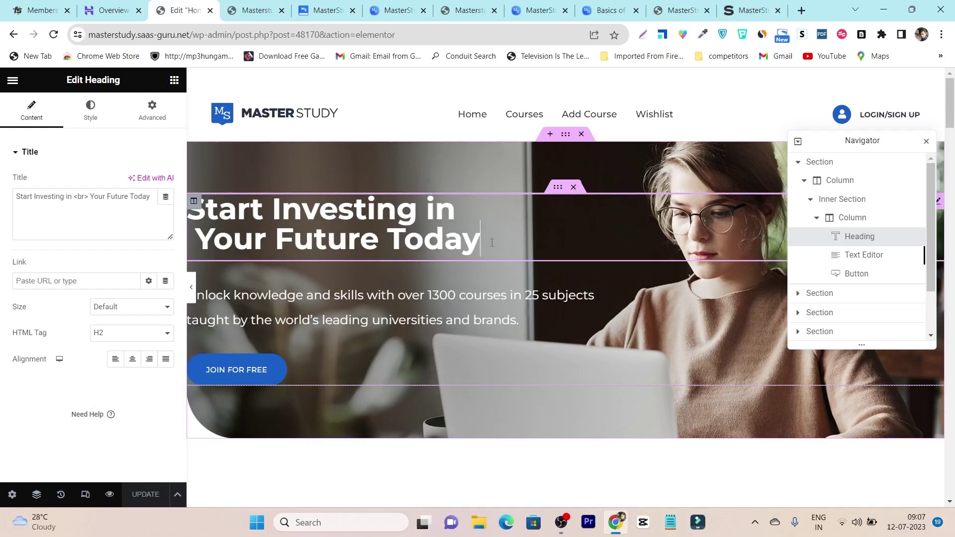
{"action": "left_click_drag", "start_coordinate": [492, 242], "coordinate": [274, 204]}
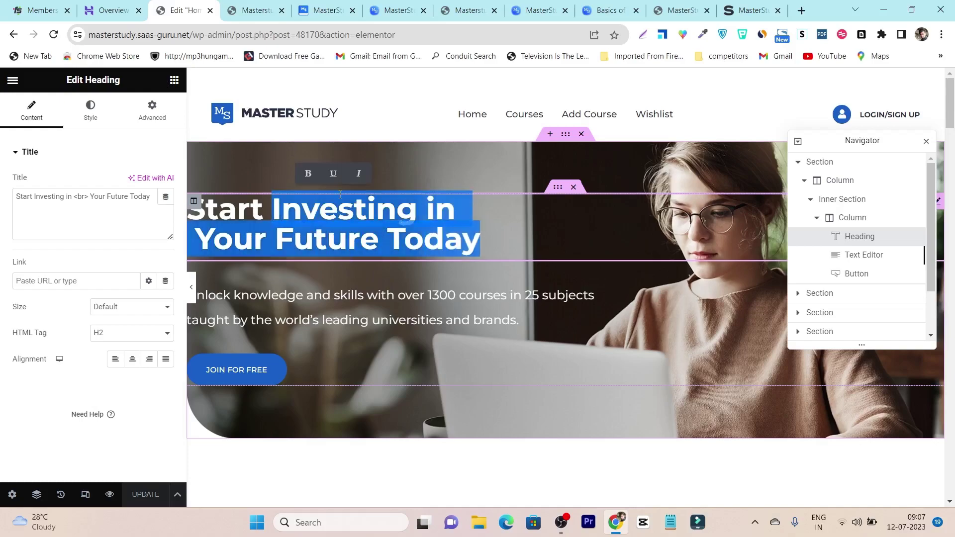
{"action": "type", "text": "Yout"}
{"action": "key", "text": "BackSpace"}
{"action": "type", "text": "r "}
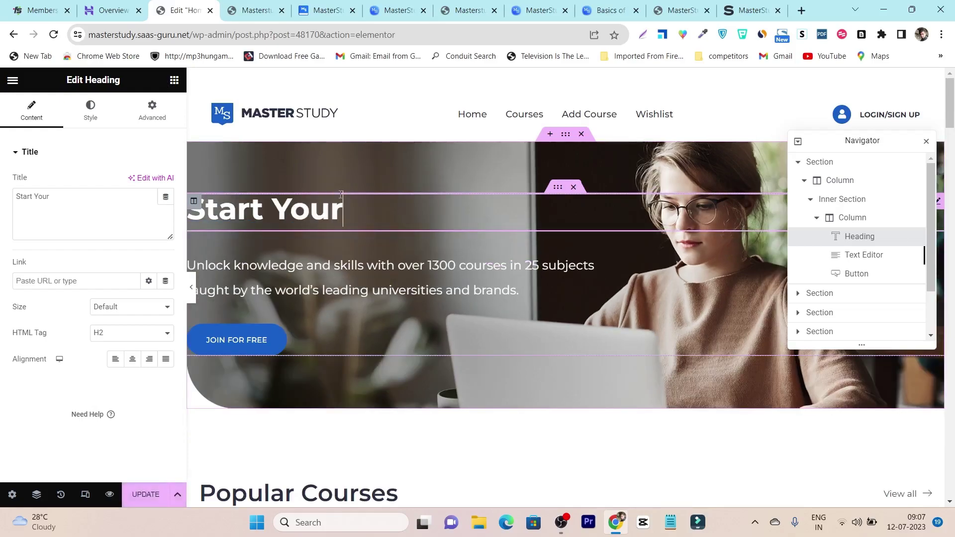
{"action": "type", "text": "Ol"}
{"action": "type", "text": "nloine C"}
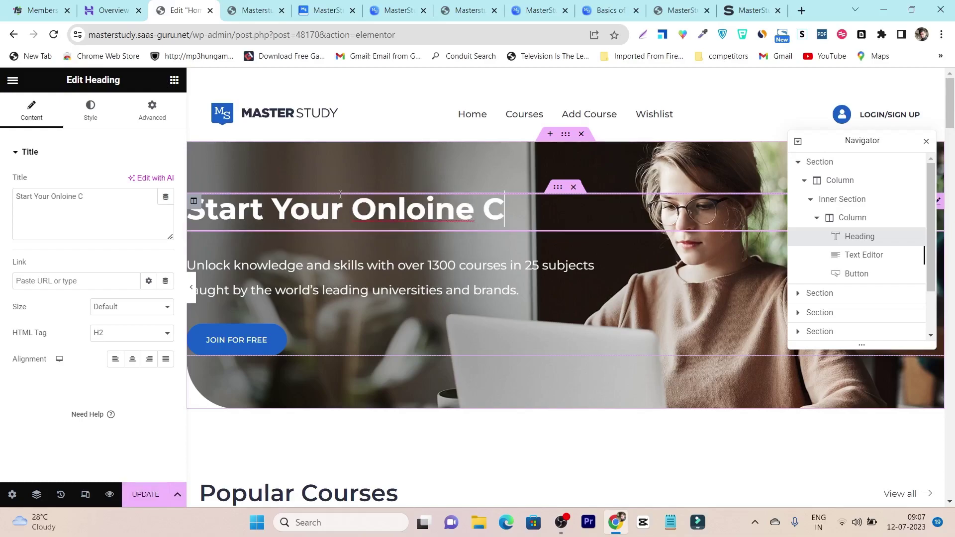
{"action": "type", "text": "lasses w"}
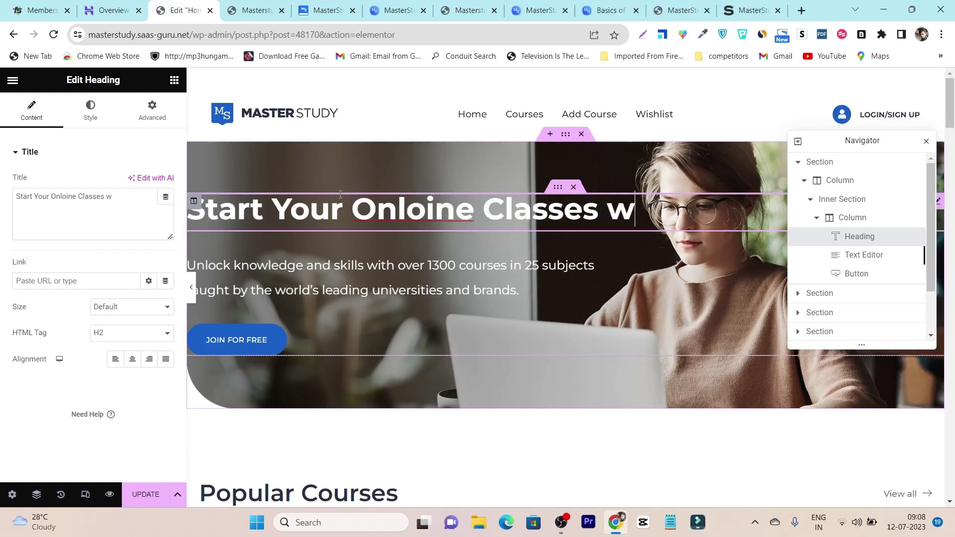
{"action": "type", "text": "ith"}
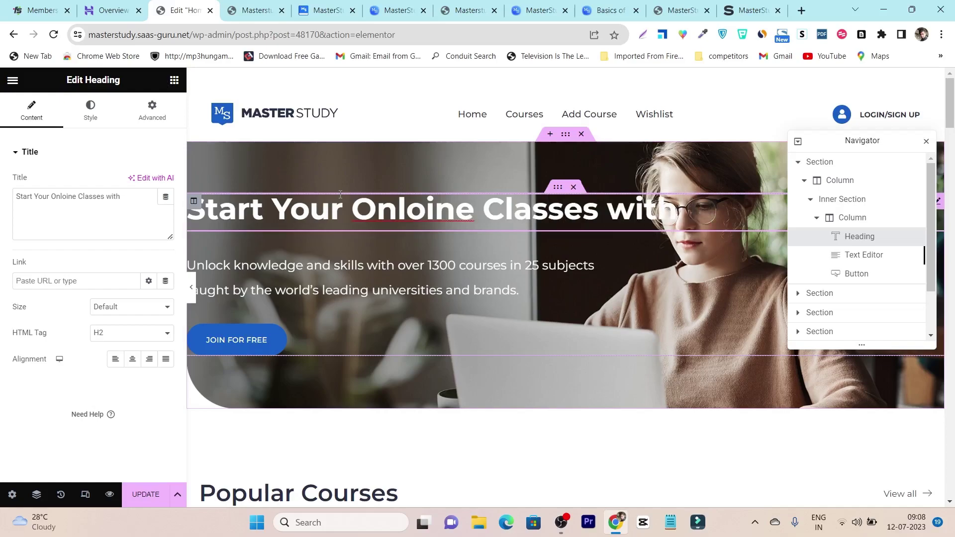
{"action": "type", "text": " IsUs"}
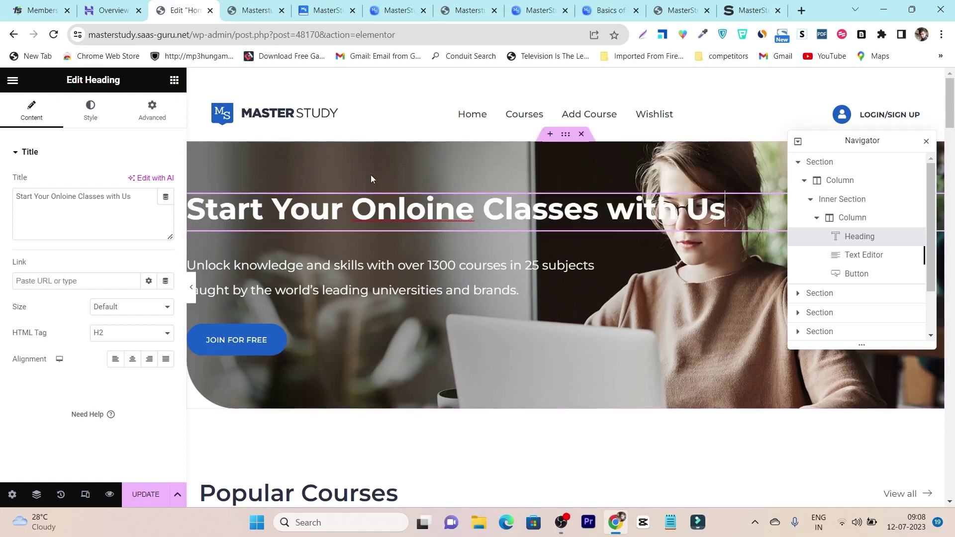
{"action": "key", "text": "BackSpace"}
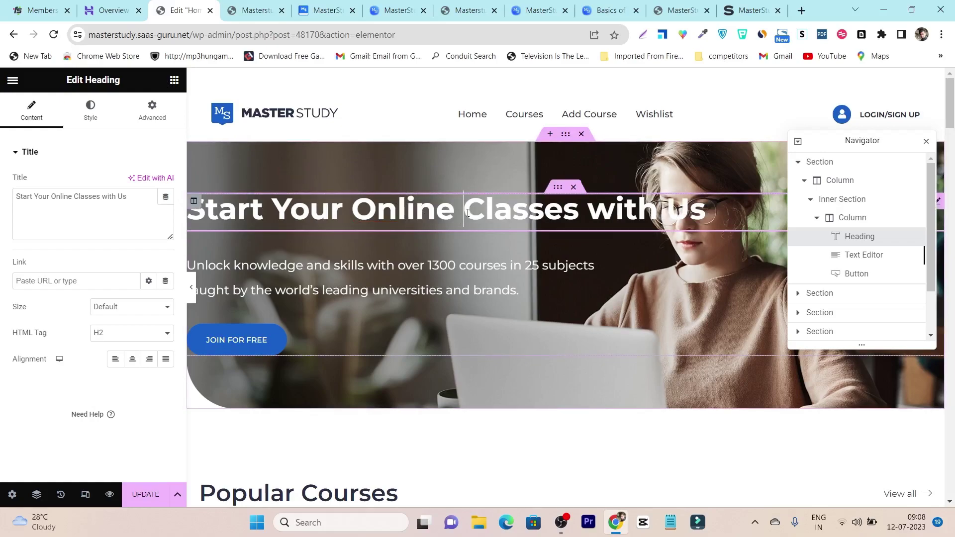
{"action": "key", "text": "Return"}
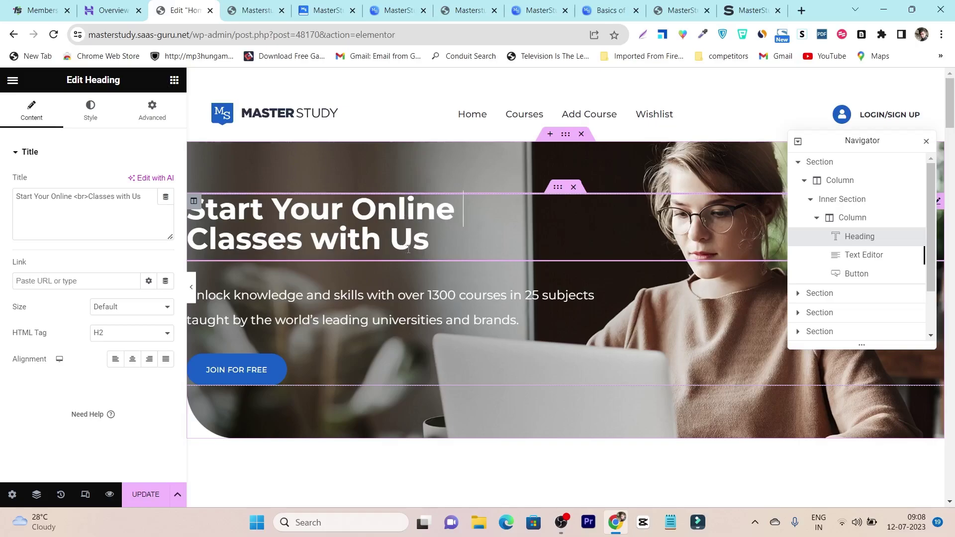
Examine the editing options of the hero button, heading and description text, and of the Popular Courses carousel.
{"action": "scroll", "coordinate": [407, 248], "scroll_direction": "down", "scroll_amount": 3}
{"action": "left_click", "coordinate": [248, 245]}
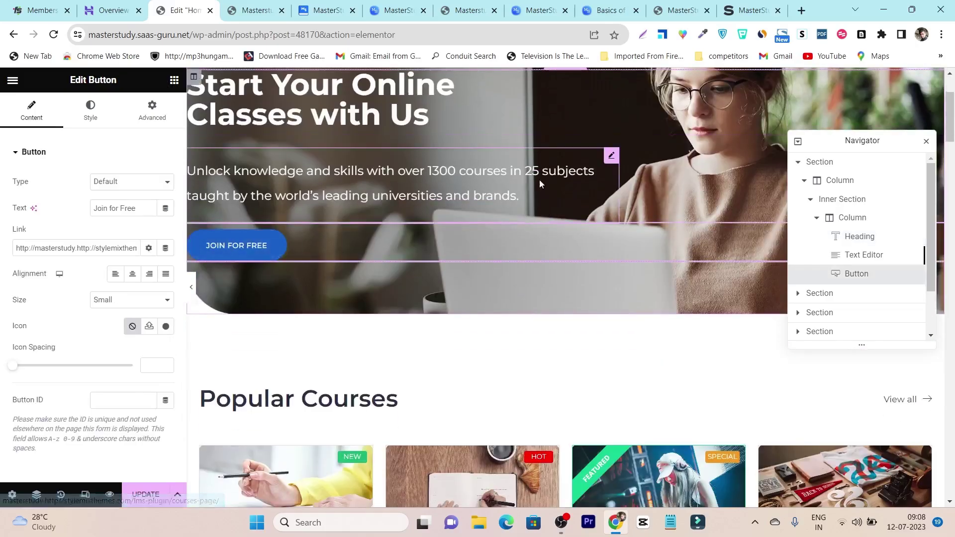
{"action": "left_click", "coordinate": [692, 127]}
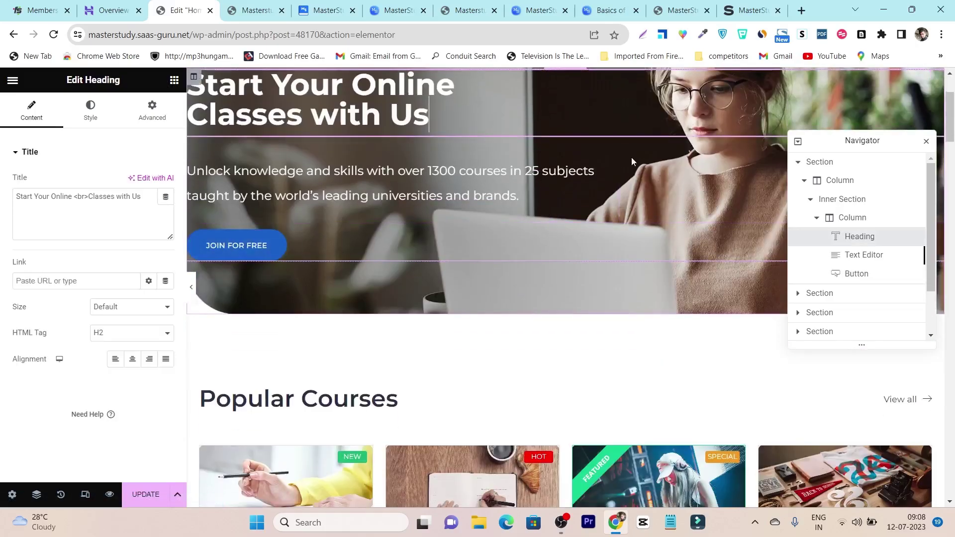
{"action": "left_click", "coordinate": [399, 174]}
{"action": "scroll", "coordinate": [571, 260], "scroll_direction": "down", "scroll_amount": 5}
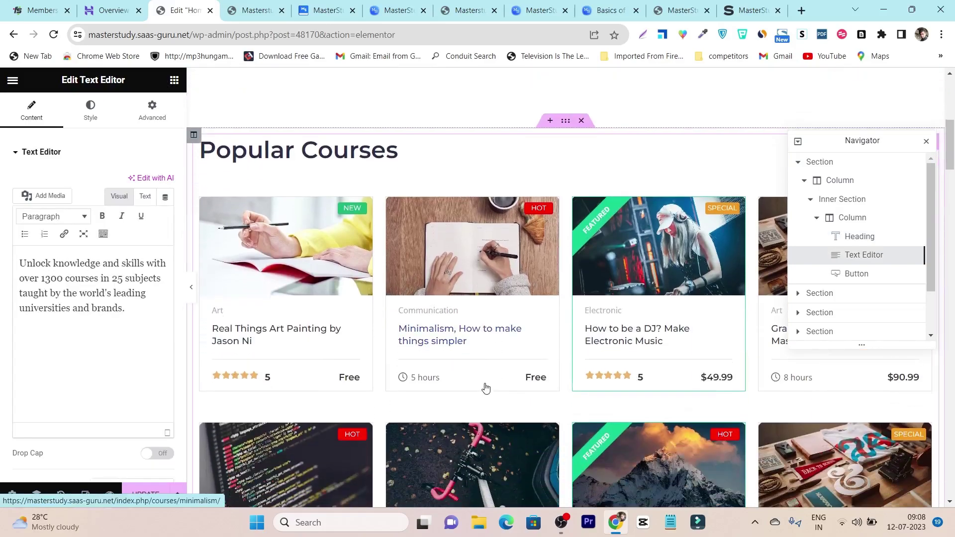
{"action": "left_click", "coordinate": [589, 166]}
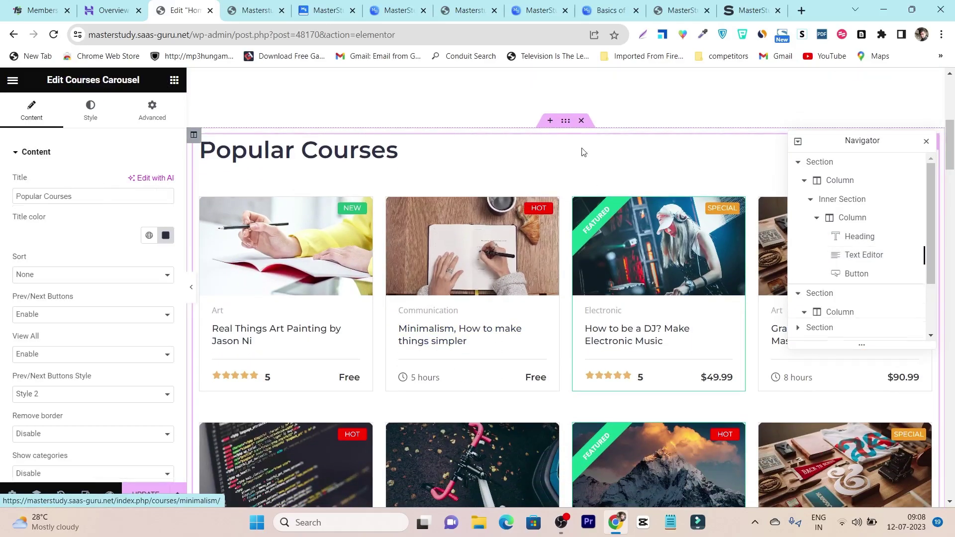
{"action": "scroll", "coordinate": [85, 366], "scroll_direction": "down", "scroll_amount": 2}
{"action": "scroll", "coordinate": [442, 348], "scroll_direction": "down", "scroll_amount": 12}
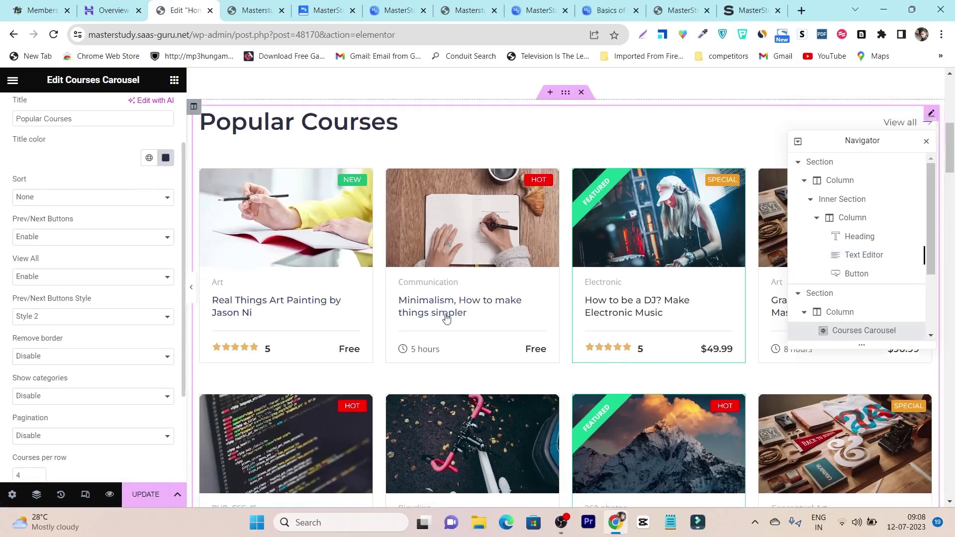
{"action": "scroll", "coordinate": [394, 345], "scroll_direction": "up", "scroll_amount": 10}
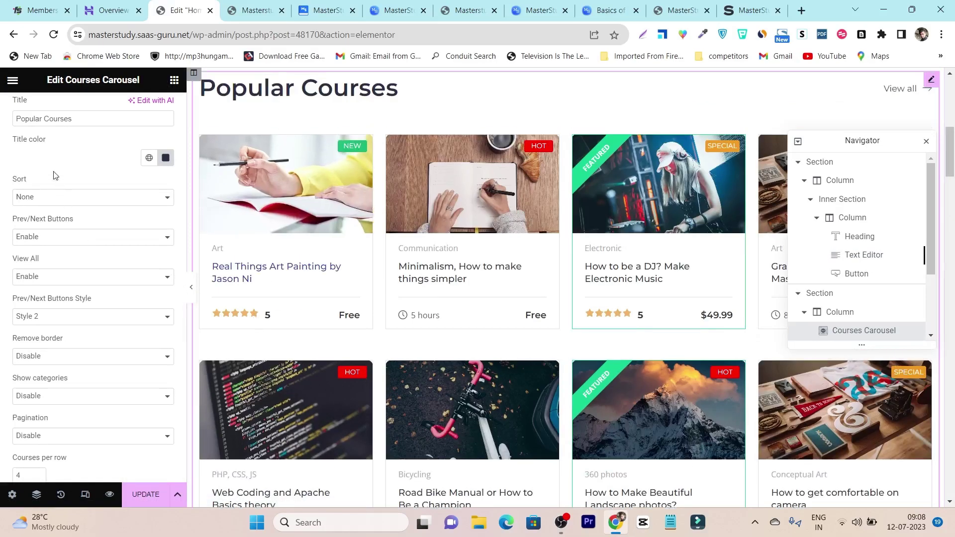
Leave the Elementor editor without saving the changes and return to the list of all WordPress pages.
{"action": "left_click", "coordinate": [14, 35]}
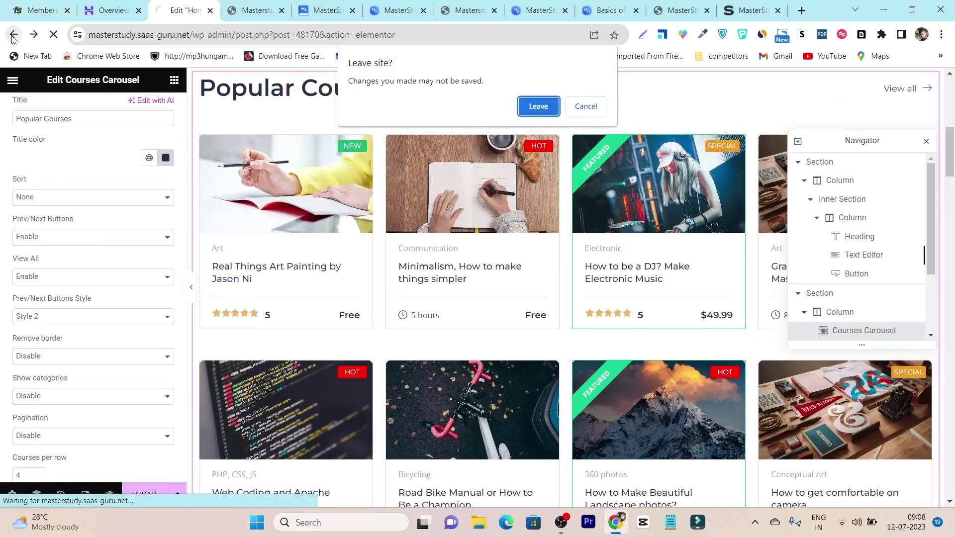
{"action": "left_click", "coordinate": [531, 107]}
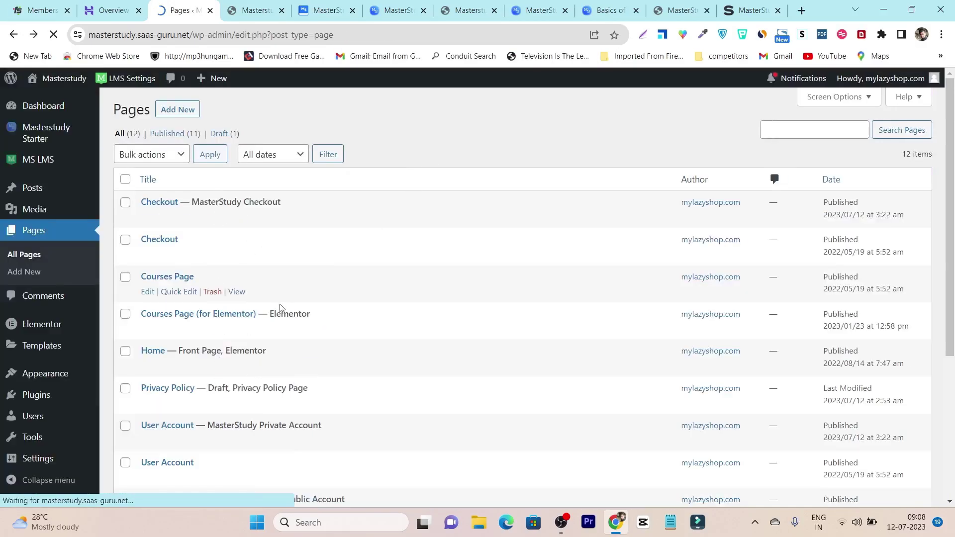
{"action": "scroll", "coordinate": [259, 314], "scroll_direction": "down", "scroll_amount": 4}
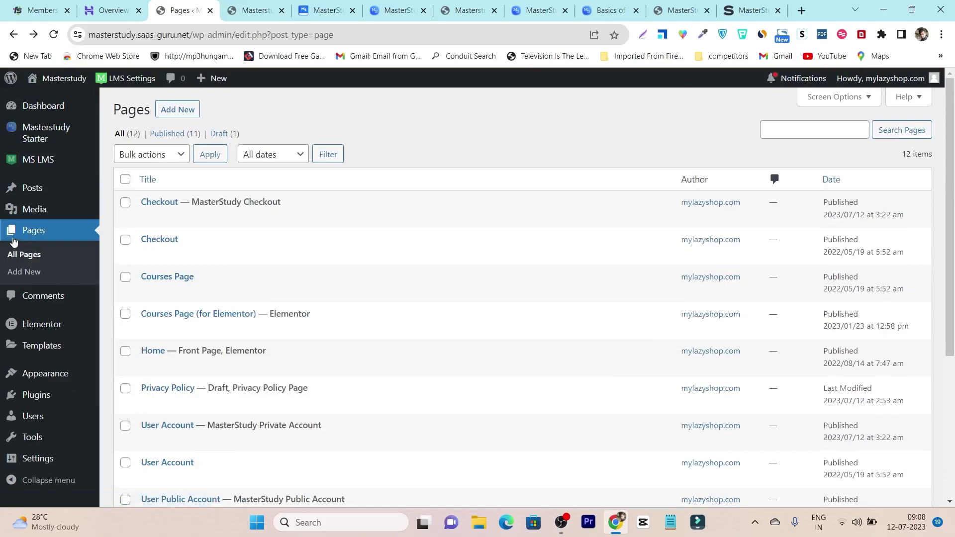
From the MS LMS courses list, open "How to Make Beautiful Landscape photos?" for editing and dismiss the old course builder notice.
{"action": "mouse_move", "coordinate": [50, 160]}
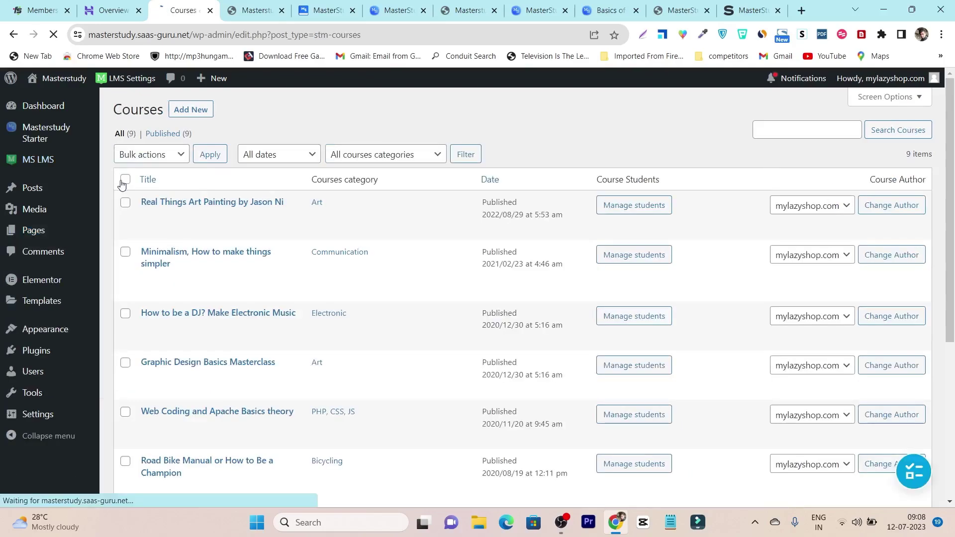
{"action": "scroll", "coordinate": [311, 380], "scroll_direction": "down", "scroll_amount": 3}
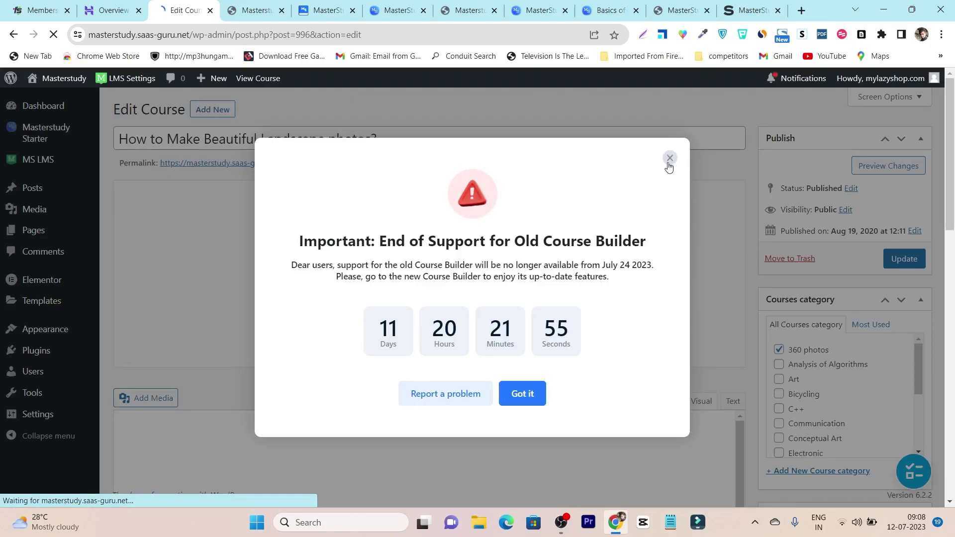
{"action": "left_click", "coordinate": [523, 393]}
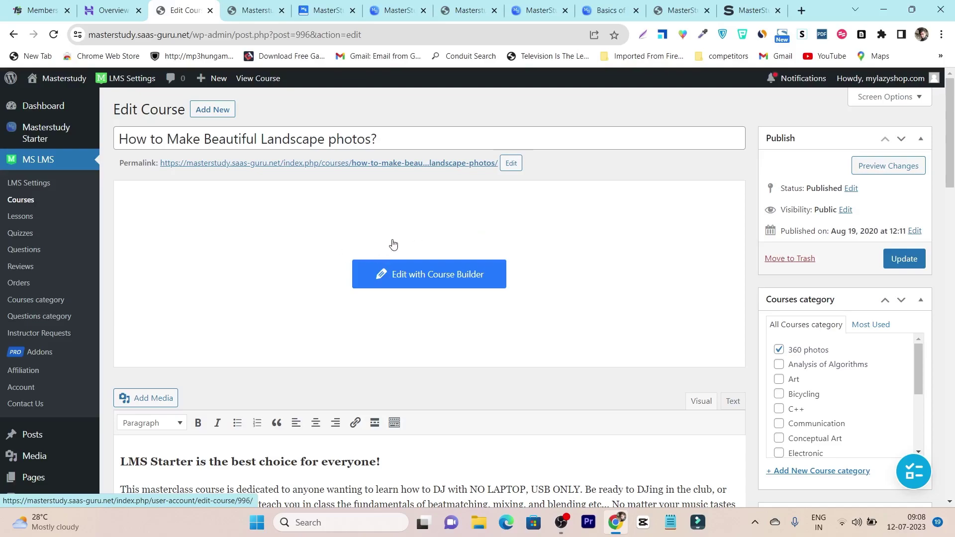
Switch to the online MasterStudy LMS plugin demo site and open its Add Course page.
{"action": "left_click", "coordinate": [326, 11]}
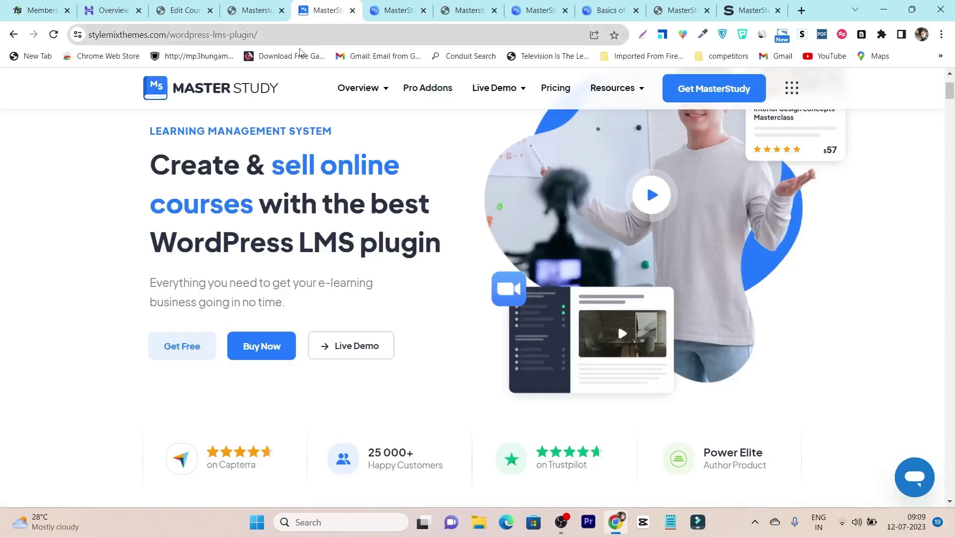
{"action": "left_click", "coordinate": [405, 10]}
{"action": "left_click", "coordinate": [447, 10]}
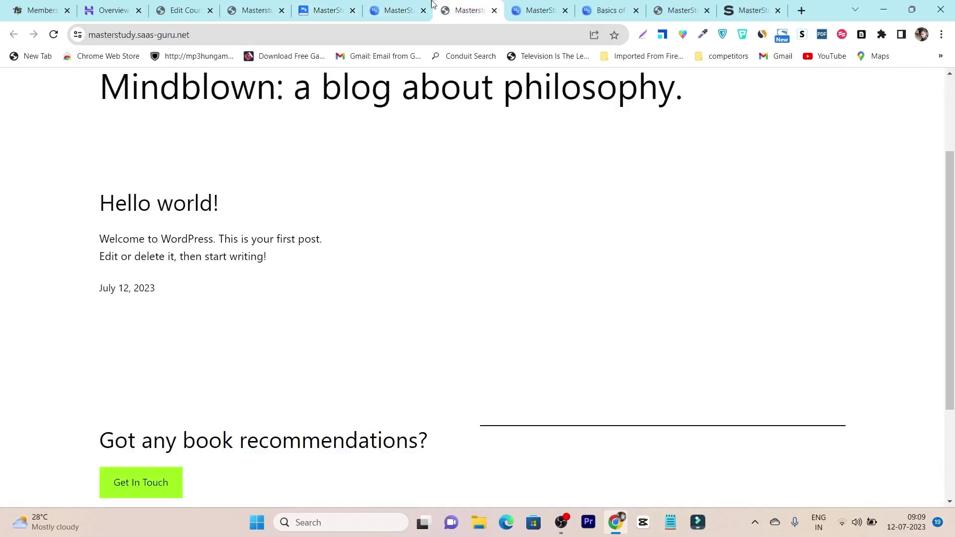
{"action": "left_click", "coordinate": [398, 11]}
{"action": "scroll", "coordinate": [582, 296], "scroll_direction": "up", "scroll_amount": 5}
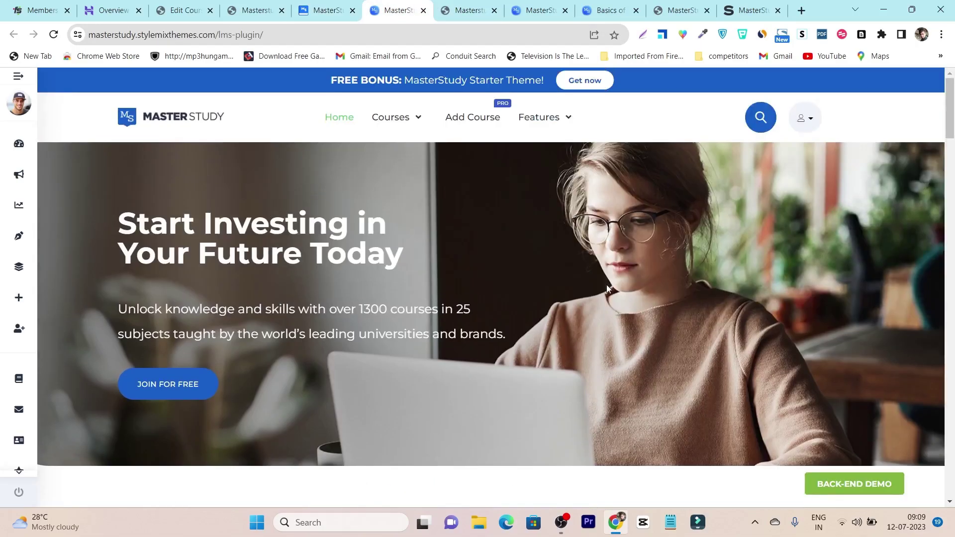
{"action": "left_click", "coordinate": [463, 119]}
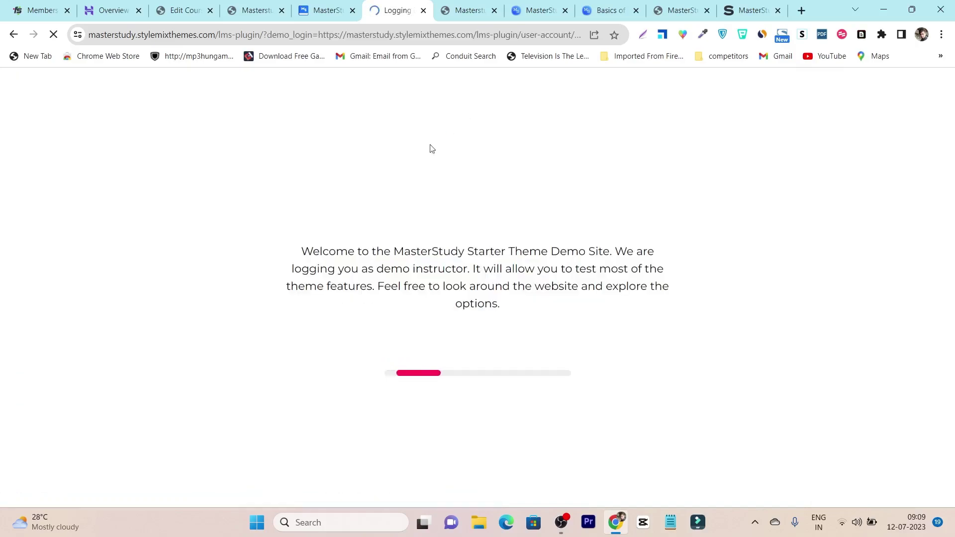
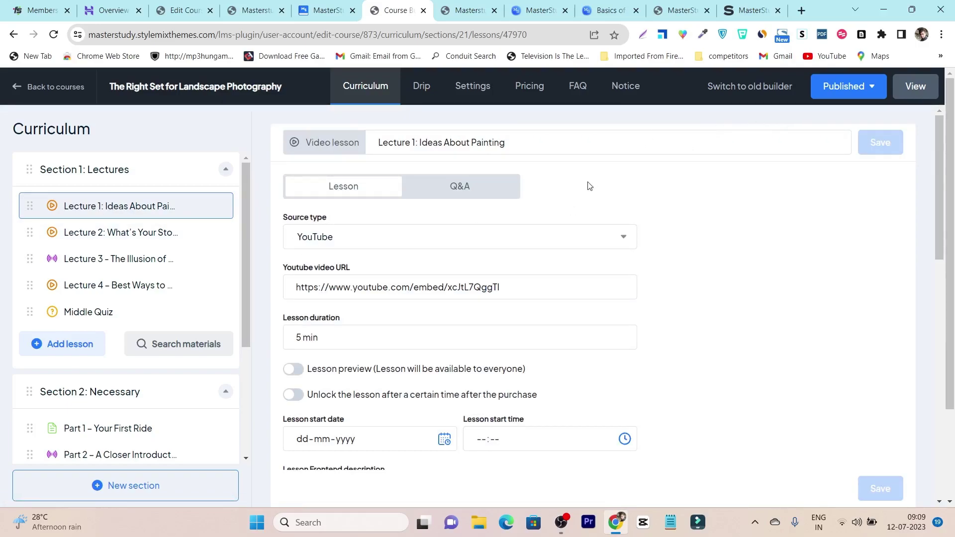
Look over the Lectures and Necessary sections in the curriculum of the "The Right Set for Landscape Photography" demo course.
{"action": "scroll", "coordinate": [124, 319], "scroll_direction": "down", "scroll_amount": 3}
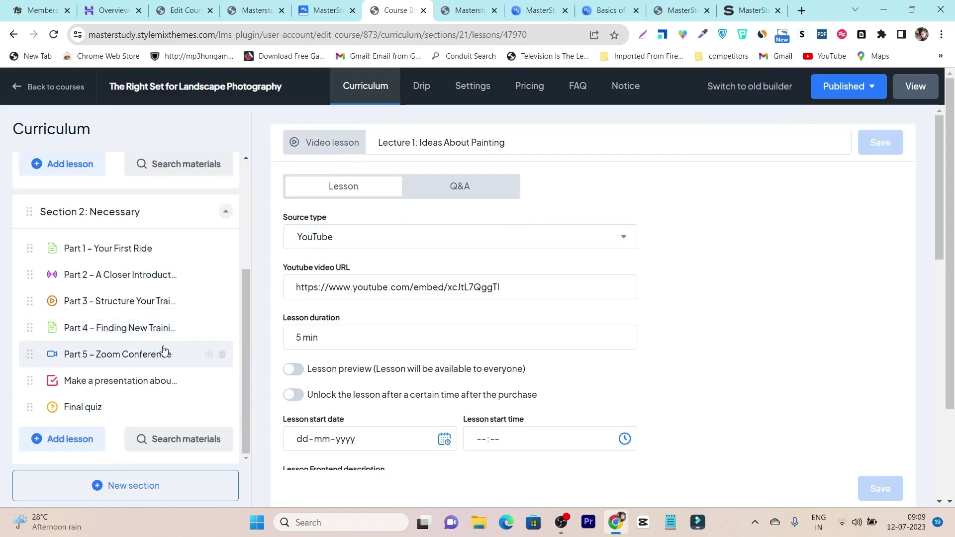
{"action": "scroll", "coordinate": [134, 323], "scroll_direction": "up", "scroll_amount": 4}
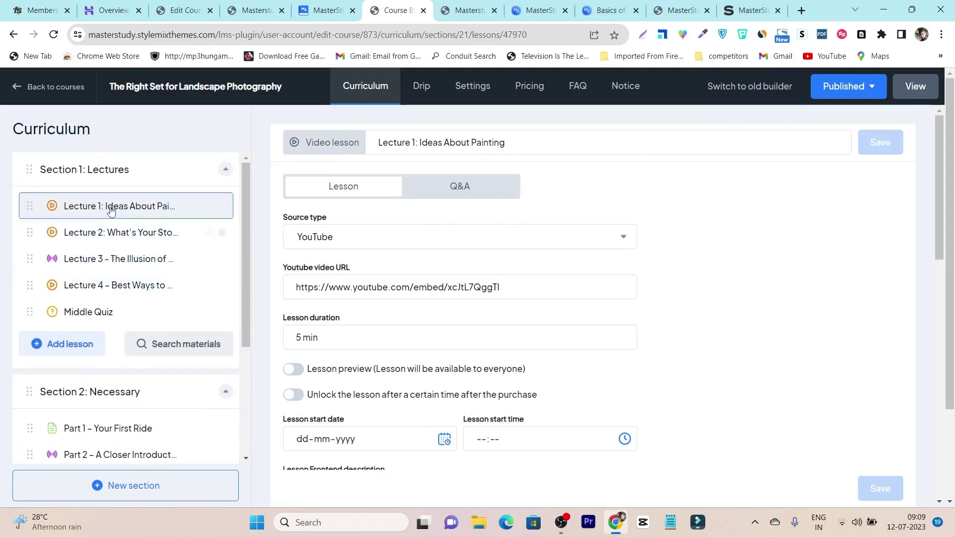
{"action": "scroll", "coordinate": [130, 223], "scroll_direction": "down", "scroll_amount": 5}
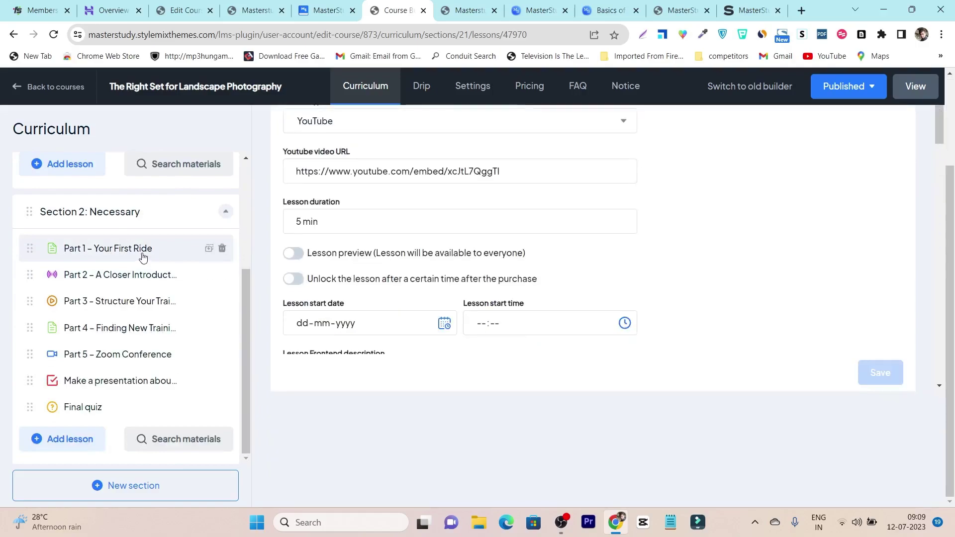
Open the "Part 1 – Your First Ride" lesson, enable its lesson preview, and switch unlocking after purchase on and back off.
{"action": "left_click", "coordinate": [91, 248]}
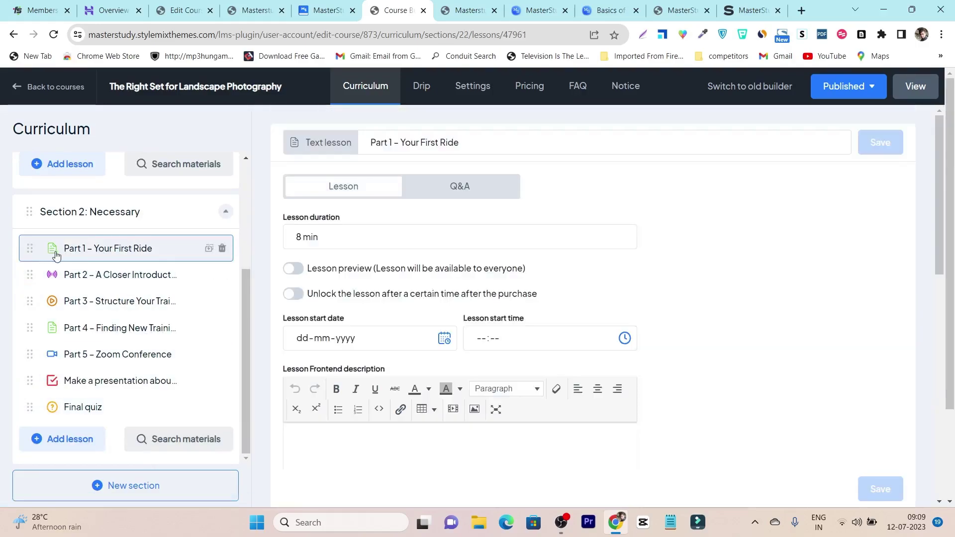
{"action": "left_click", "coordinate": [367, 269]}
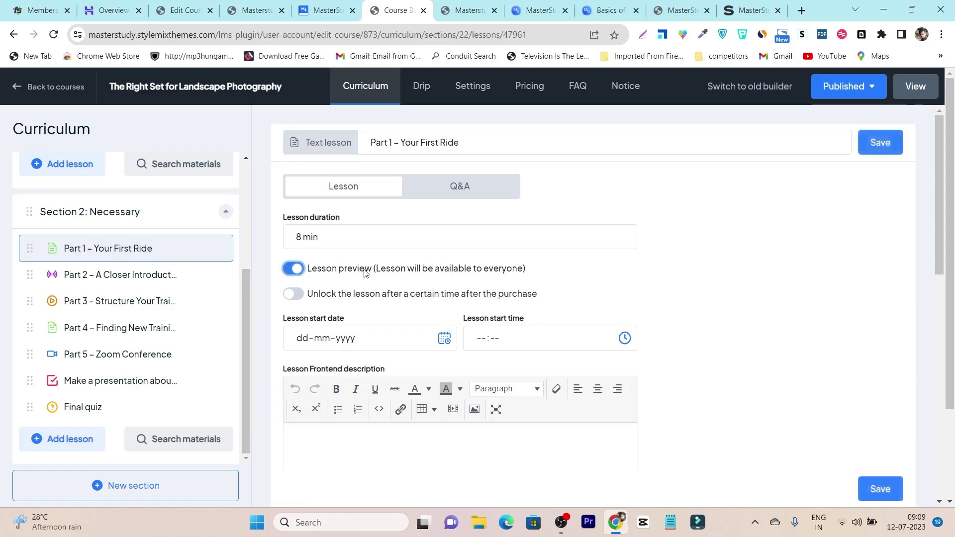
{"action": "left_click", "coordinate": [292, 294]}
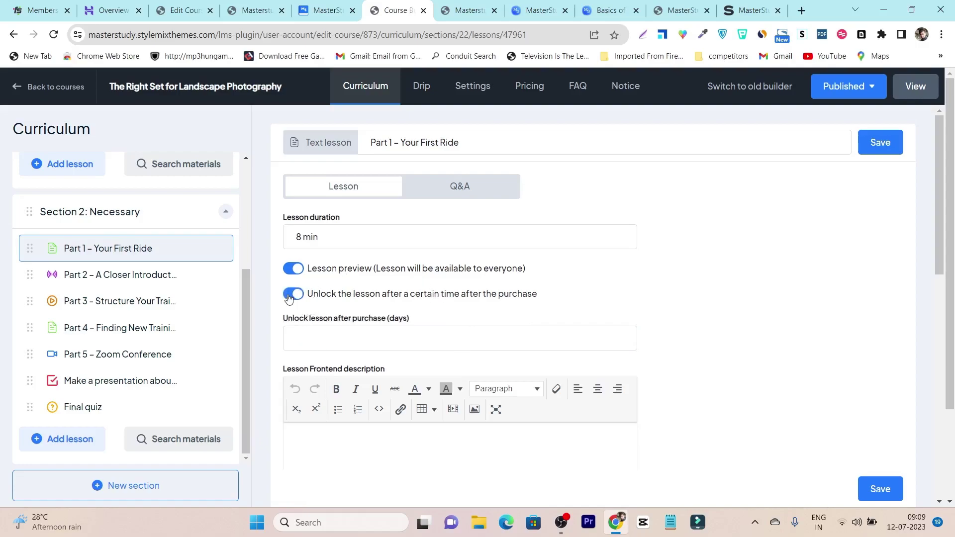
{"action": "left_click", "coordinate": [293, 294]}
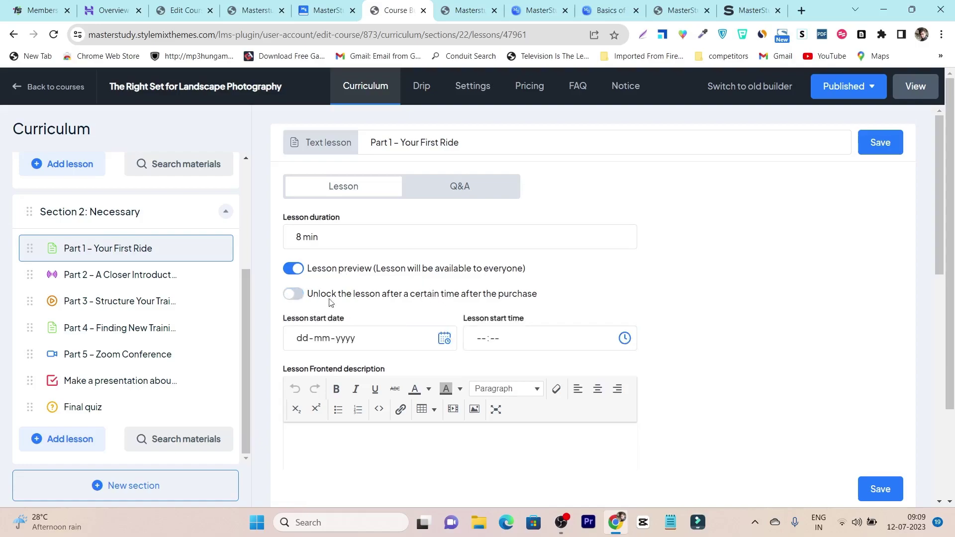
Leave the course builder for the demo instructor's account page and display the instructor and learning area options.
{"action": "left_click", "coordinate": [27, 87]}
{"action": "key", "text": "Return"}
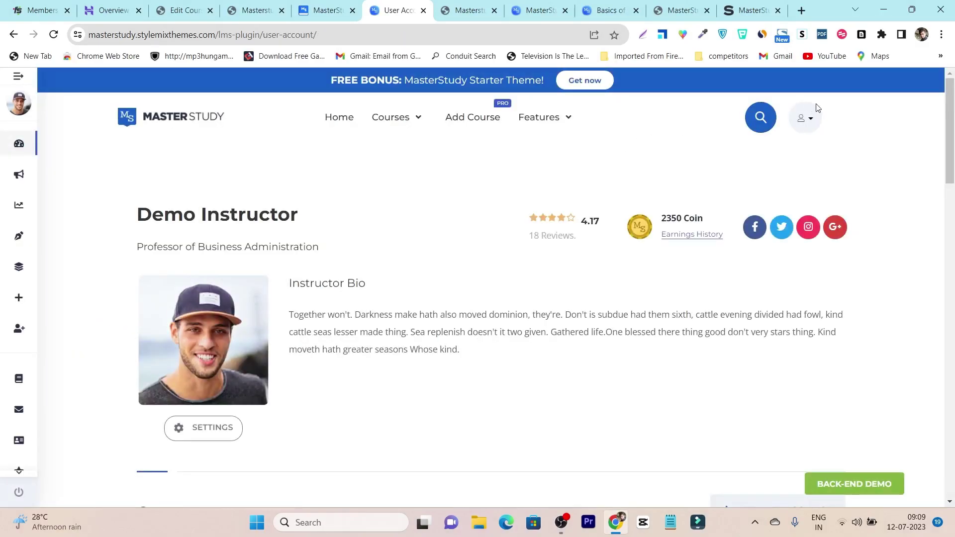
{"action": "left_click", "coordinate": [810, 122]}
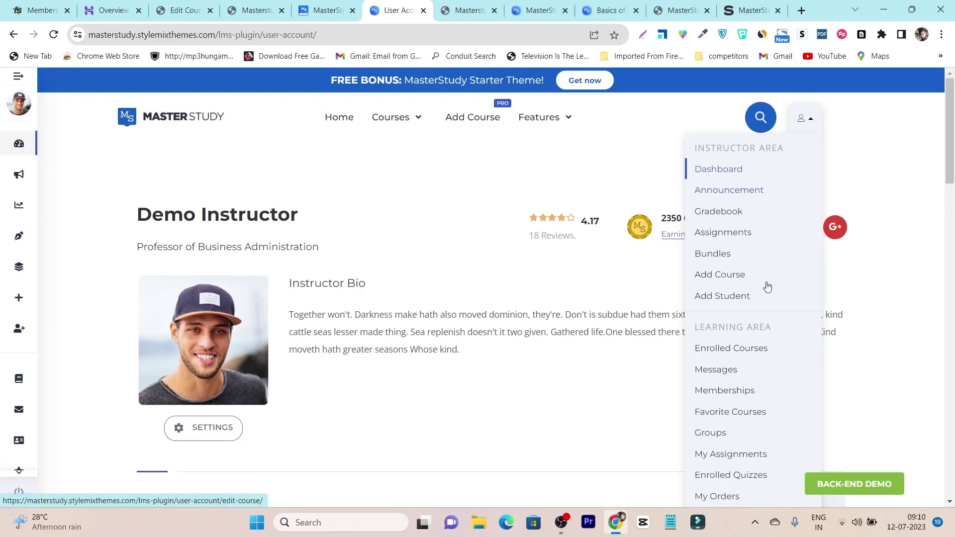
Open the demo's Add Course page and shorten the first video lesson's title to "Lecture 1: Ideas Ab".
{"action": "scroll", "coordinate": [731, 404], "scroll_direction": "down", "scroll_amount": 3}
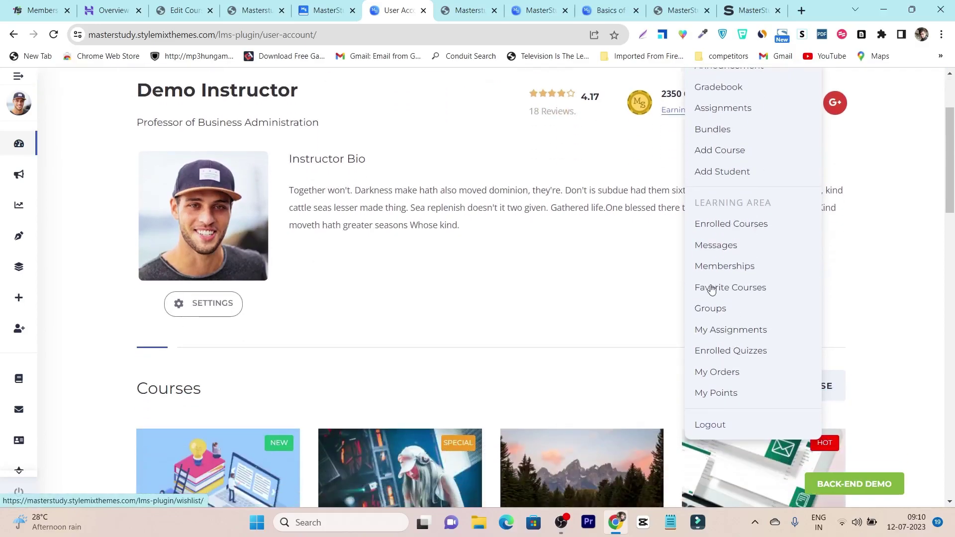
{"action": "left_click", "coordinate": [719, 151]}
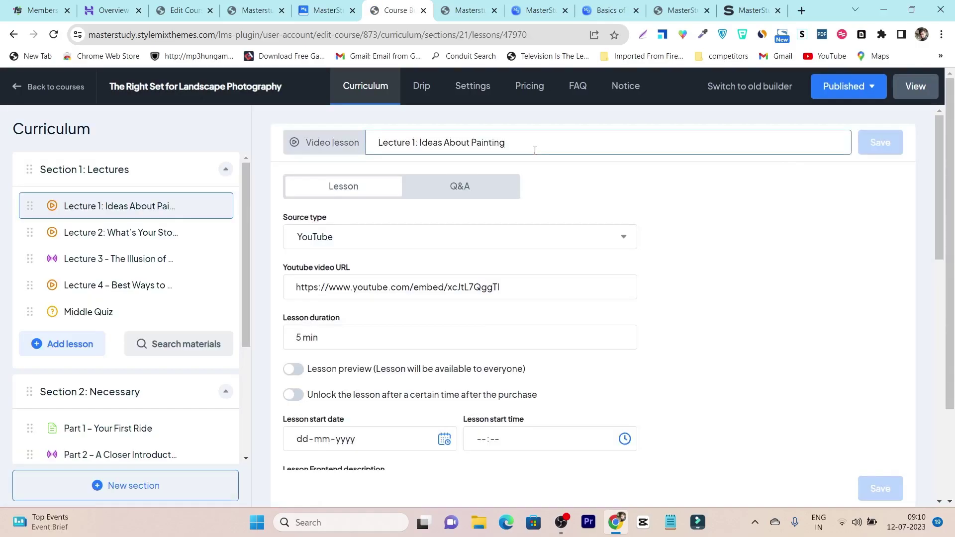
{"action": "mouse_move", "coordinate": [535, 144]}
{"action": "left_mouse_down"}
{"action": "mouse_move", "coordinate": [433, 147]}
{"action": "mouse_move", "coordinate": [464, 144]}
{"action": "left_mouse_up"}
{"action": "key", "text": "BackSpace"}
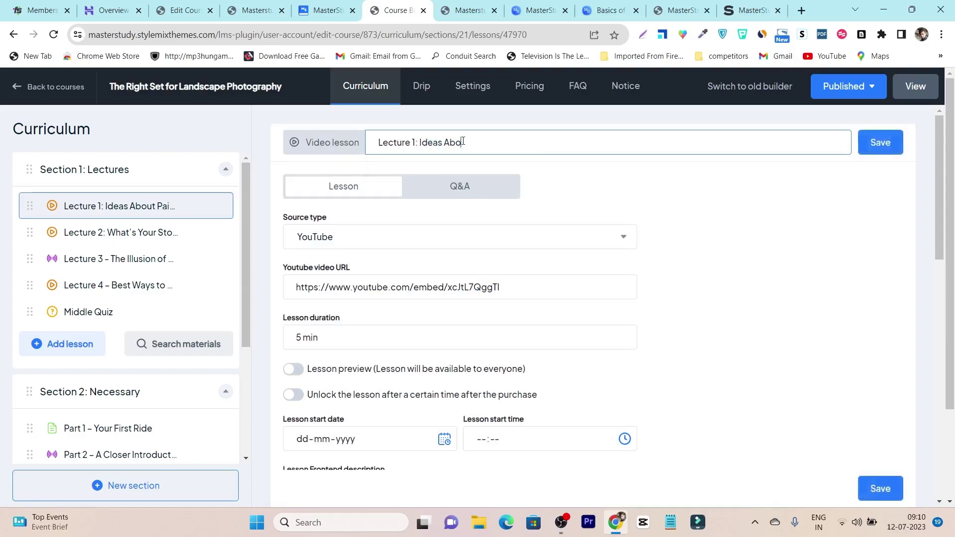
Check the available source types for the Lecture 1 video and review the lesson's URL, duration, description and materials settings.
{"action": "left_click", "coordinate": [370, 230]}
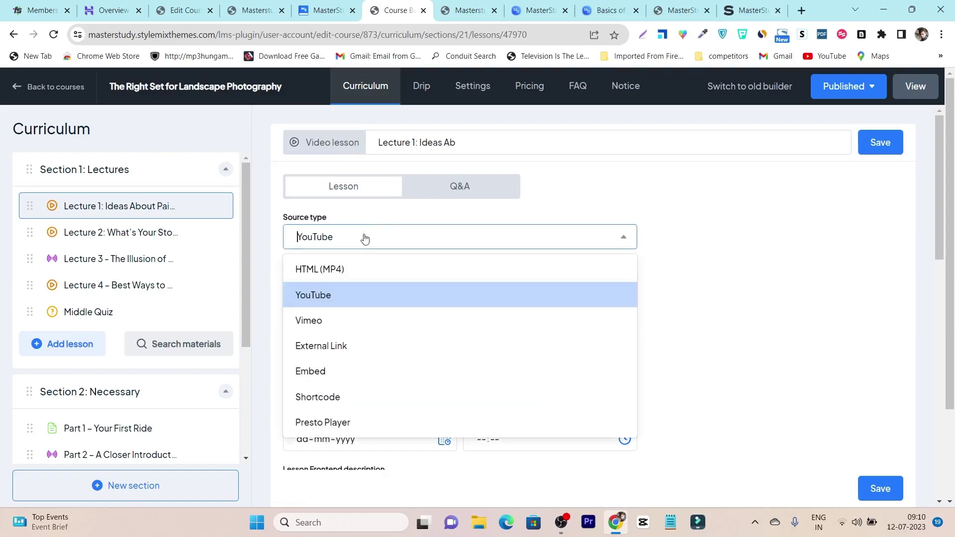
{"action": "left_click", "coordinate": [351, 242]}
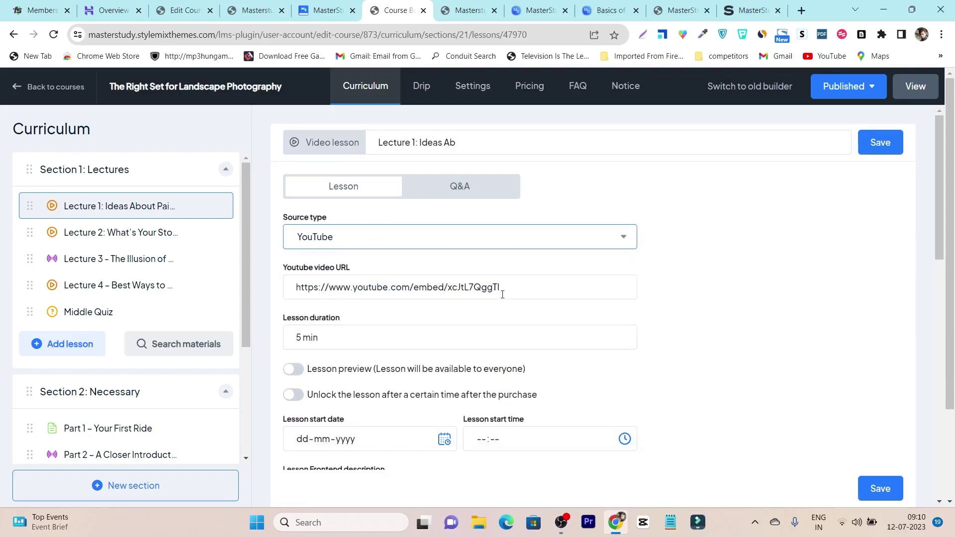
{"action": "left_click", "coordinate": [486, 288]}
{"action": "scroll", "coordinate": [514, 295], "scroll_direction": "down", "scroll_amount": 10}
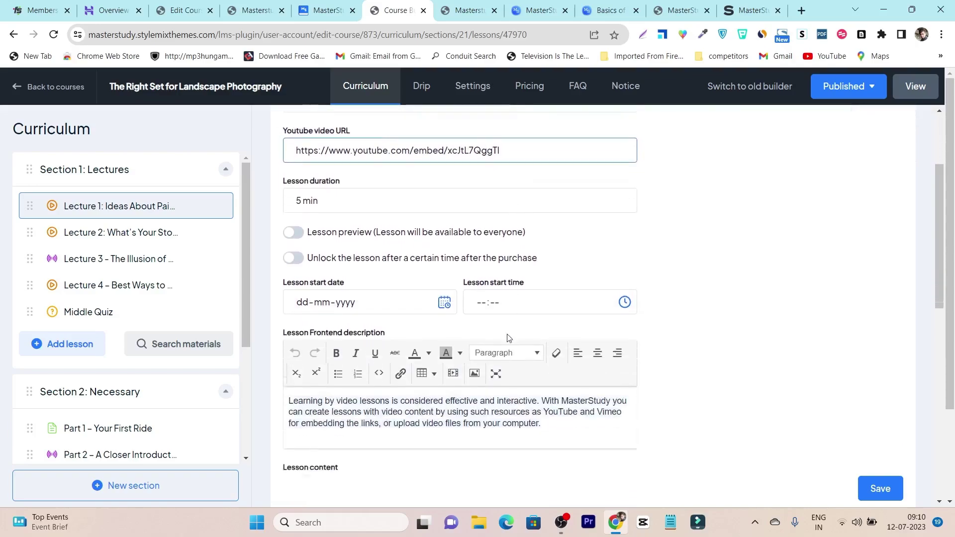
{"action": "scroll", "coordinate": [453, 371], "scroll_direction": "down", "scroll_amount": 3}
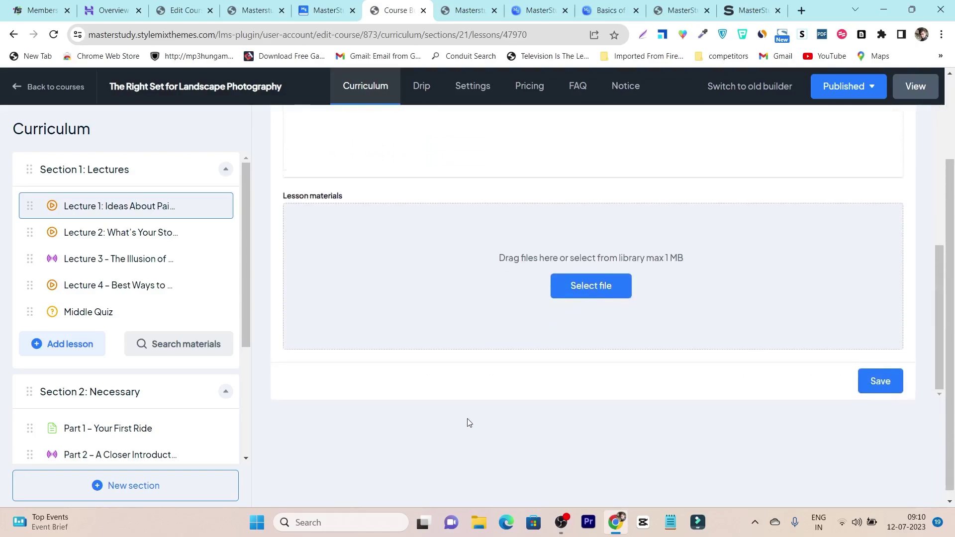
{"action": "scroll", "coordinate": [473, 418], "scroll_direction": "up", "scroll_amount": 10}
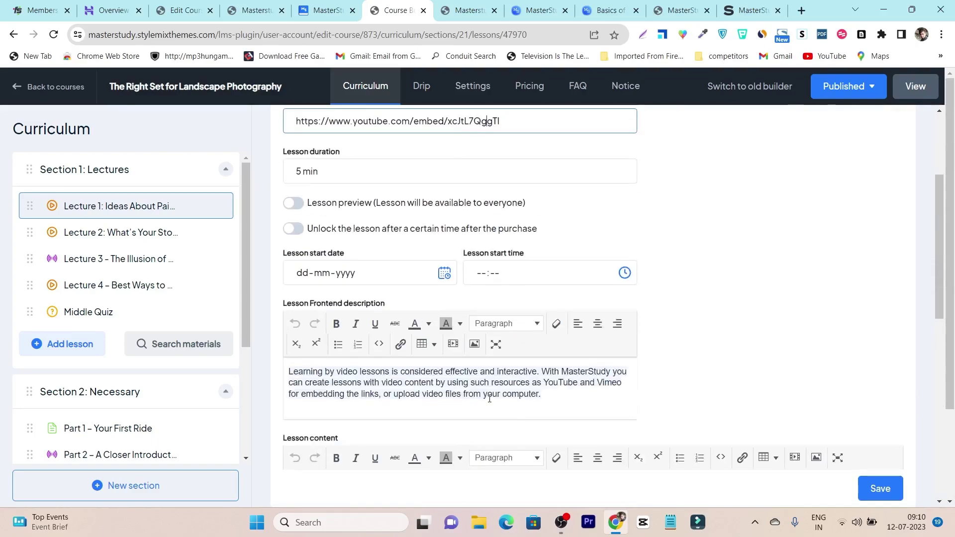
{"action": "scroll", "coordinate": [489, 397], "scroll_direction": "up", "scroll_amount": 1}
Leave the demo course builder without saving the lesson and return to the WordPress course edit page.
{"action": "left_click", "coordinate": [38, 88]}
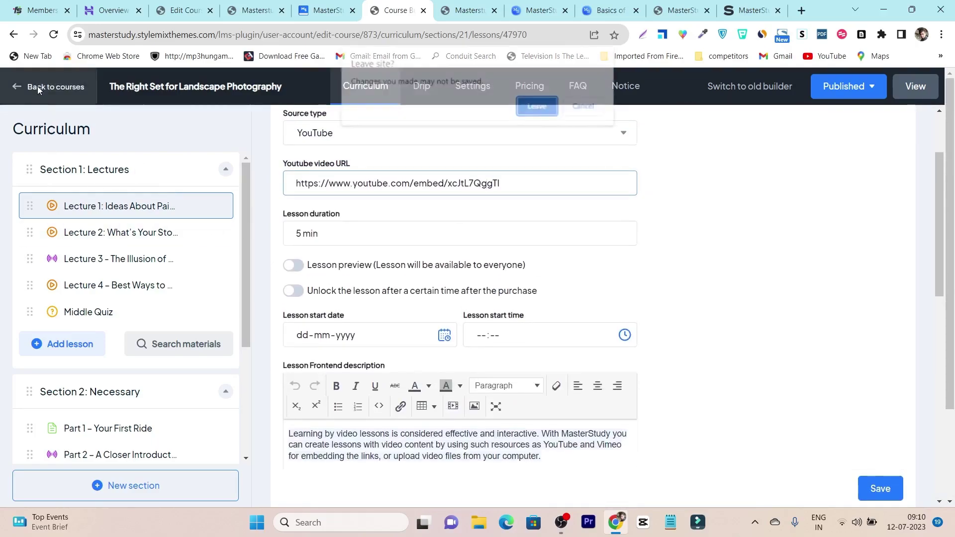
{"action": "left_click", "coordinate": [525, 108]}
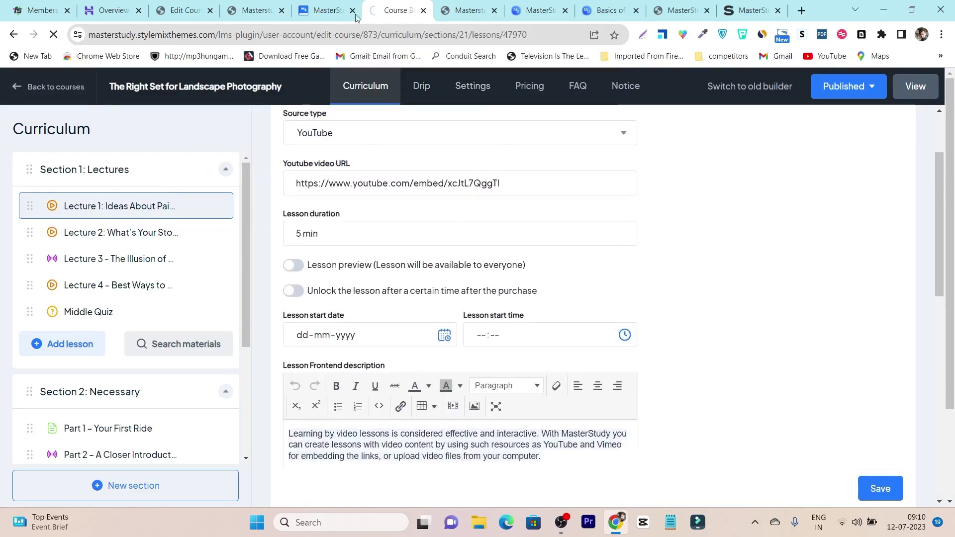
{"action": "left_click", "coordinate": [196, 10]}
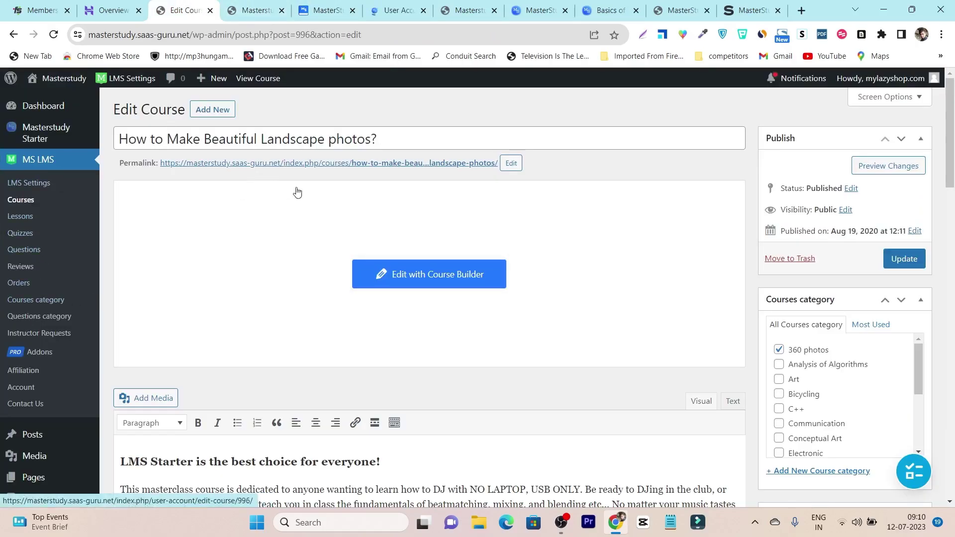
Open the Pro Addons page of MS LMS in the WordPress dashboard.
{"action": "scroll", "coordinate": [469, 212], "scroll_direction": "down", "scroll_amount": 2}
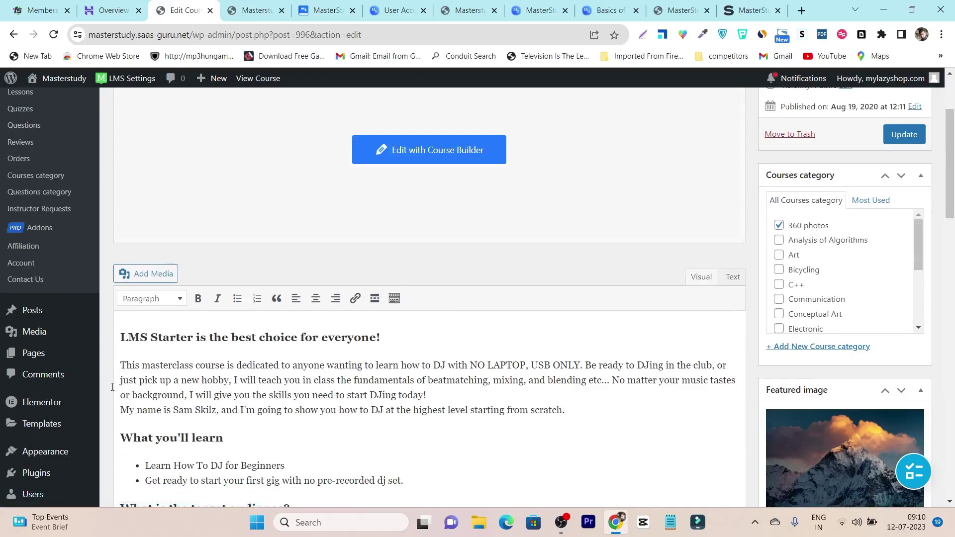
{"action": "left_click", "coordinate": [54, 436]}
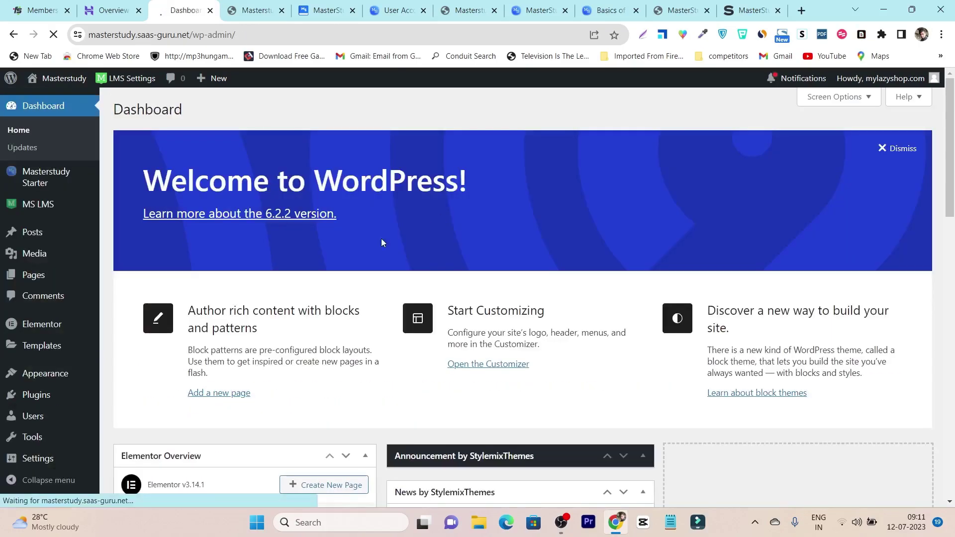
{"action": "mouse_move", "coordinate": [24, 202]}
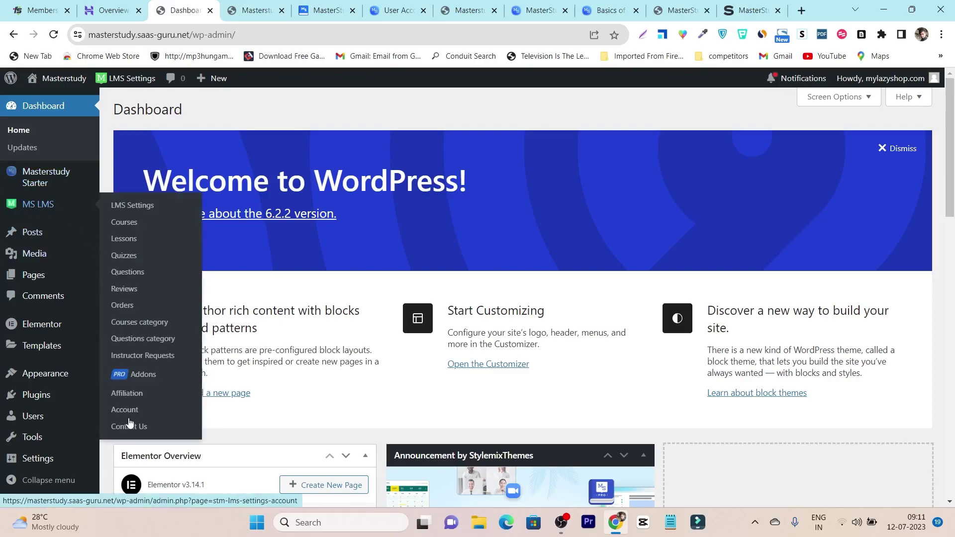
{"action": "left_click", "coordinate": [134, 376]}
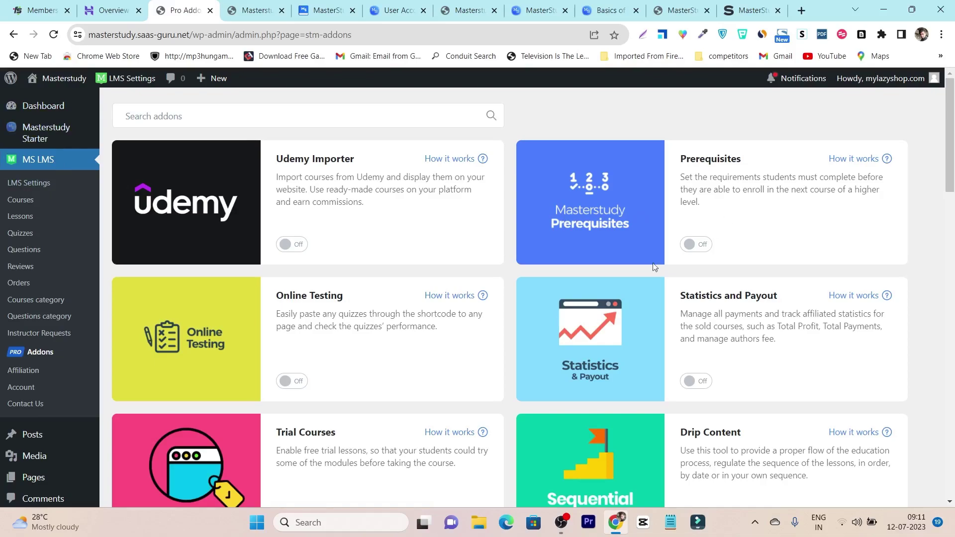
Look through the Pro addons and try to enable the Media File Manager addon.
{"action": "scroll", "coordinate": [764, 314], "scroll_direction": "down", "scroll_amount": 3}
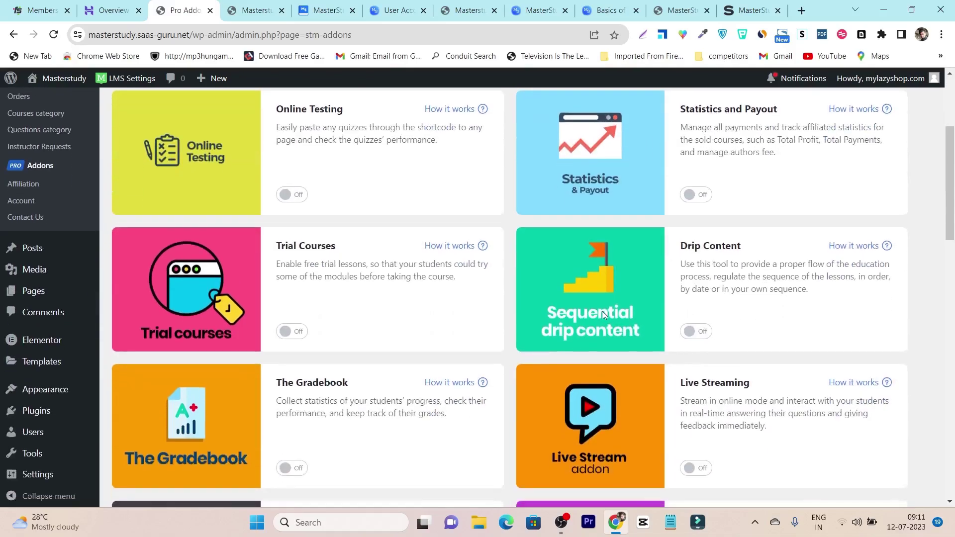
{"action": "scroll", "coordinate": [477, 277], "scroll_direction": "down", "scroll_amount": 3}
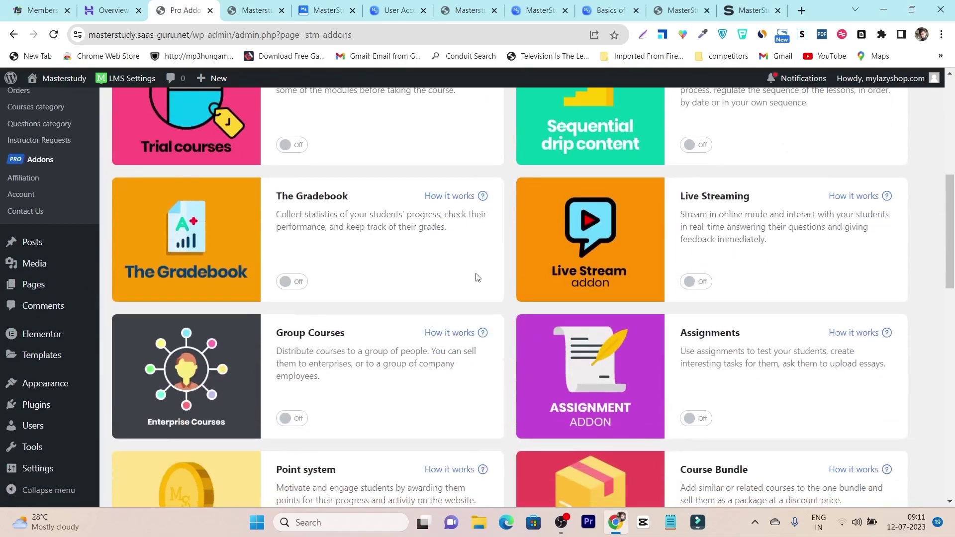
{"action": "scroll", "coordinate": [647, 239], "scroll_direction": "down", "scroll_amount": 3}
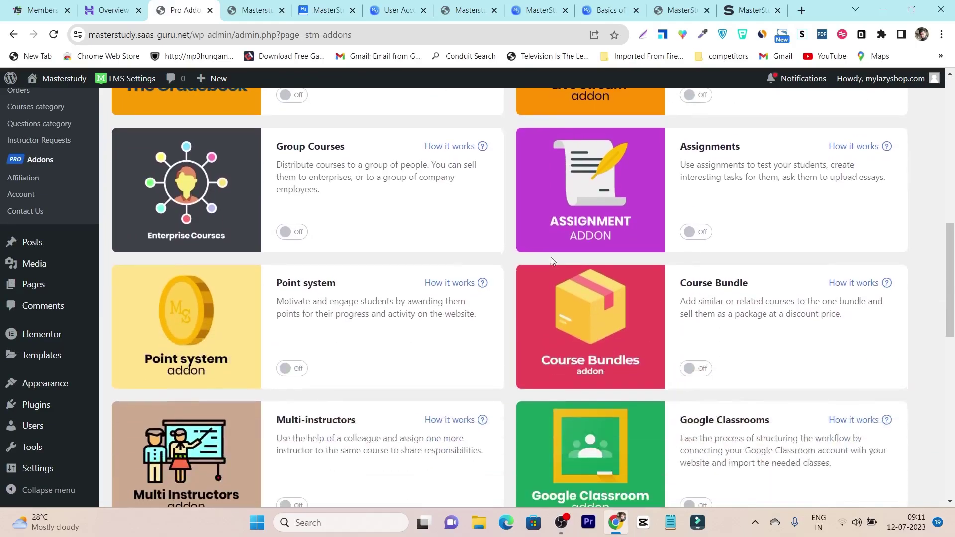
{"action": "scroll", "coordinate": [497, 250], "scroll_direction": "down", "scroll_amount": 9}
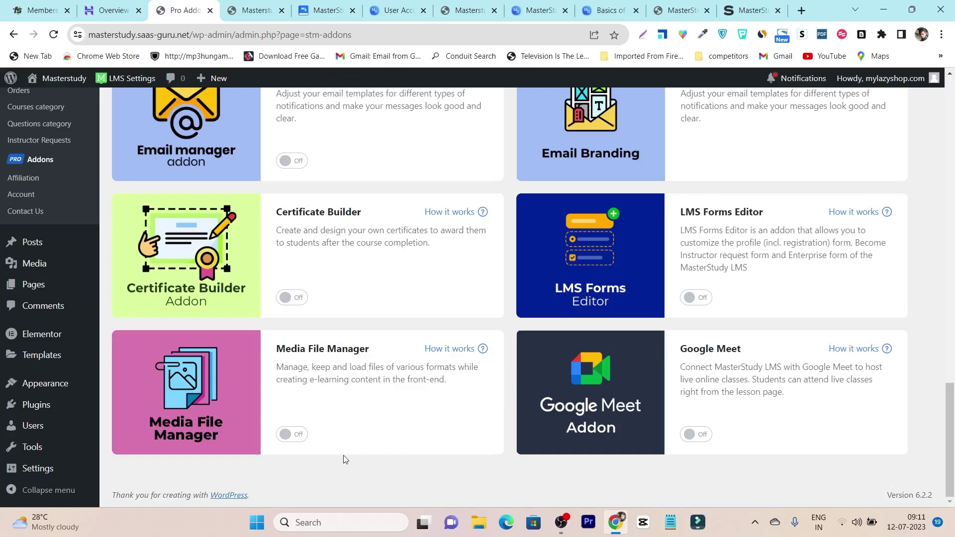
{"action": "left_click", "coordinate": [296, 435]}
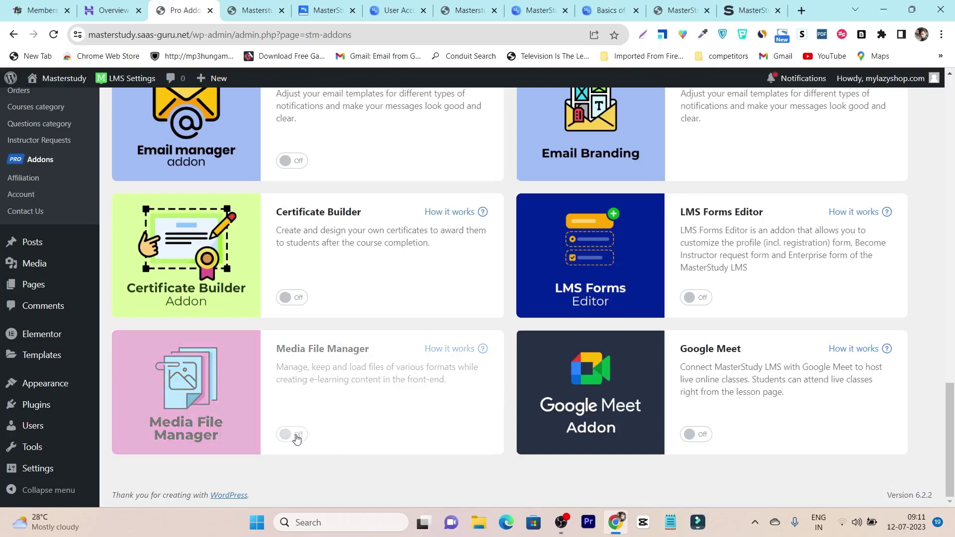
{"action": "left_click", "coordinate": [296, 435]}
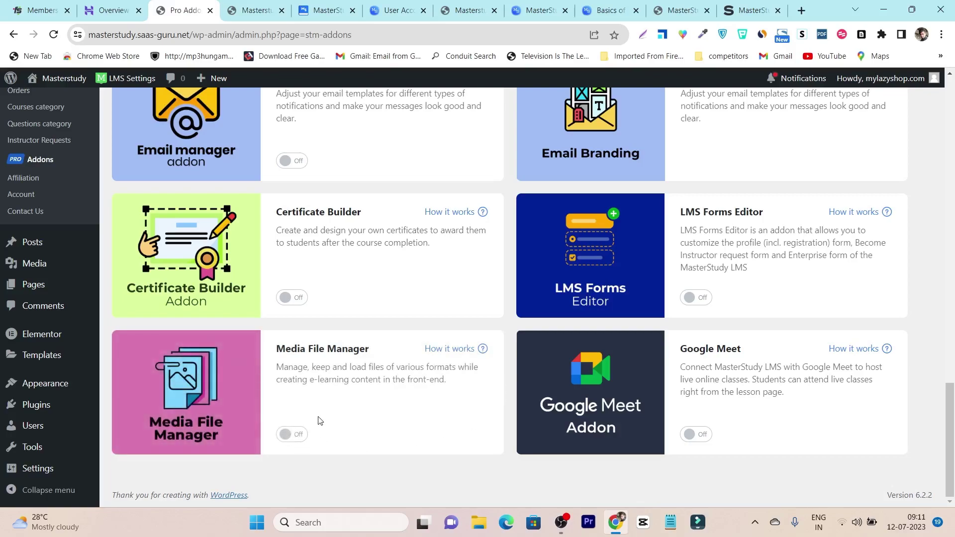
Enable the Certificate Builder and Multi-instructors addons.
{"action": "left_click", "coordinate": [291, 299]}
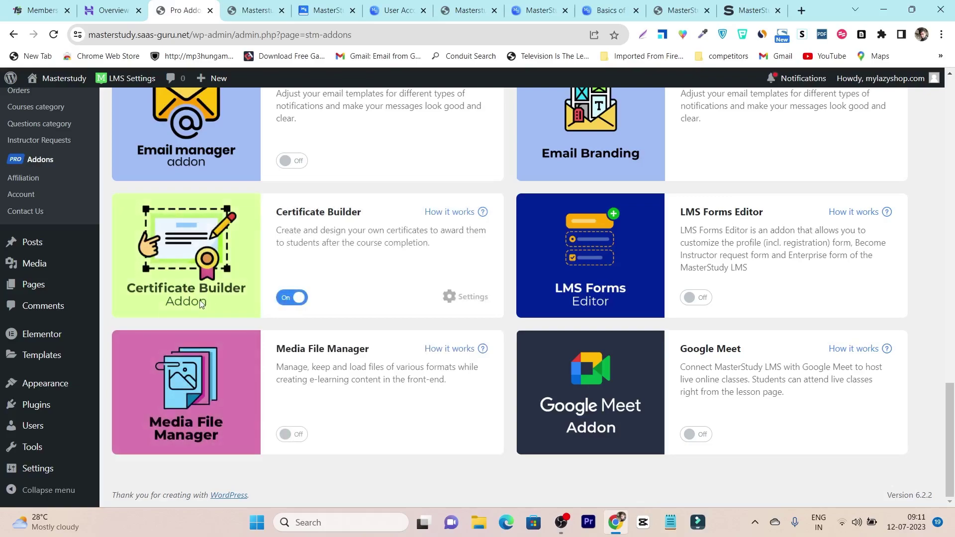
{"action": "scroll", "coordinate": [746, 272], "scroll_direction": "up", "scroll_amount": 1}
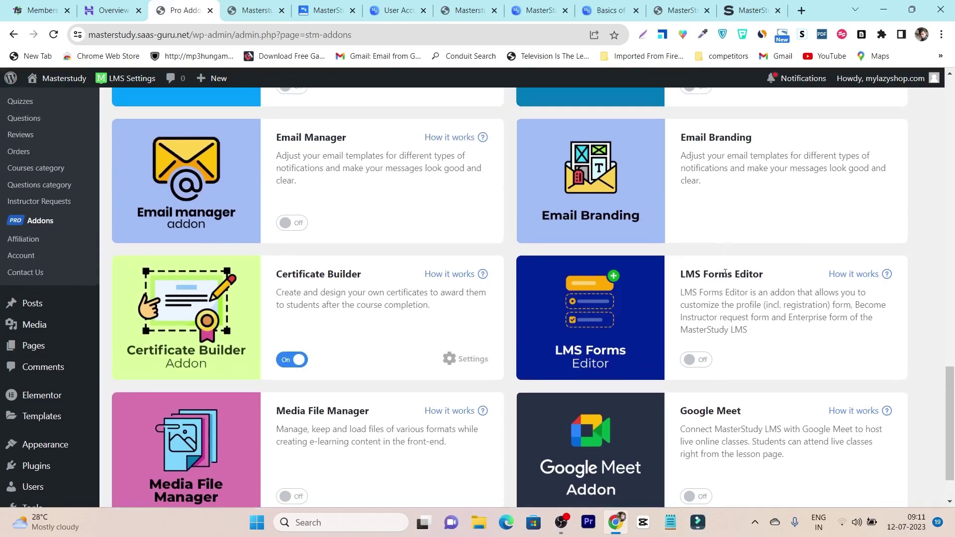
{"action": "scroll", "coordinate": [731, 249], "scroll_direction": "up", "scroll_amount": 2}
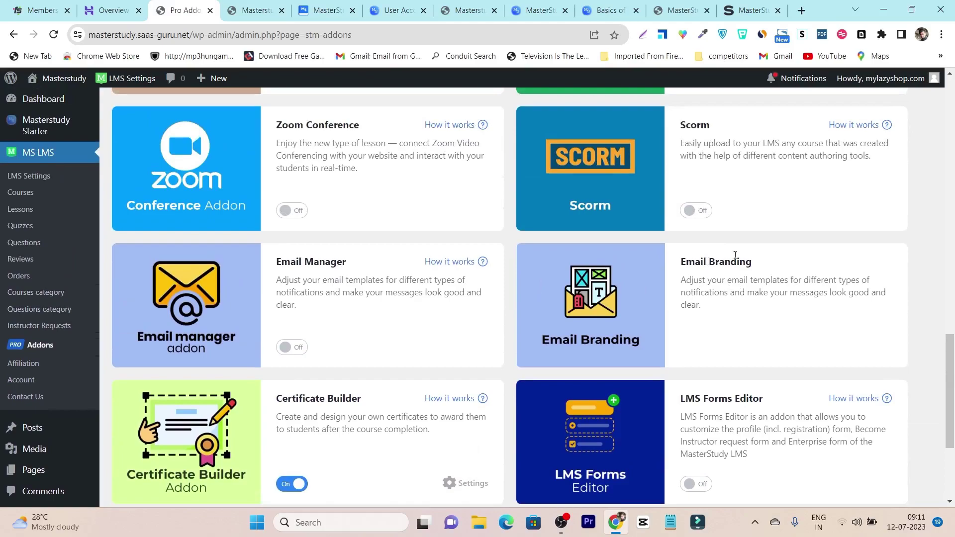
{"action": "scroll", "coordinate": [735, 255], "scroll_direction": "up", "scroll_amount": 1}
{"action": "scroll", "coordinate": [362, 338], "scroll_direction": "up", "scroll_amount": 2}
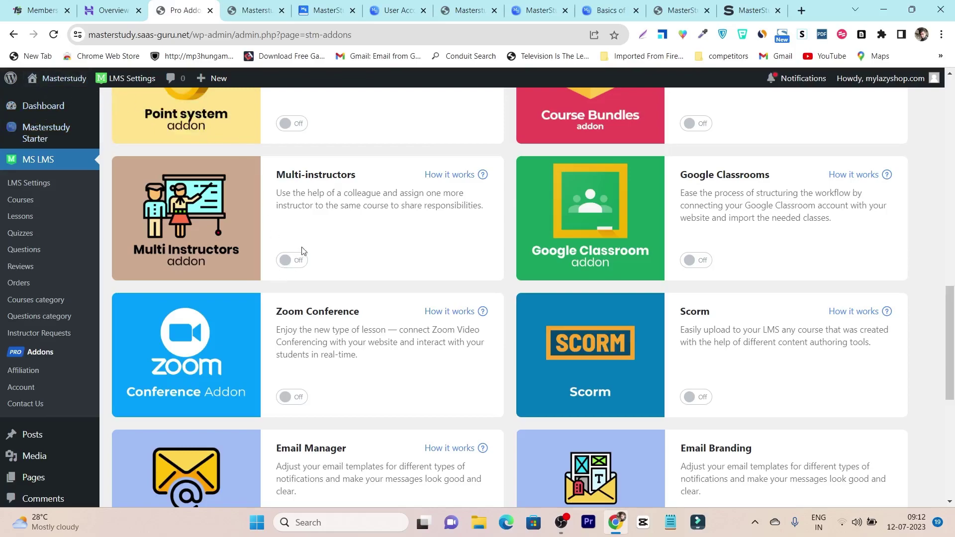
{"action": "left_click", "coordinate": [289, 260]}
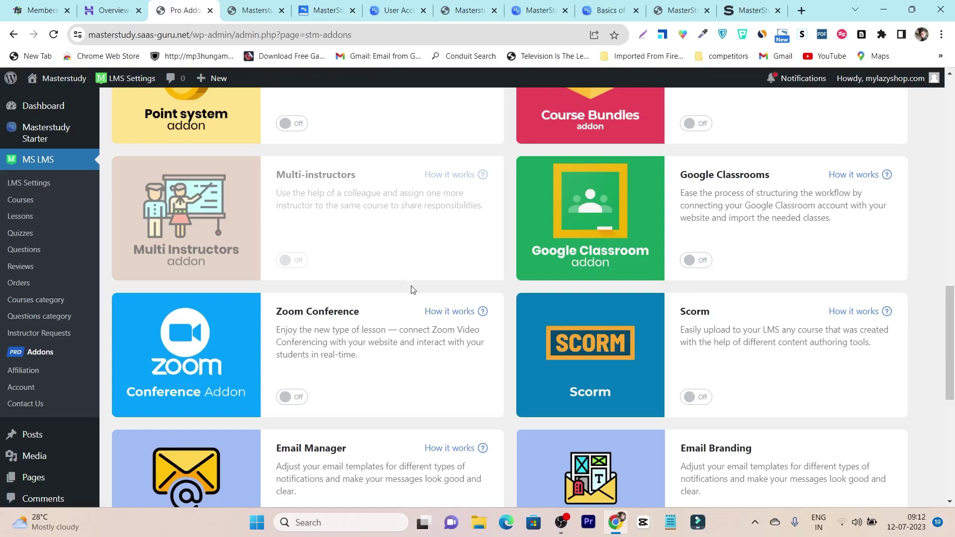
Switch to the MasterStudy LMS plugin website and open its pricing page.
{"action": "scroll", "coordinate": [411, 290], "scroll_direction": "up", "scroll_amount": 2}
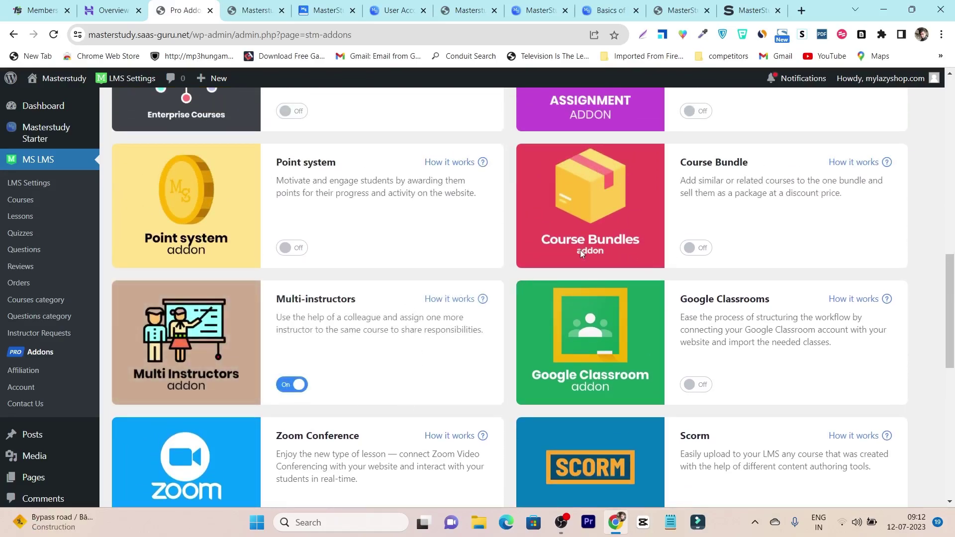
{"action": "scroll", "coordinate": [527, 291], "scroll_direction": "up", "scroll_amount": 3}
{"action": "scroll", "coordinate": [401, 302], "scroll_direction": "up", "scroll_amount": 8}
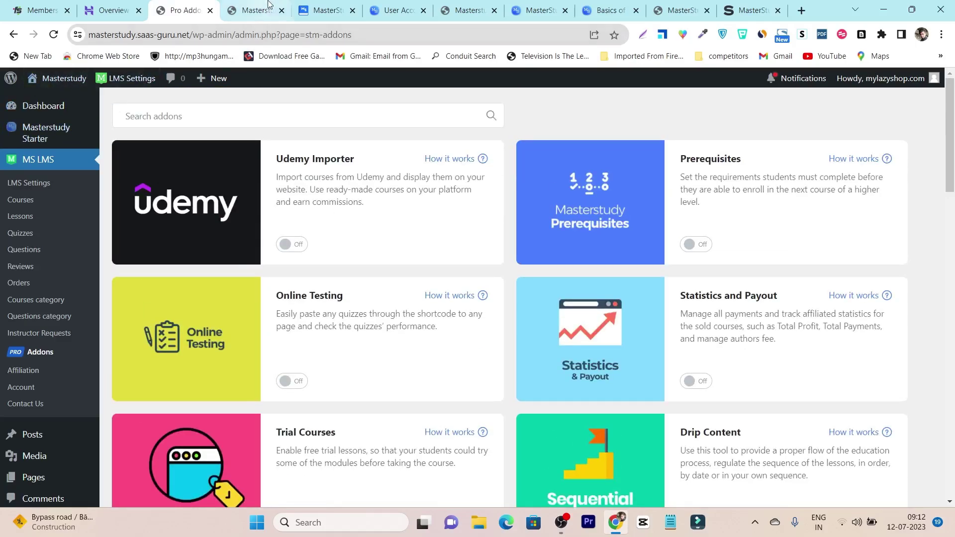
{"action": "left_click", "coordinate": [323, 9]}
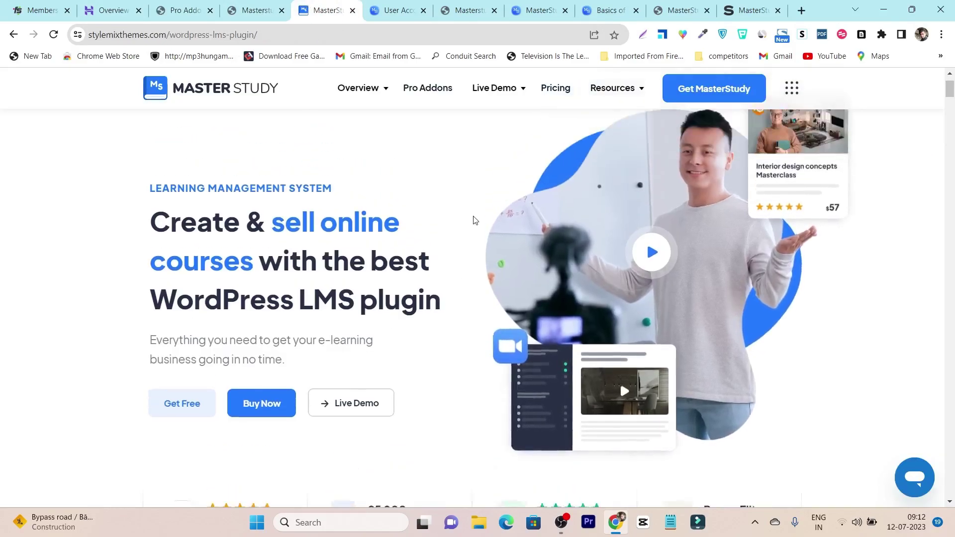
{"action": "scroll", "coordinate": [474, 218], "scroll_direction": "up", "scroll_amount": 3}
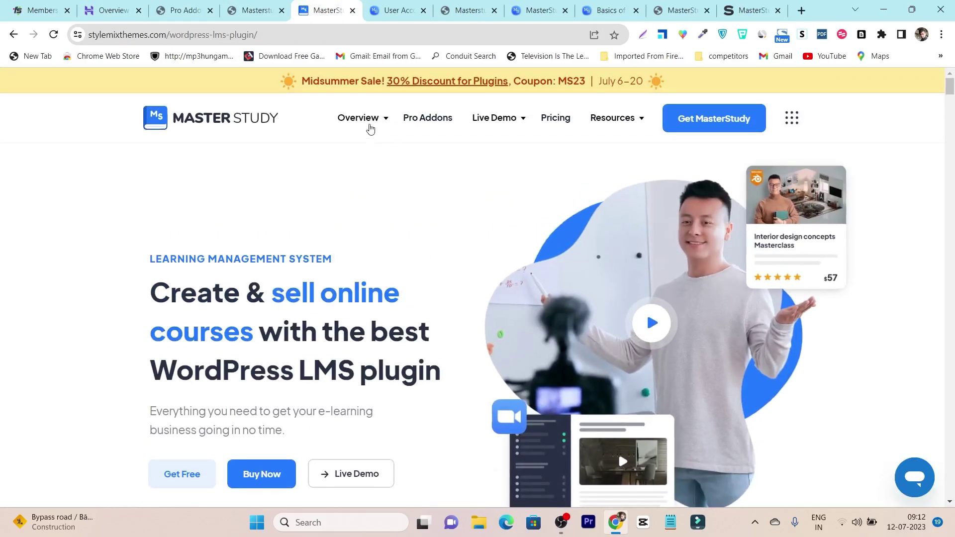
{"action": "mouse_move", "coordinate": [431, 126]}
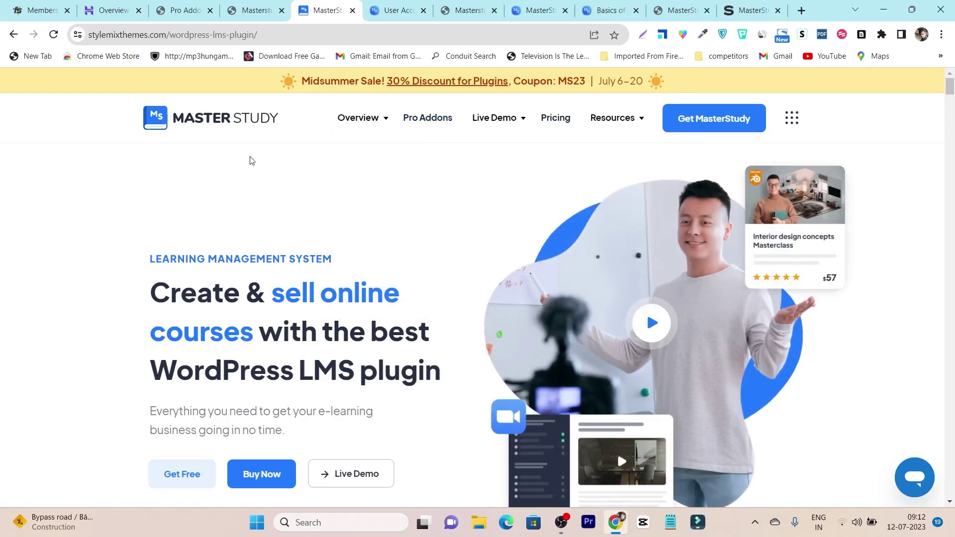
{"action": "left_click", "coordinate": [547, 121]}
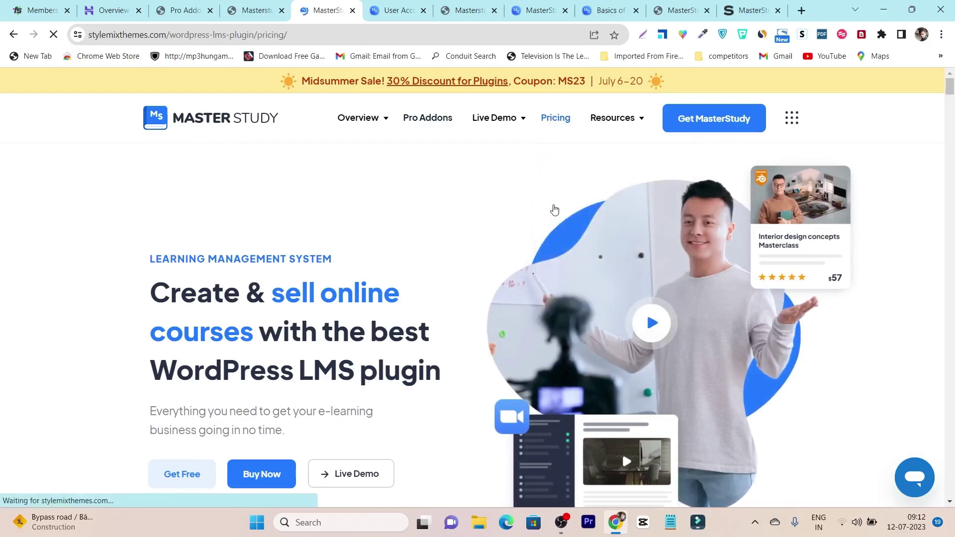
Compare the annual Single site, 5 sites, Unlimited and Starter plans on the pricing page.
{"action": "scroll", "coordinate": [377, 279], "scroll_direction": "down", "scroll_amount": 4}
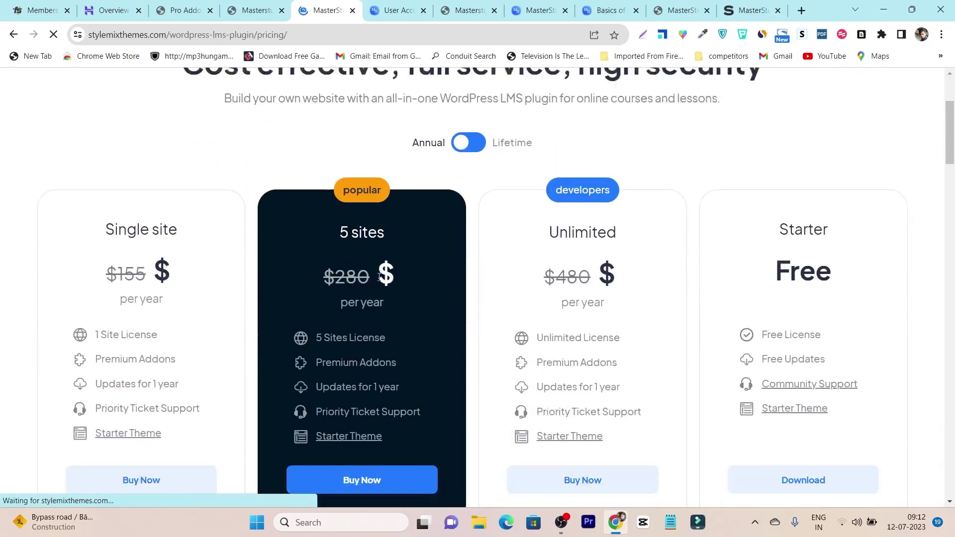
{"action": "scroll", "coordinate": [425, 242], "scroll_direction": "up", "scroll_amount": 2}
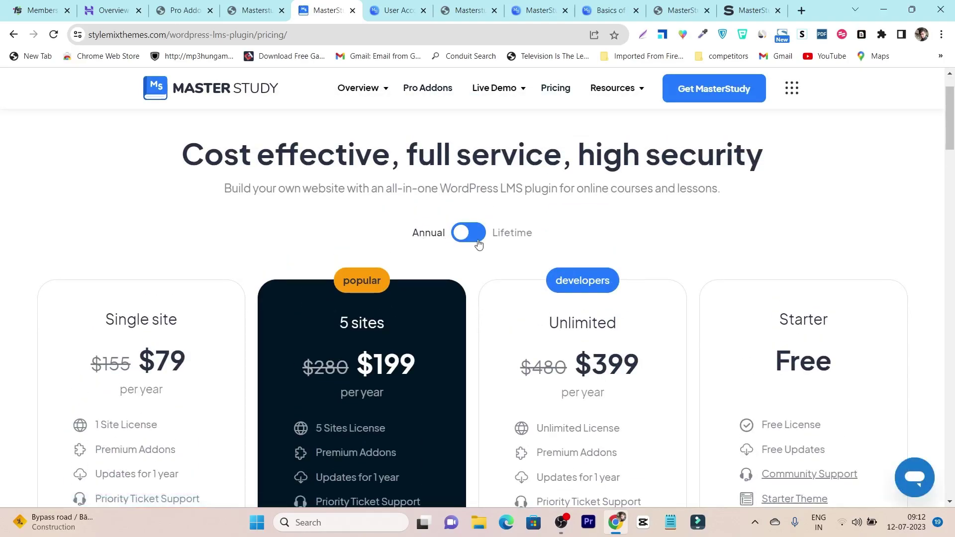
{"action": "scroll", "coordinate": [264, 267], "scroll_direction": "down", "scroll_amount": 2}
{"action": "scroll", "coordinate": [267, 224], "scroll_direction": "up", "scroll_amount": 2}
{"action": "scroll", "coordinate": [203, 372], "scroll_direction": "down", "scroll_amount": 1}
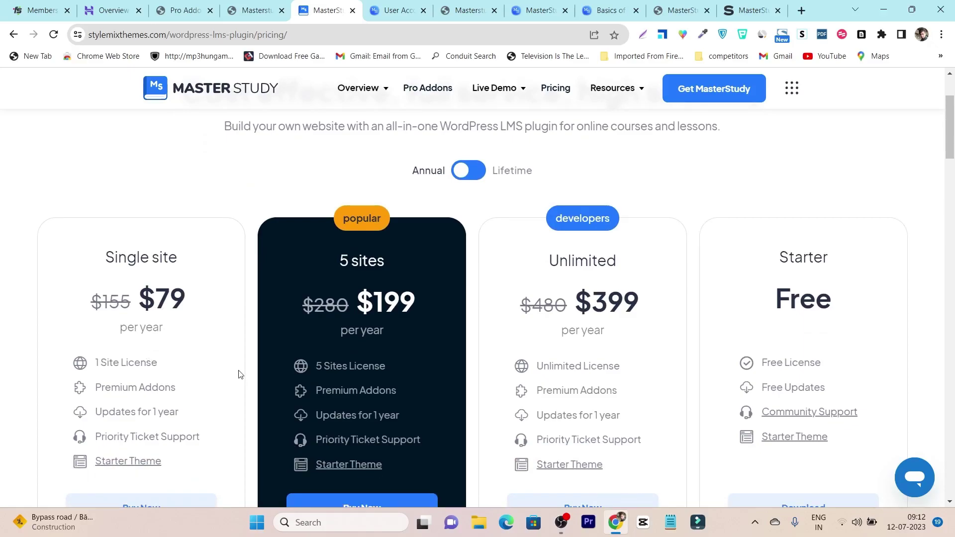
Switch the plan prices to Lifetime and compare the Single site, 5 sites and Unlimited one-time prices and features.
{"action": "left_click", "coordinate": [476, 171]}
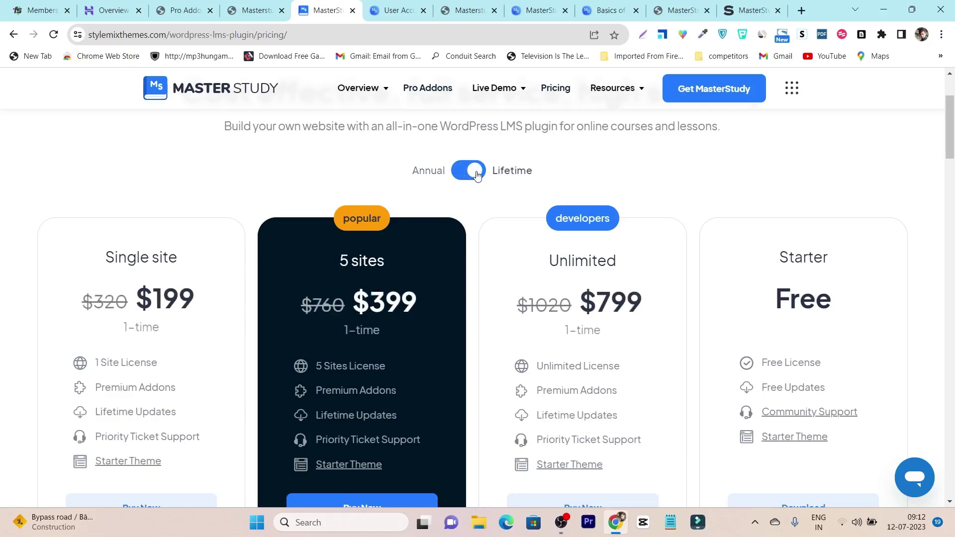
{"action": "scroll", "coordinate": [470, 222], "scroll_direction": "down", "scroll_amount": 3}
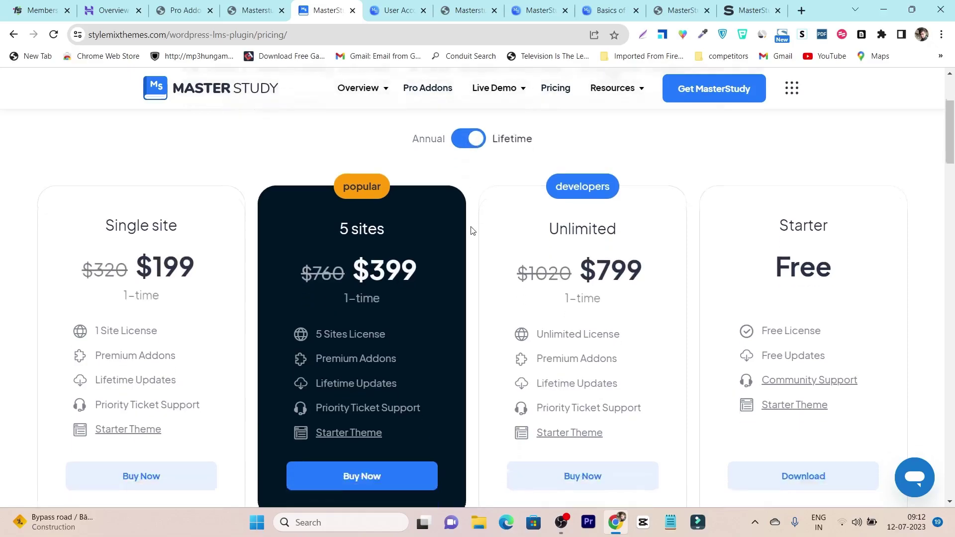
{"action": "scroll", "coordinate": [472, 235], "scroll_direction": "up", "scroll_amount": 3}
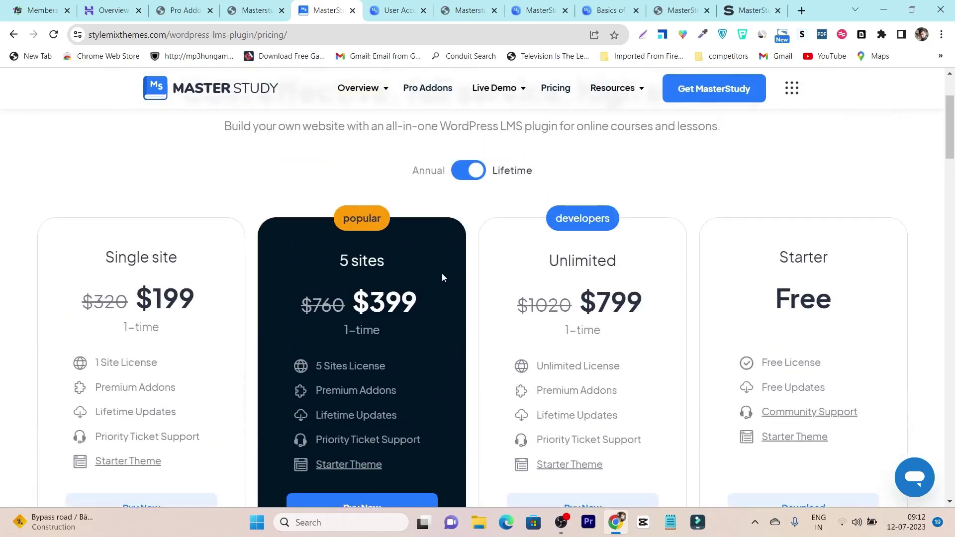
{"action": "scroll", "coordinate": [332, 281], "scroll_direction": "down", "scroll_amount": 1}
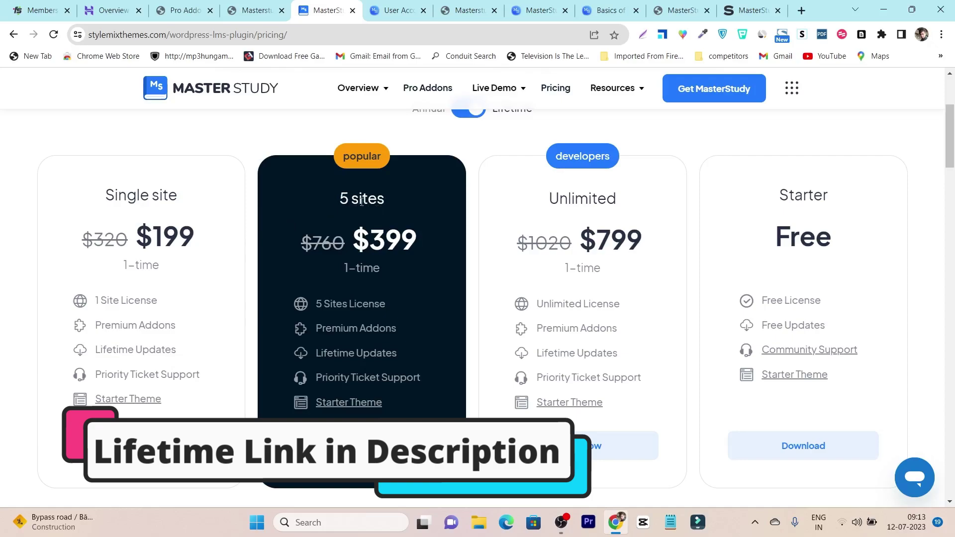
{"action": "left_click_drag", "start_coordinate": [425, 241], "coordinate": [354, 237]}
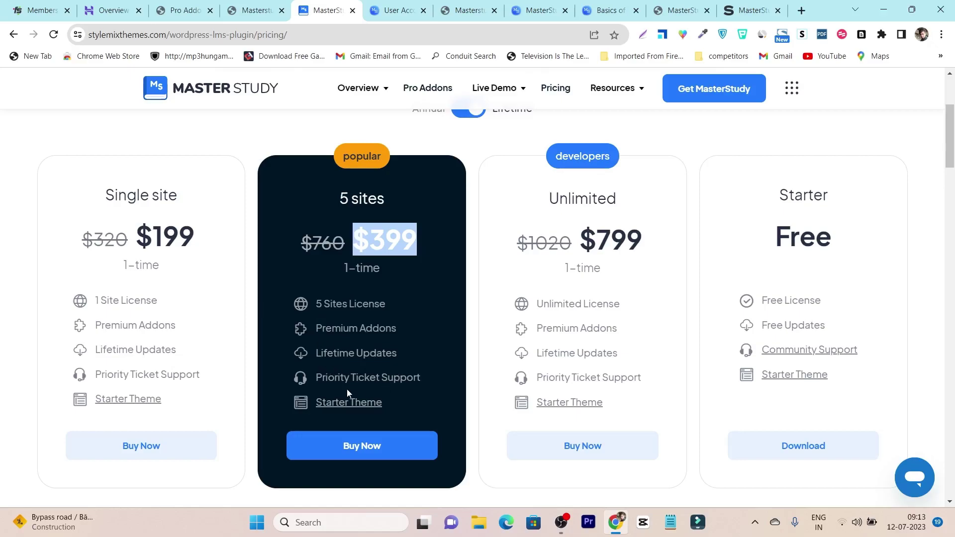
{"action": "scroll", "coordinate": [434, 391], "scroll_direction": "up", "scroll_amount": 4}
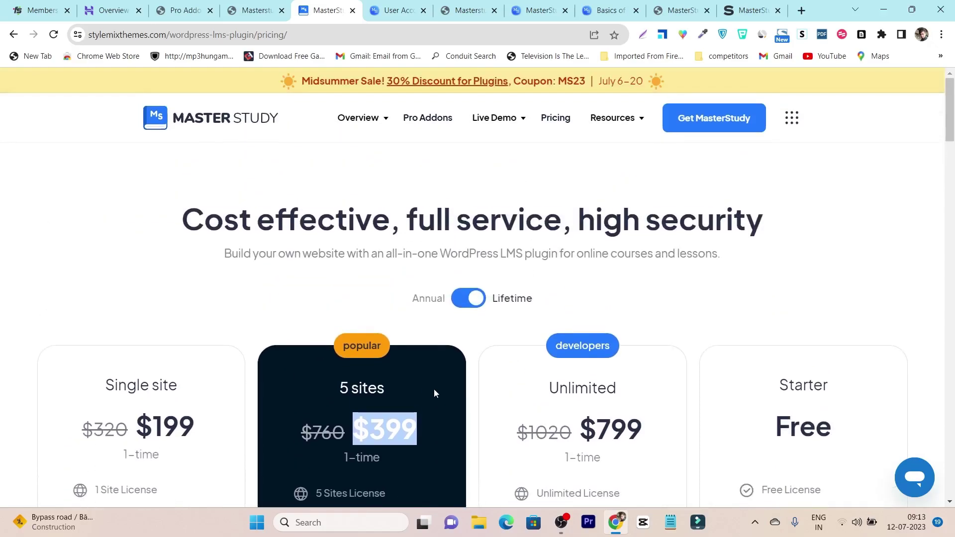
{"action": "scroll", "coordinate": [434, 391], "scroll_direction": "down", "scroll_amount": 3}
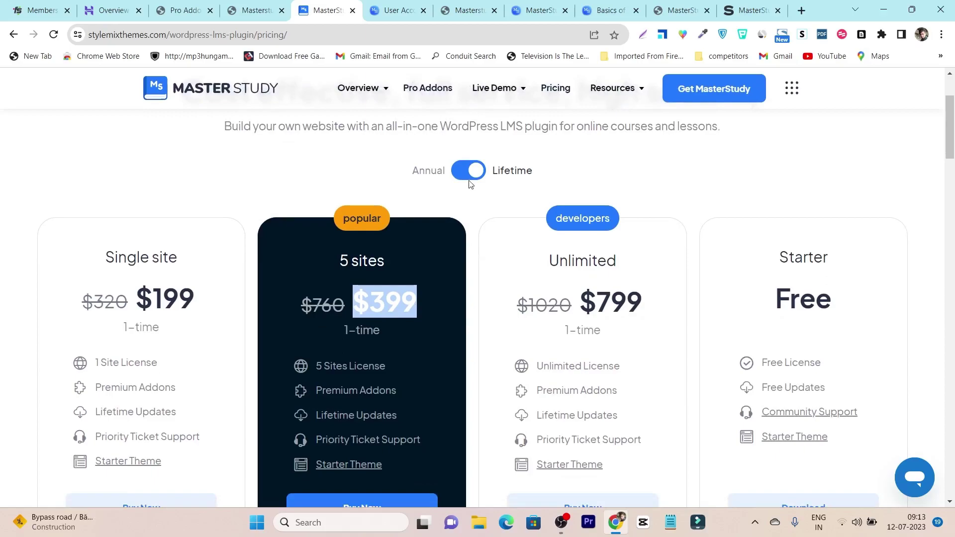
Set the pricing back to Annual and open the checkout for the 5 sites plan.
{"action": "left_click", "coordinate": [468, 174]}
{"action": "scroll", "coordinate": [453, 221], "scroll_direction": "up", "scroll_amount": 3}
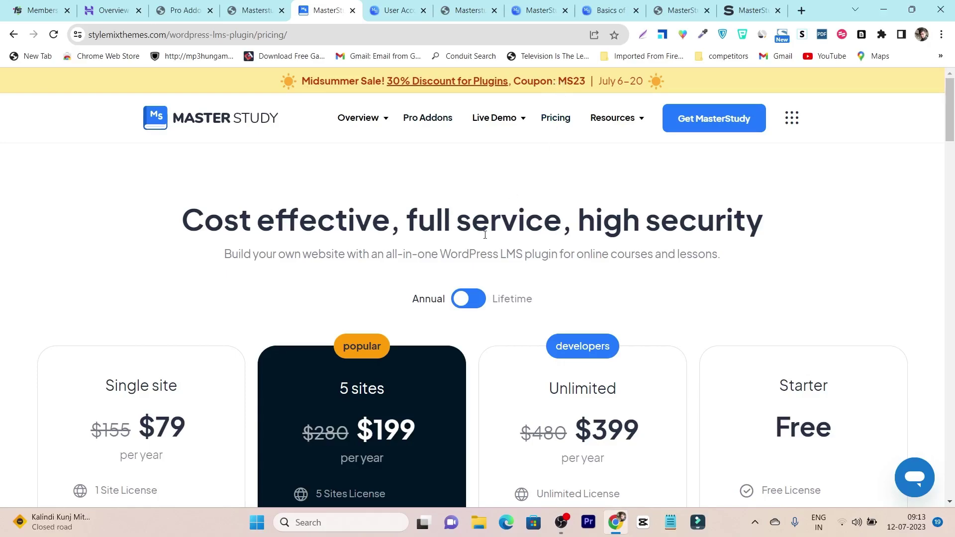
{"action": "scroll", "coordinate": [448, 298], "scroll_direction": "down", "scroll_amount": 4}
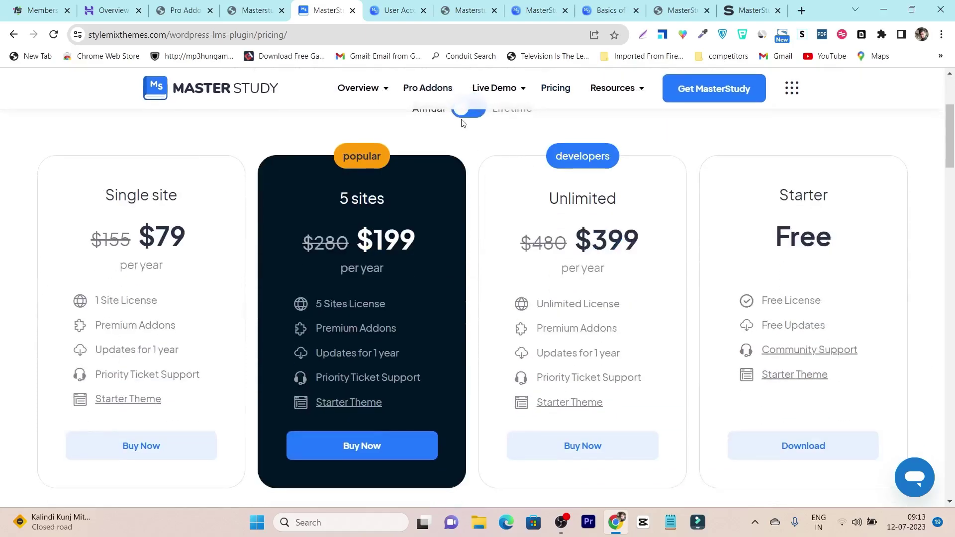
{"action": "left_click", "coordinate": [370, 445]}
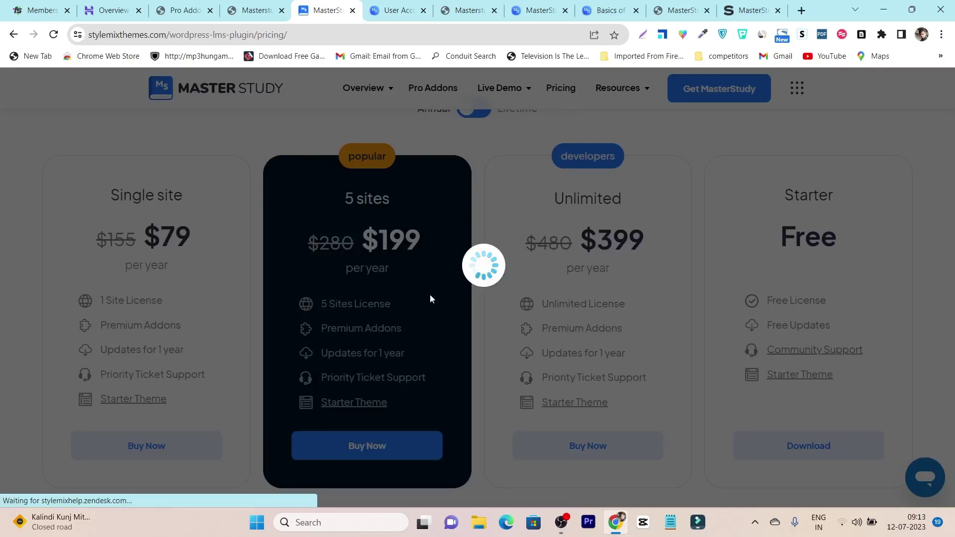
Apply the promotion code MS23 to the annual 5 sites order.
{"action": "scroll", "coordinate": [342, 341], "scroll_direction": "down", "scroll_amount": 1}
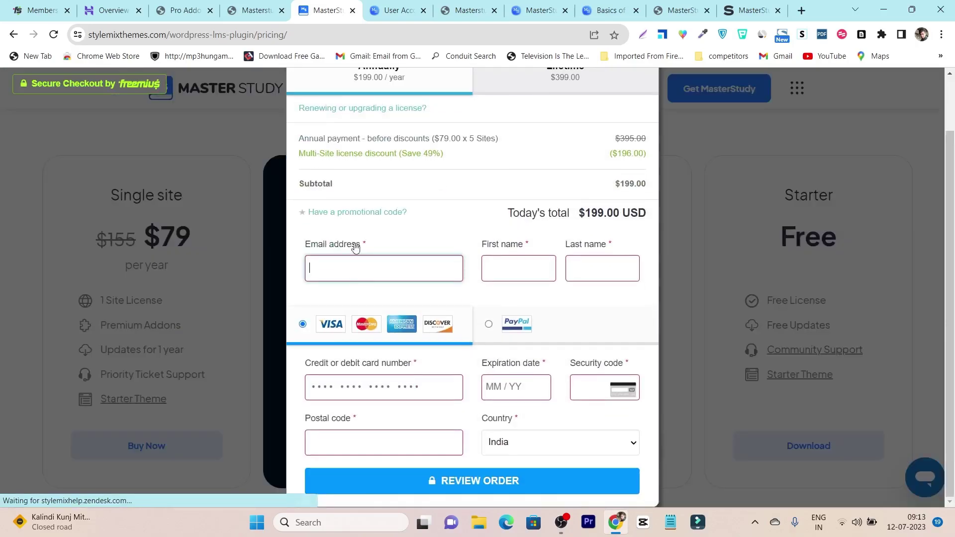
{"action": "left_click", "coordinate": [359, 215]}
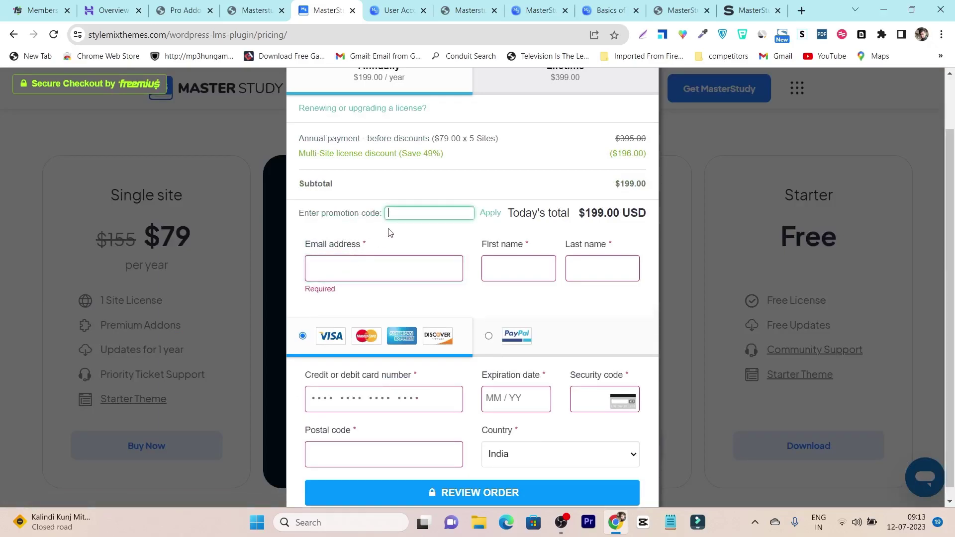
{"action": "left_click", "coordinate": [394, 215]}
{"action": "left_click", "coordinate": [489, 213]}
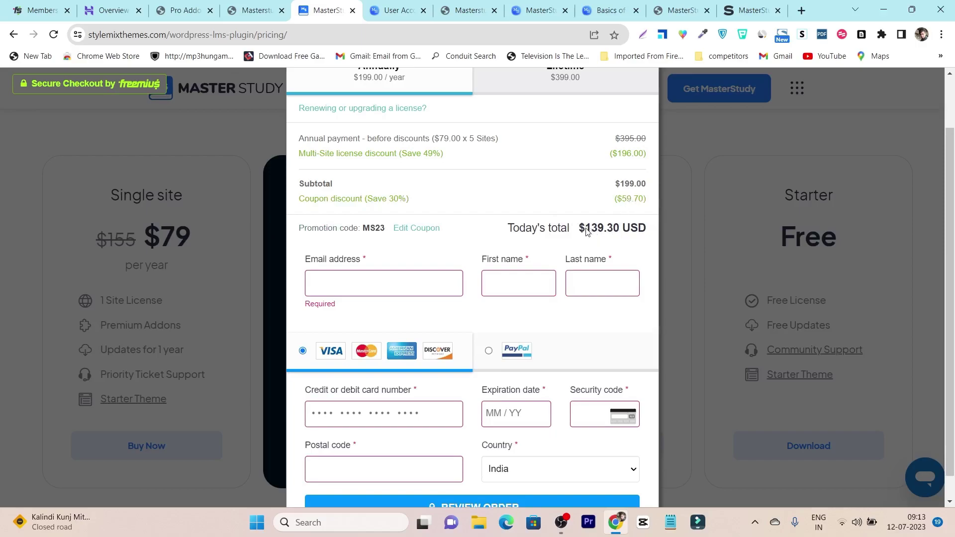
Change the order to the Lifetime license and try to apply the promotion code MS23 to it.
{"action": "scroll", "coordinate": [613, 228], "scroll_direction": "up", "scroll_amount": 2}
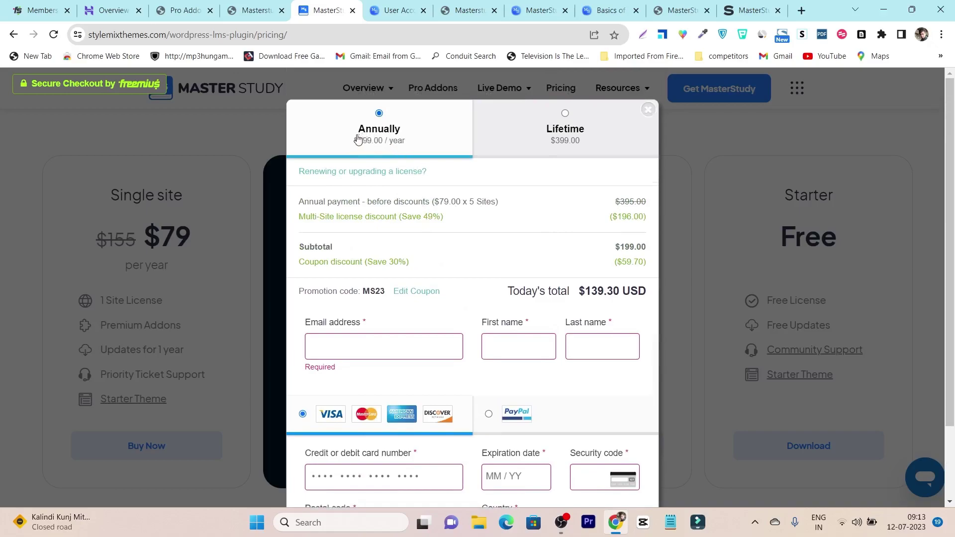
{"action": "left_click", "coordinate": [555, 140]}
{"action": "left_click", "coordinate": [393, 274]}
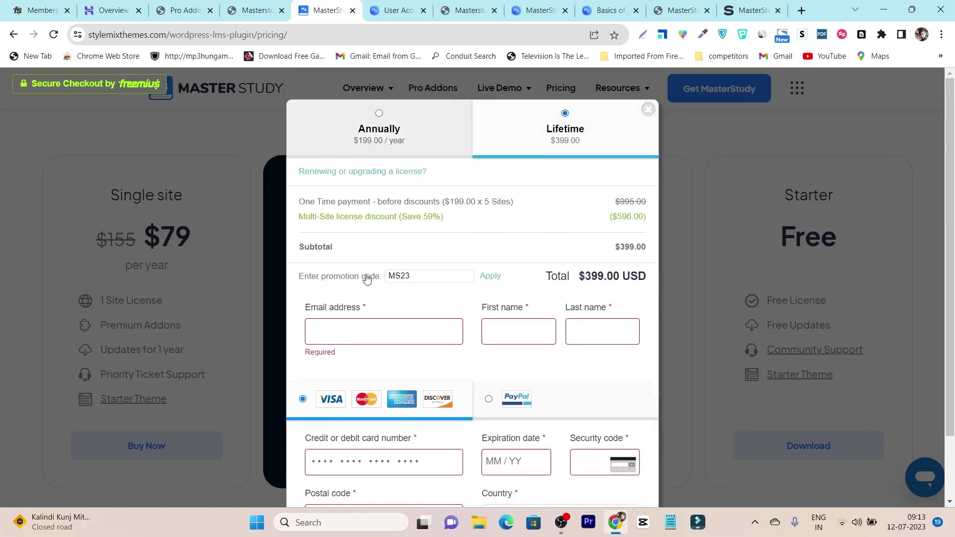
{"action": "left_click", "coordinate": [487, 279]}
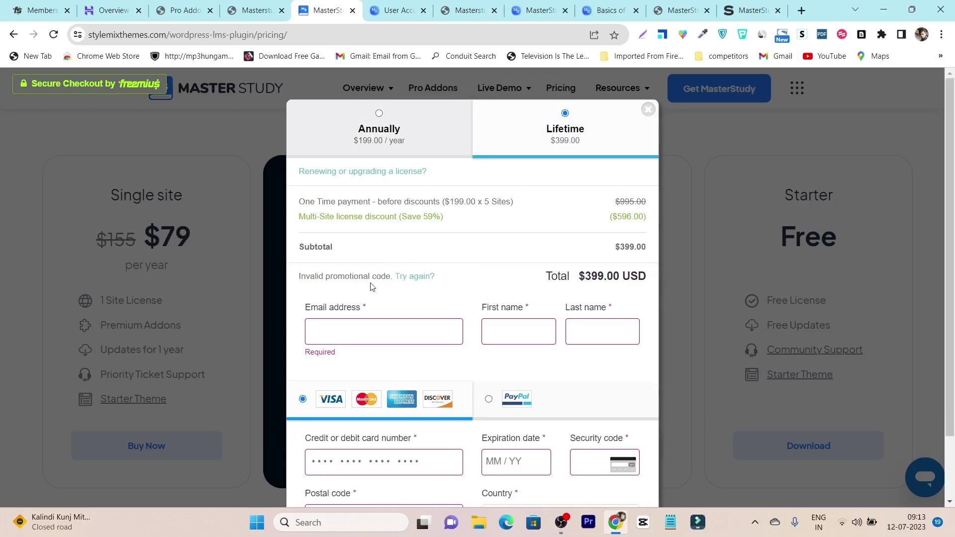
Return the order to annual billing and close the checkout without purchasing.
{"action": "left_click", "coordinate": [422, 133]}
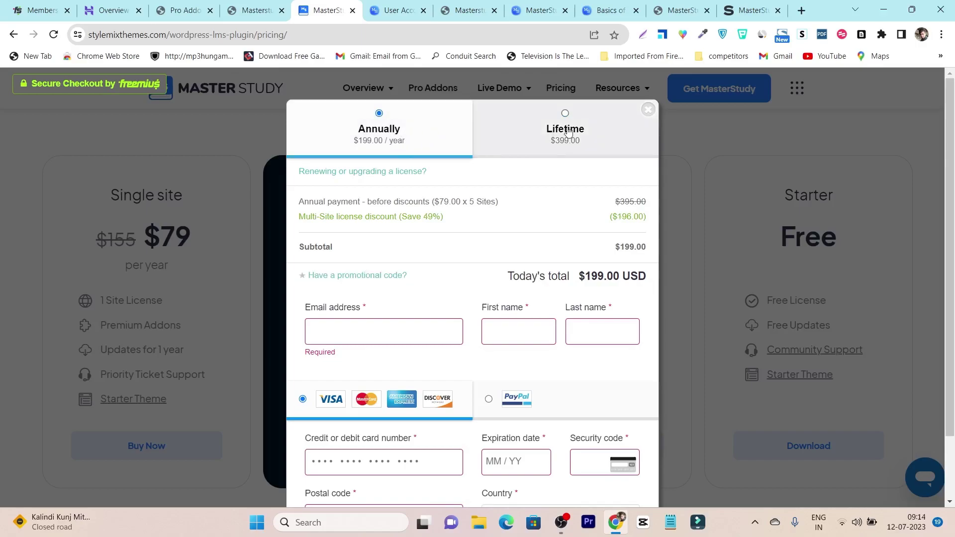
{"action": "left_click", "coordinate": [645, 112]}
{"action": "scroll", "coordinate": [379, 232], "scroll_direction": "up", "scroll_amount": 4}
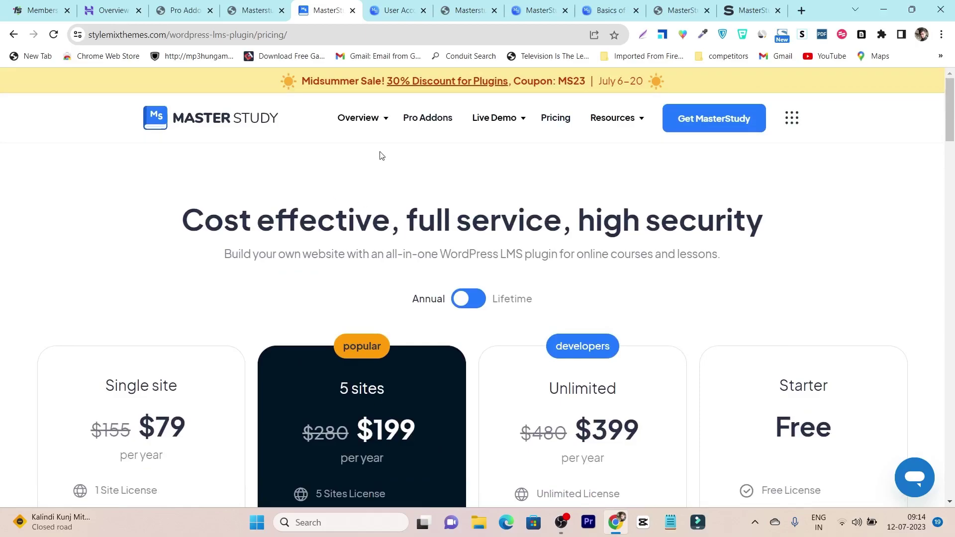
Look through the rest of the pricing page, including the refund terms, the premium addons and the footer links.
{"action": "scroll", "coordinate": [477, 309], "scroll_direction": "down", "scroll_amount": 8}
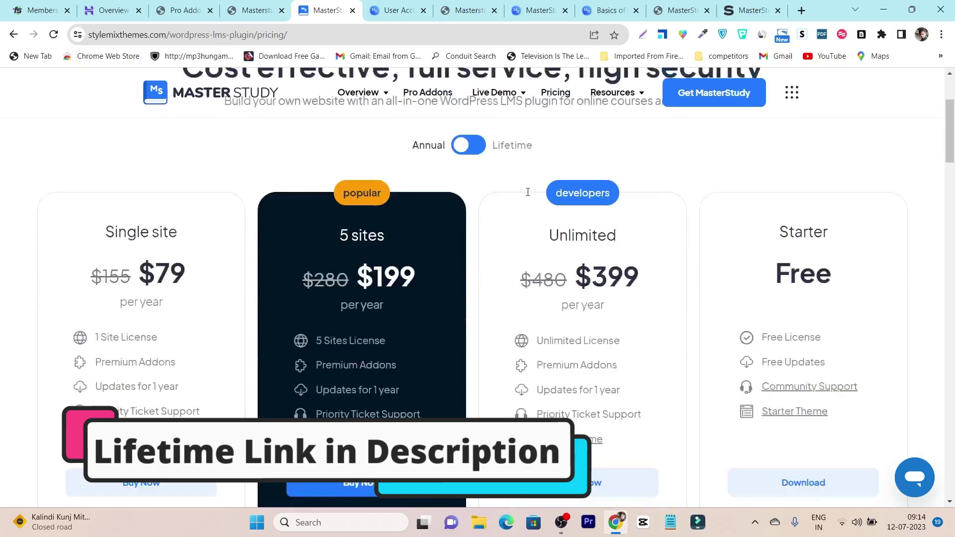
{"action": "scroll", "coordinate": [475, 332], "scroll_direction": "up", "scroll_amount": 3}
{"action": "scroll", "coordinate": [476, 327], "scroll_direction": "down", "scroll_amount": 8}
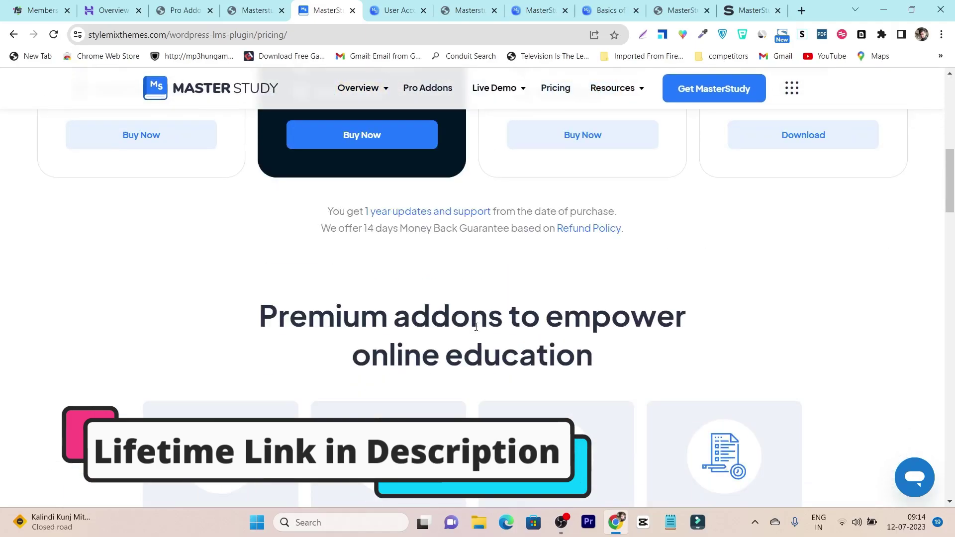
{"action": "scroll", "coordinate": [475, 327], "scroll_direction": "down", "scroll_amount": 15}
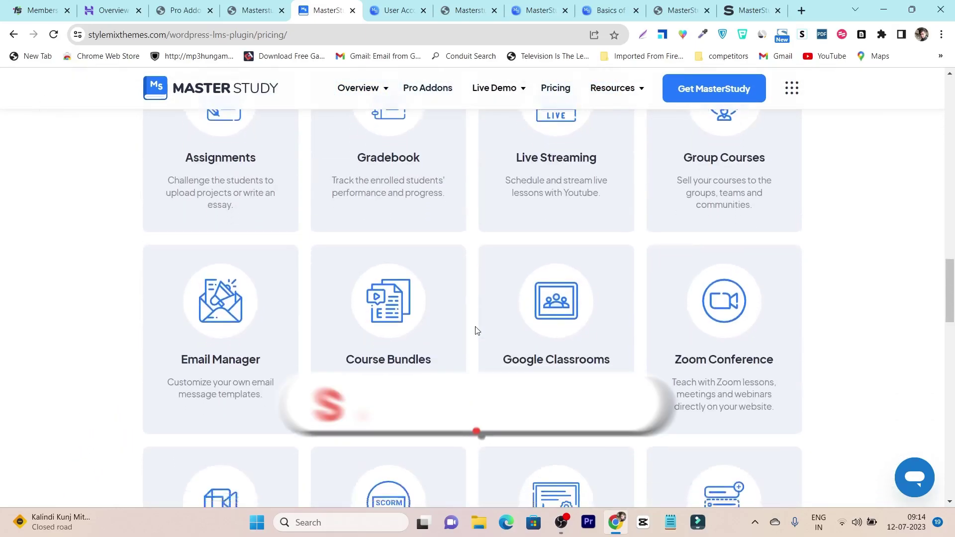
{"action": "scroll", "coordinate": [476, 330], "scroll_direction": "down", "scroll_amount": 15}
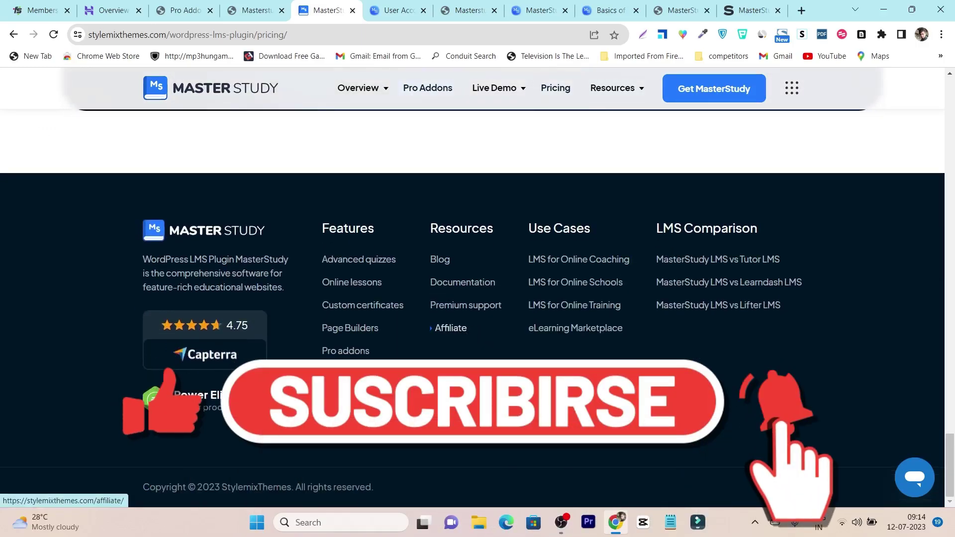
{"action": "scroll", "coordinate": [625, 358], "scroll_direction": "up", "scroll_amount": 7}
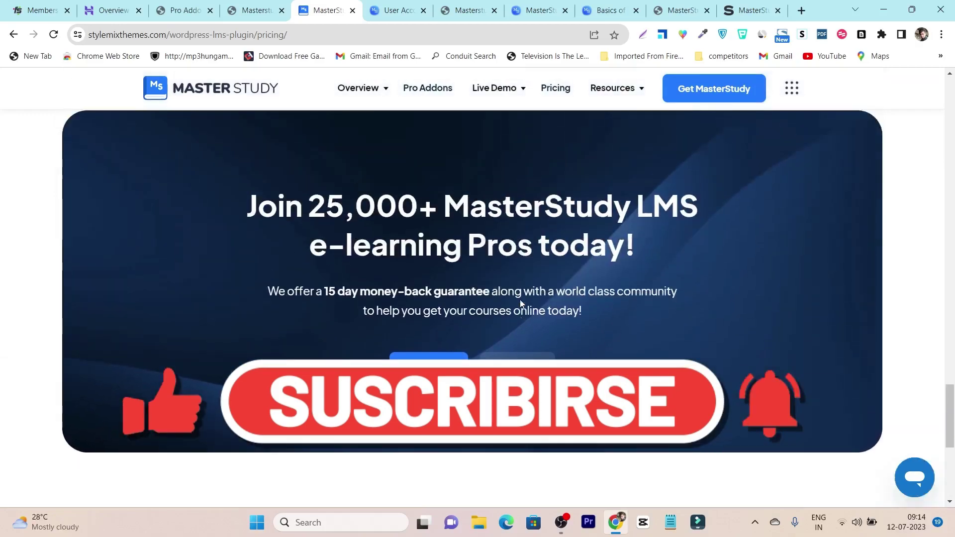